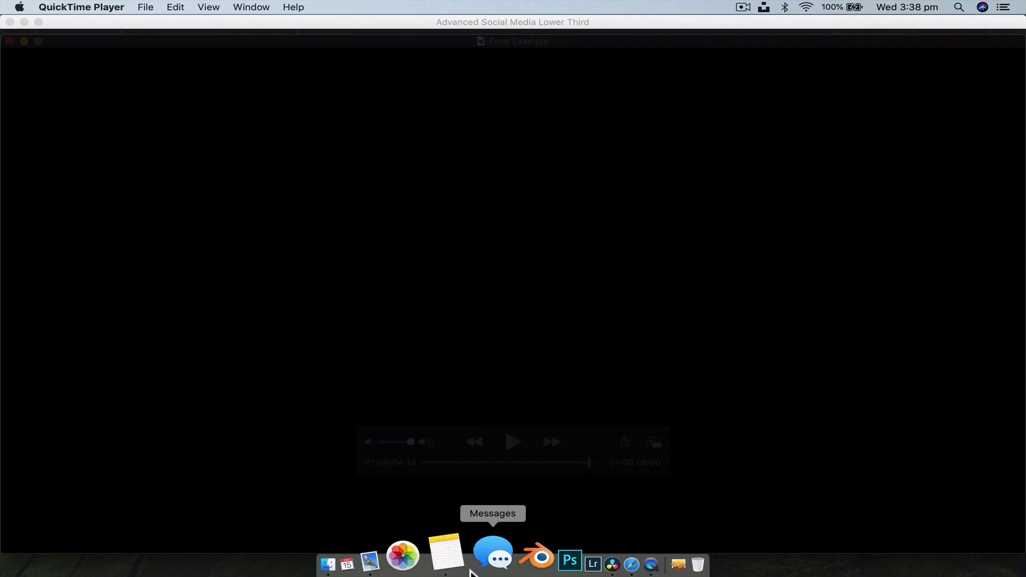
- Close the Final Example video and the file browser window to return to DaVinci Resolve
{"action": "left_click", "coordinate": [433, 464]}
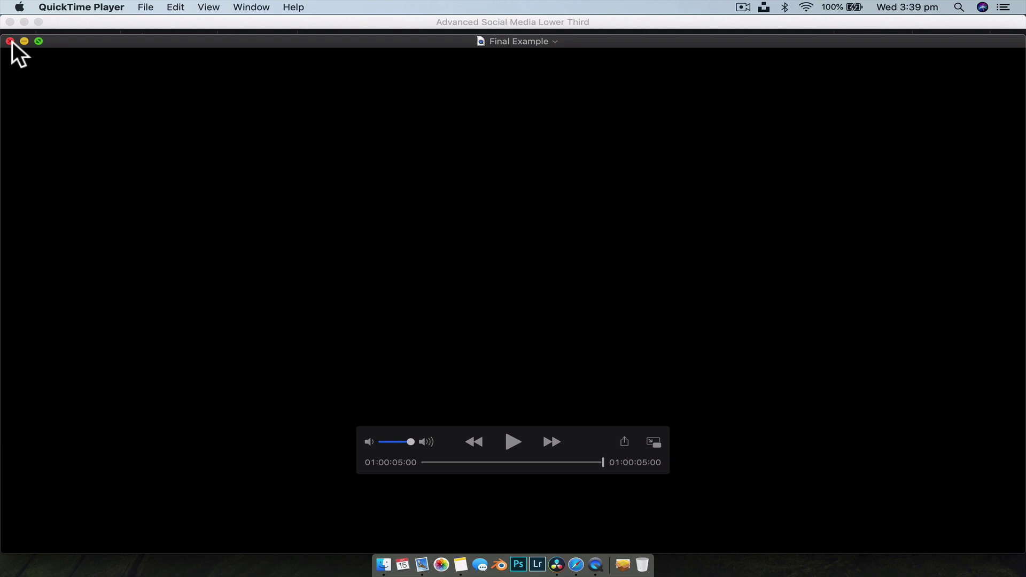
{"action": "left_click", "coordinate": [10, 41]}
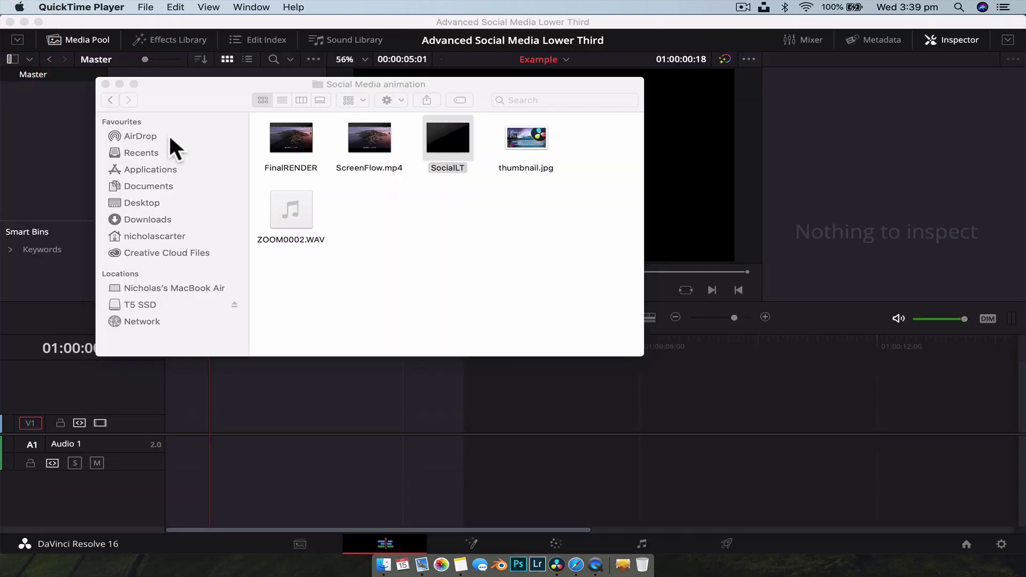
{"action": "left_click", "coordinate": [105, 84]}
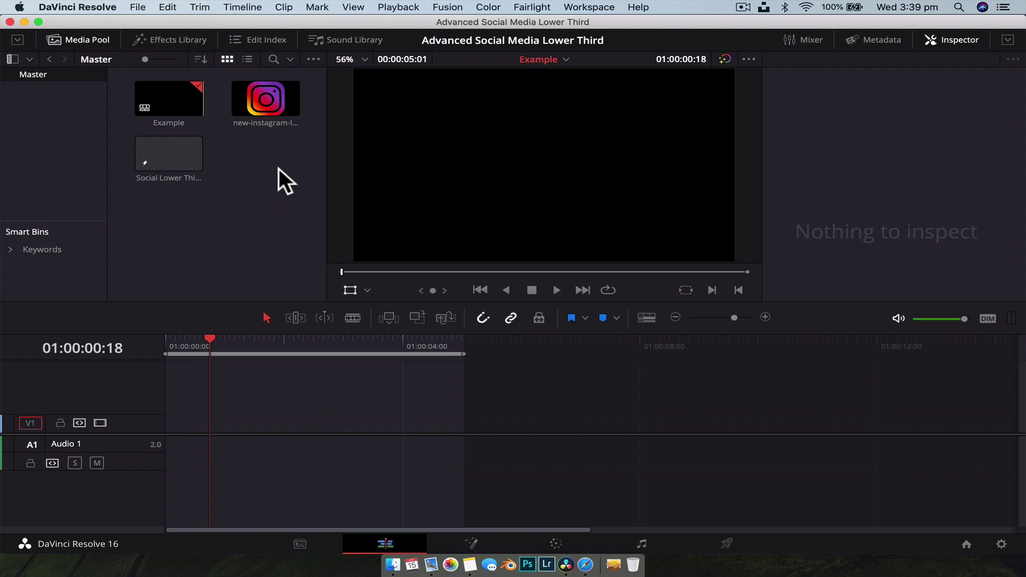
- Create a new Fusion composition clip named SOCIALMEDIALT with a 5-second duration at 24 frames per second
{"action": "right_click", "coordinate": [251, 210]}
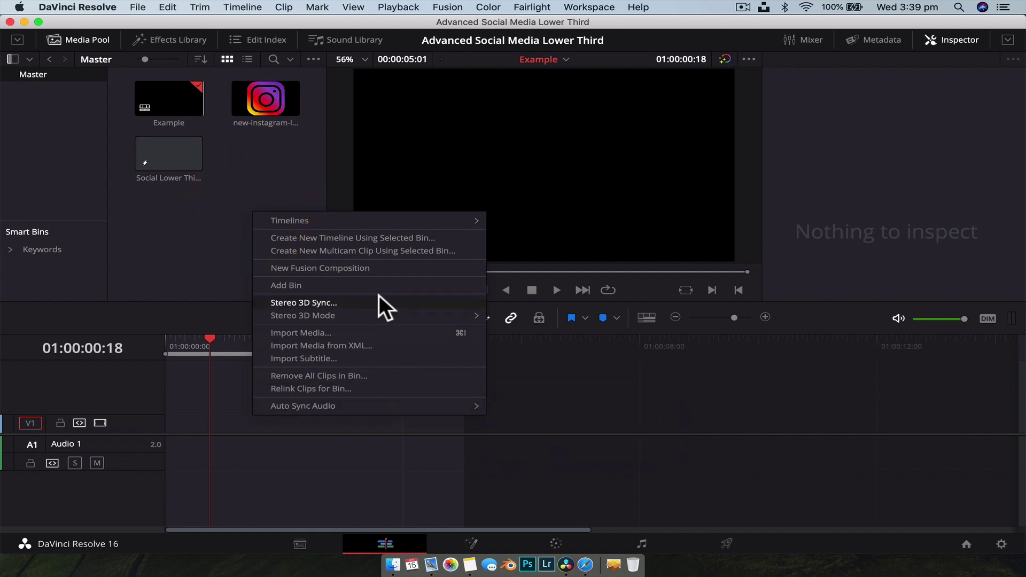
{"action": "left_click", "coordinate": [374, 266]}
{"action": "key", "text": "BackSpace"}
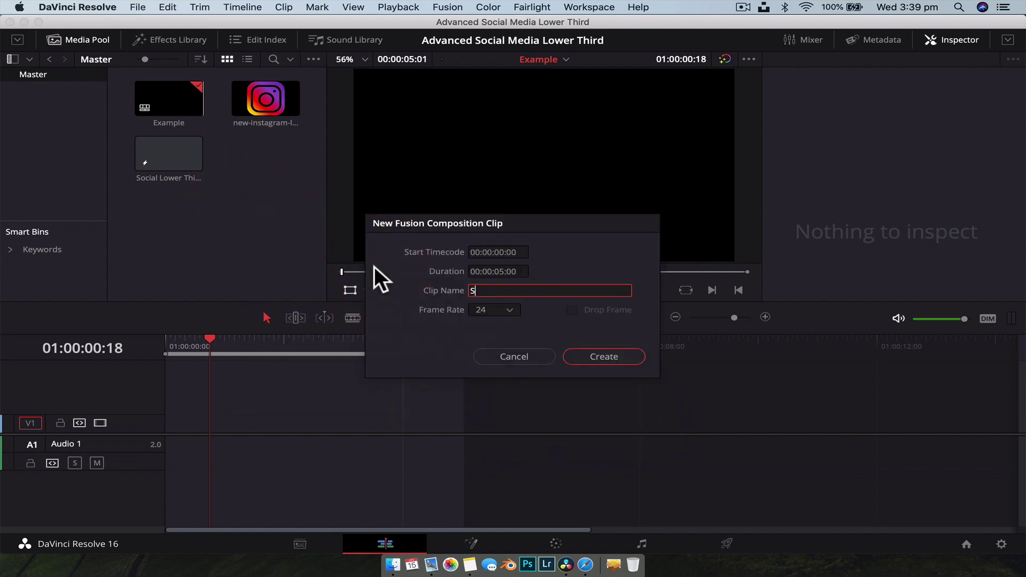
{"action": "type", "text": "SOCIAL"}
{"action": "key", "text": "BackSpace"}
{"action": "type", "text": "MEDIALT"}
{"action": "left_click", "coordinate": [605, 352]}
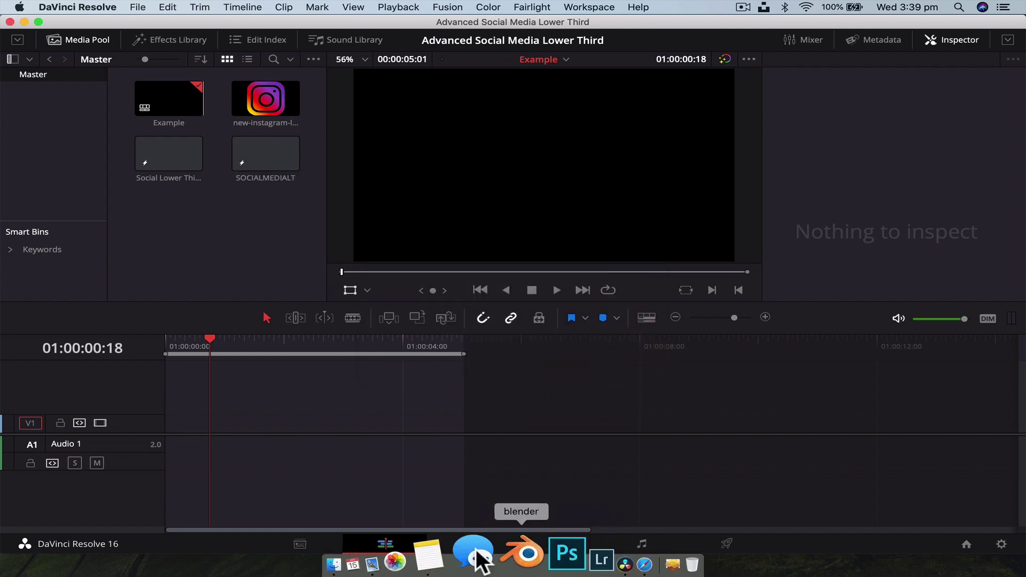
- Open the SOCIALMEDIALT composition in Fusion, with a half-height Inspector and the media pool hidden
{"action": "left_click", "coordinate": [471, 540]}
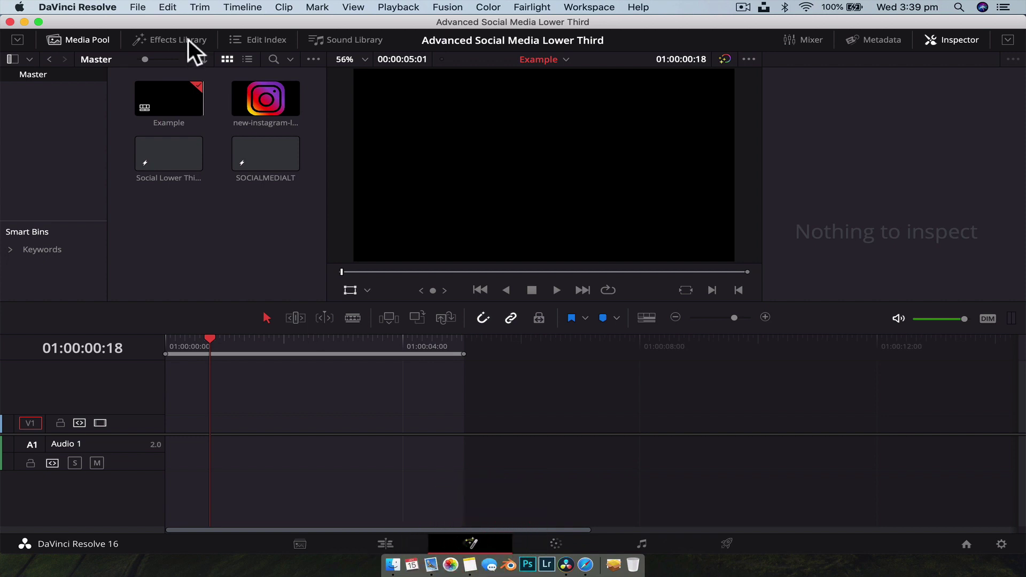
{"action": "left_click", "coordinate": [69, 37]}
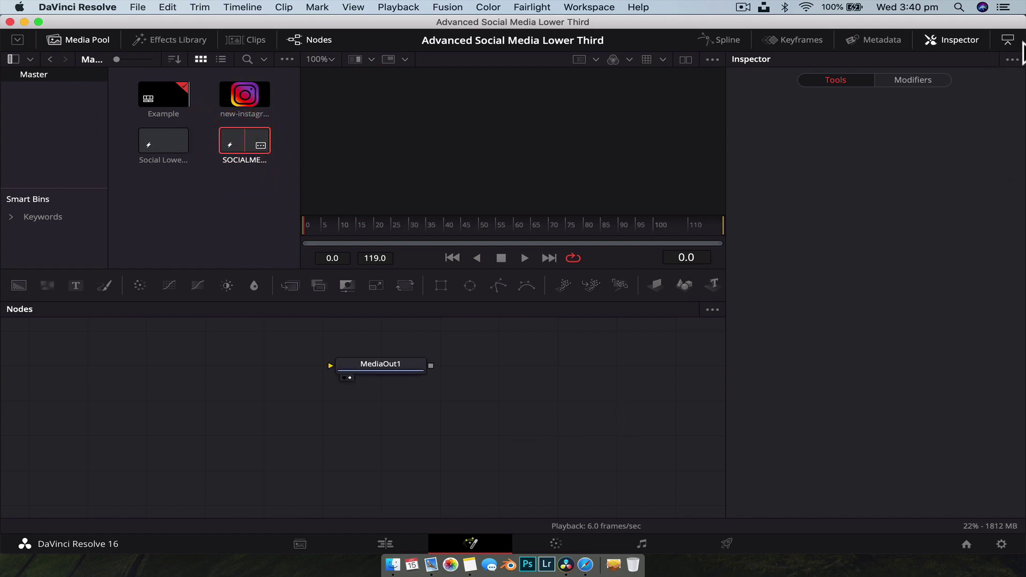
{"action": "left_click", "coordinate": [1007, 41]}
{"action": "left_click", "coordinate": [93, 43]}
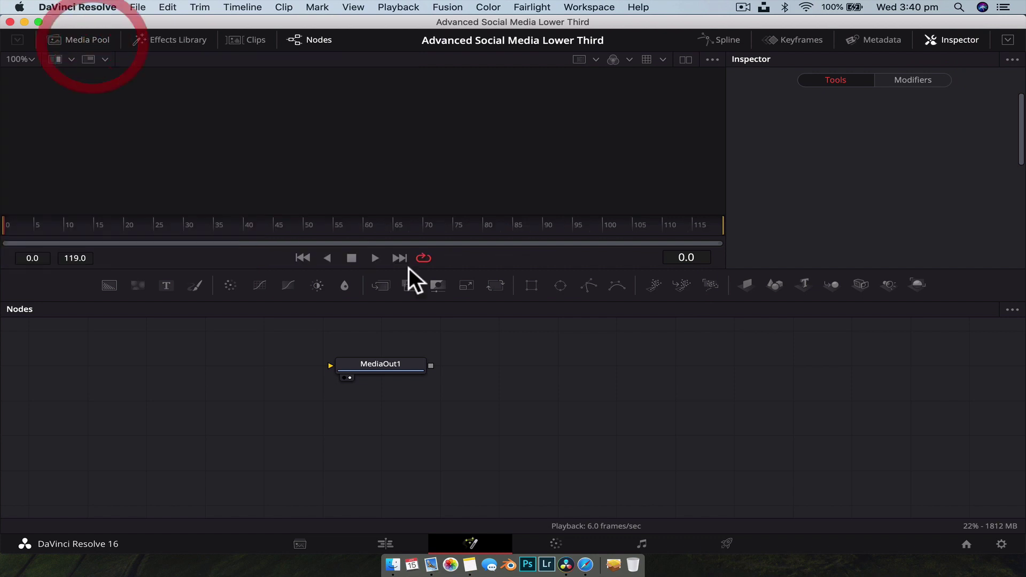
- Move the MediaOut1 node to the far end of the node graph and make the viewer area slightly taller
{"action": "left_click_drag", "start_coordinate": [390, 362], "coordinate": [812, 425]}
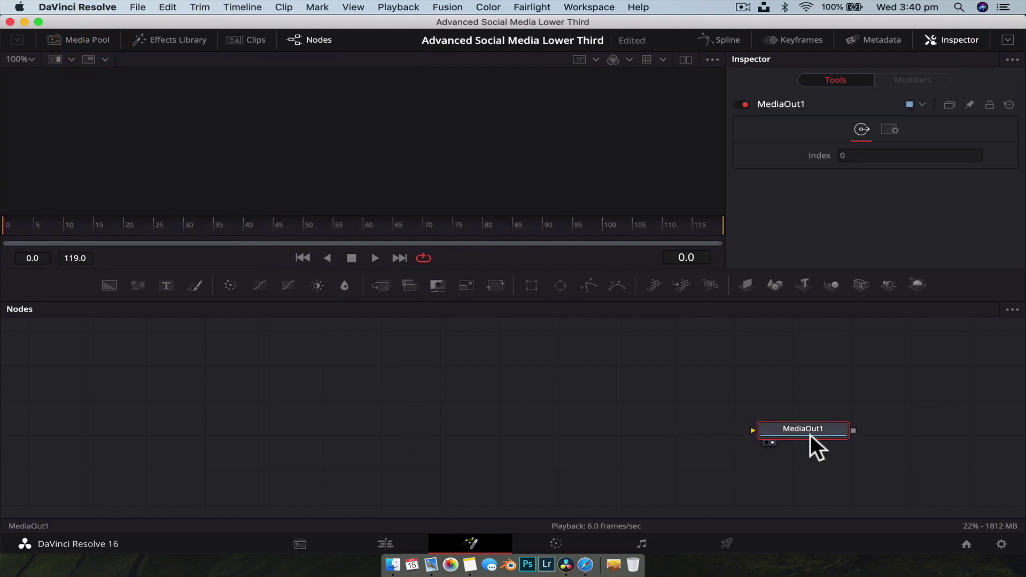
{"action": "left_click_drag", "start_coordinate": [724, 301], "coordinate": [725, 314]}
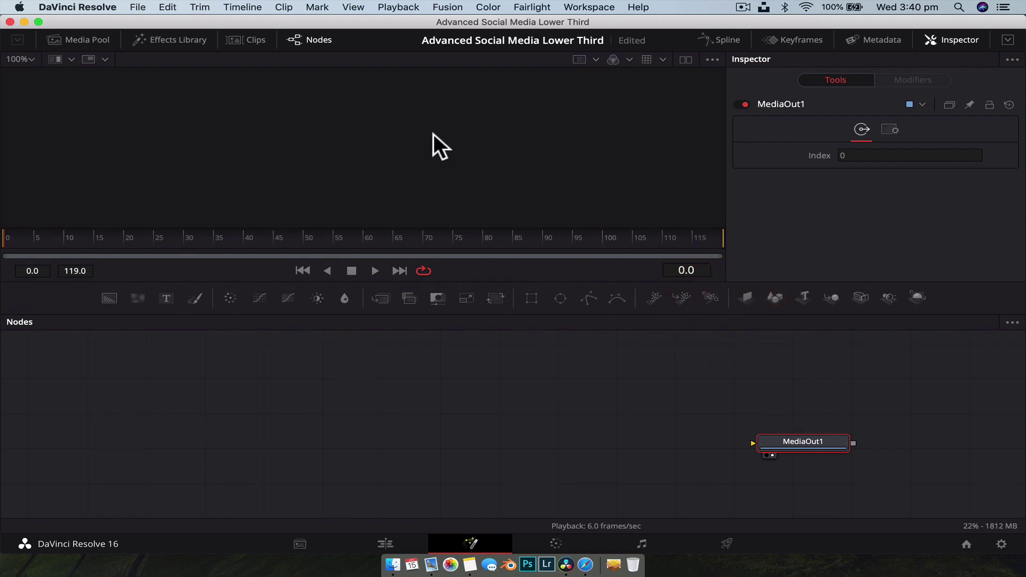
- Play the Final Example render from the Render folder to review the lower third animation, and close it
{"action": "left_click", "coordinate": [392, 561]}
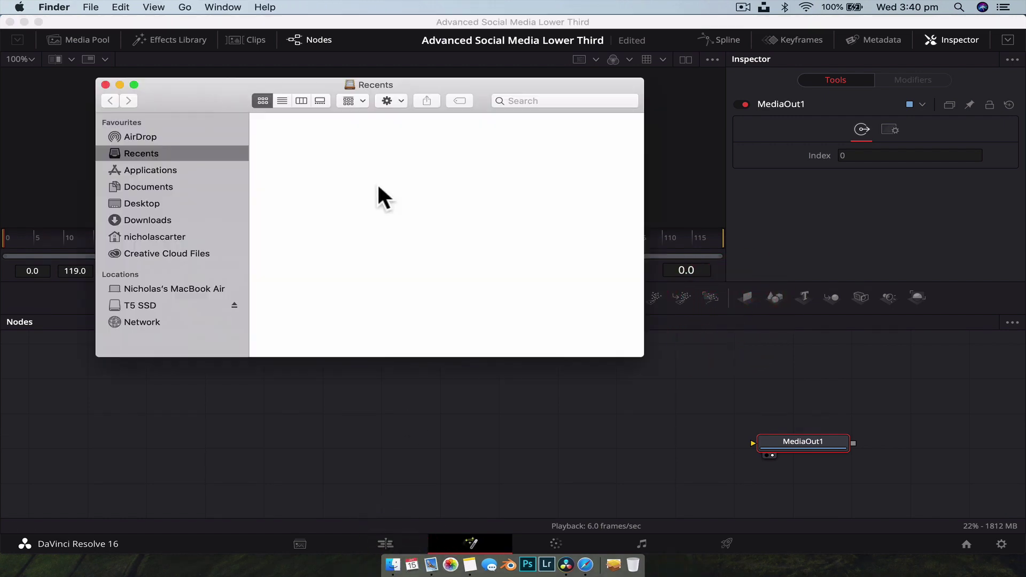
{"action": "left_click", "coordinate": [158, 202]}
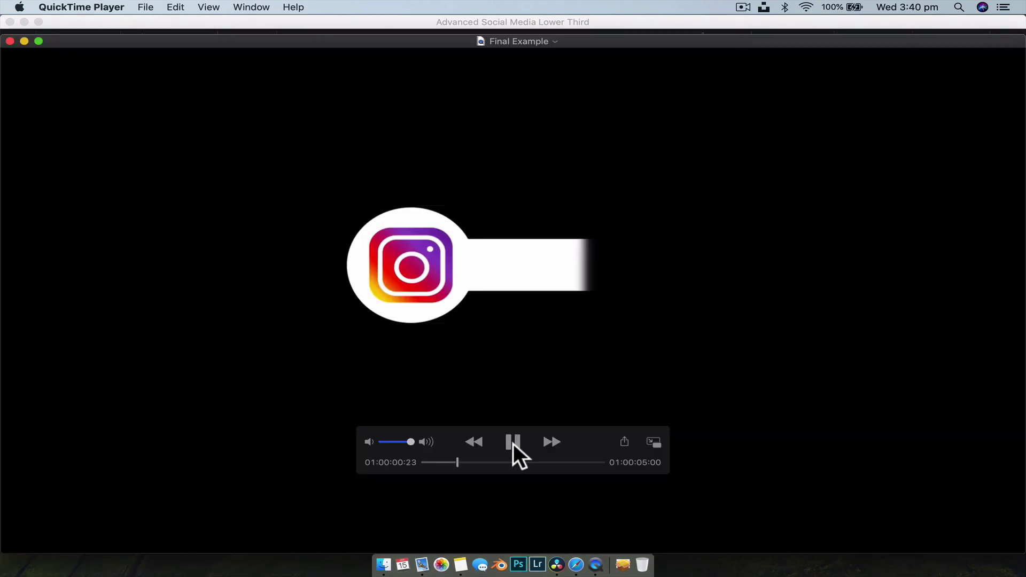
{"action": "left_click", "coordinate": [513, 444]}
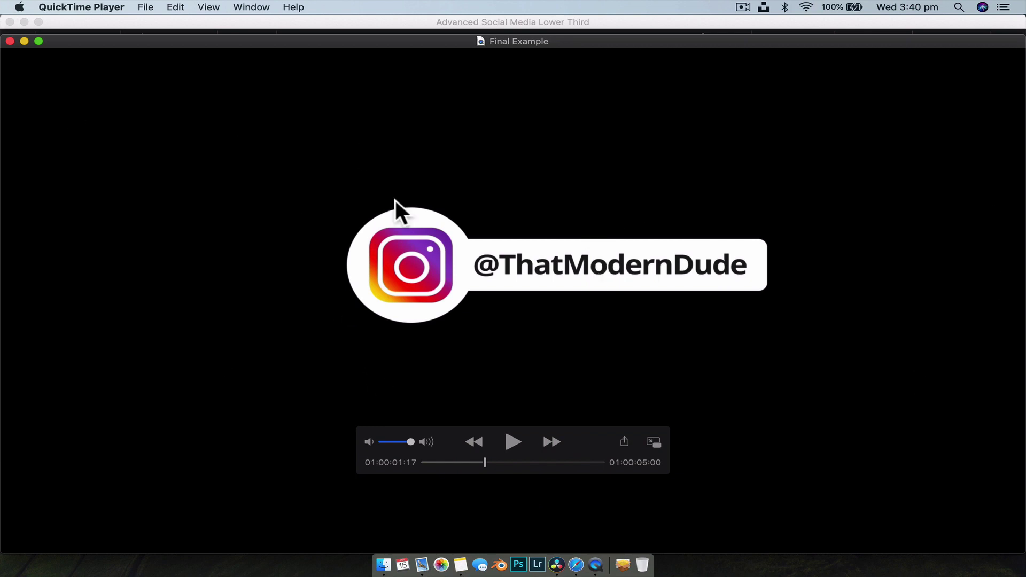
{"action": "left_click", "coordinate": [10, 41]}
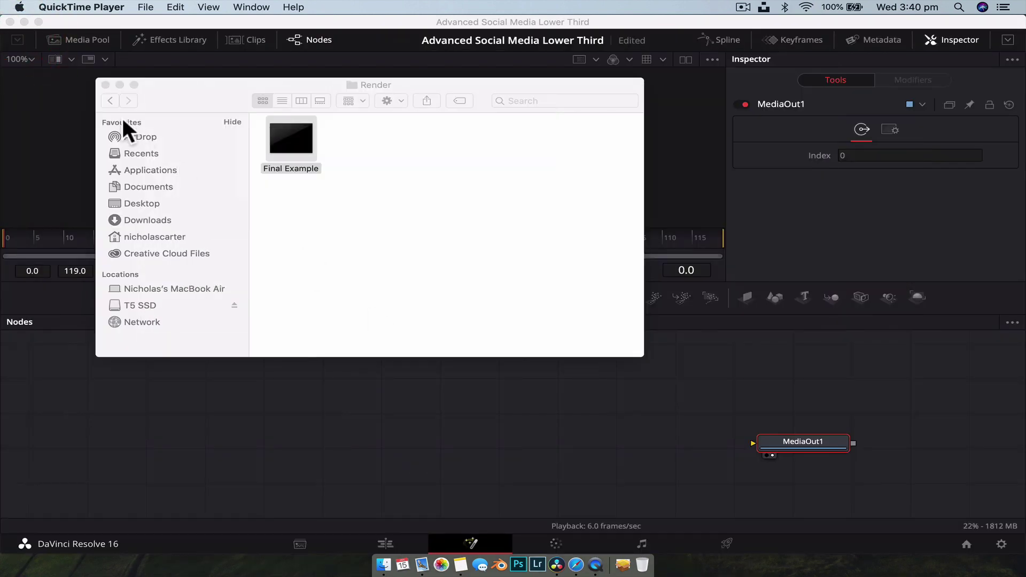
{"action": "left_click", "coordinate": [105, 84]}
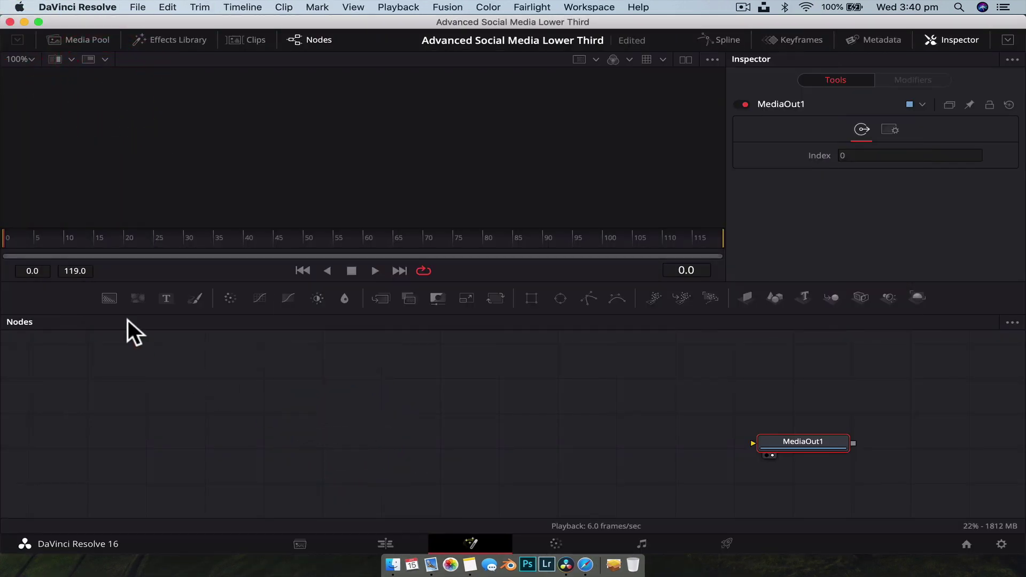
- Add a Background node connected to MediaOut1, align the two nodes in a row and shift both lower in the graph
{"action": "left_click_drag", "start_coordinate": [109, 299], "coordinate": [792, 436]}
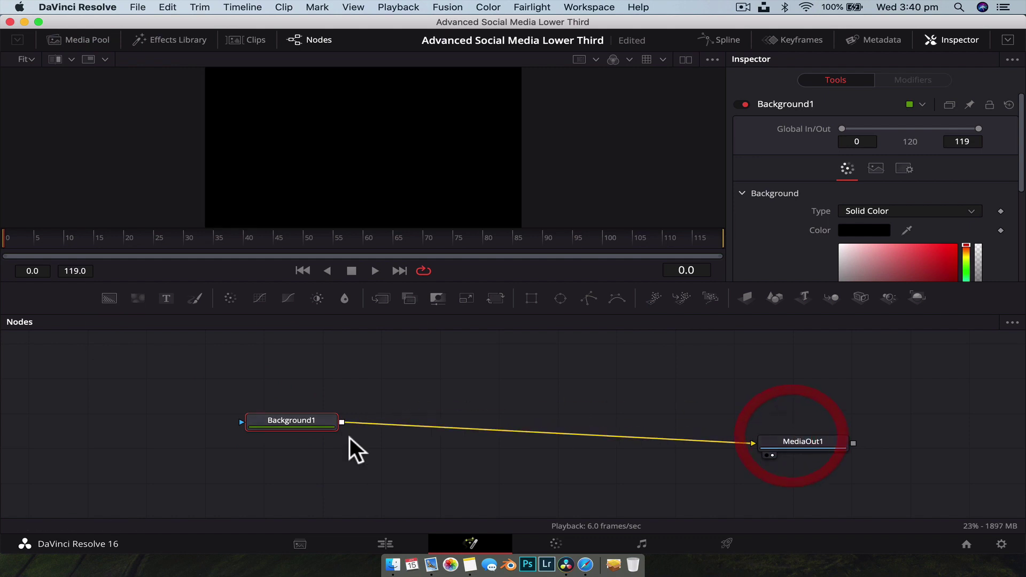
{"action": "left_click_drag", "start_coordinate": [279, 431], "coordinate": [292, 453]}
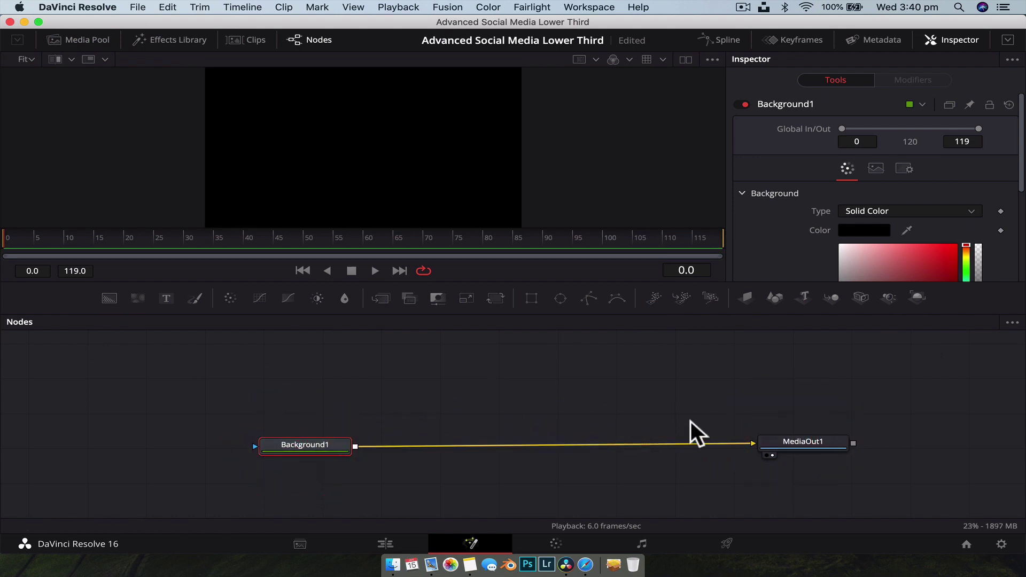
{"action": "left_click_drag", "start_coordinate": [361, 383], "coordinate": [880, 451]}
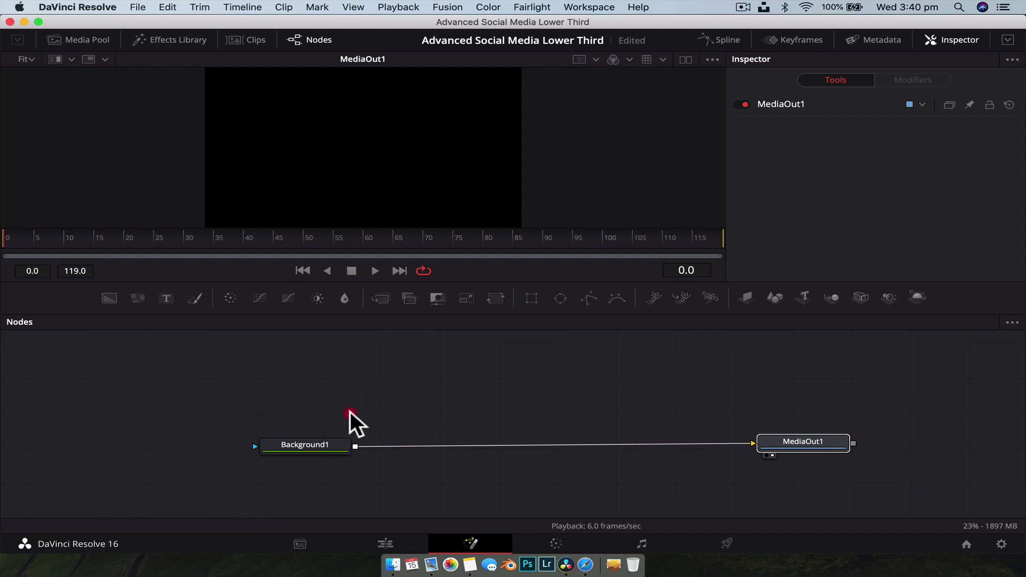
{"action": "left_click_drag", "start_coordinate": [350, 402], "coordinate": [807, 461]}
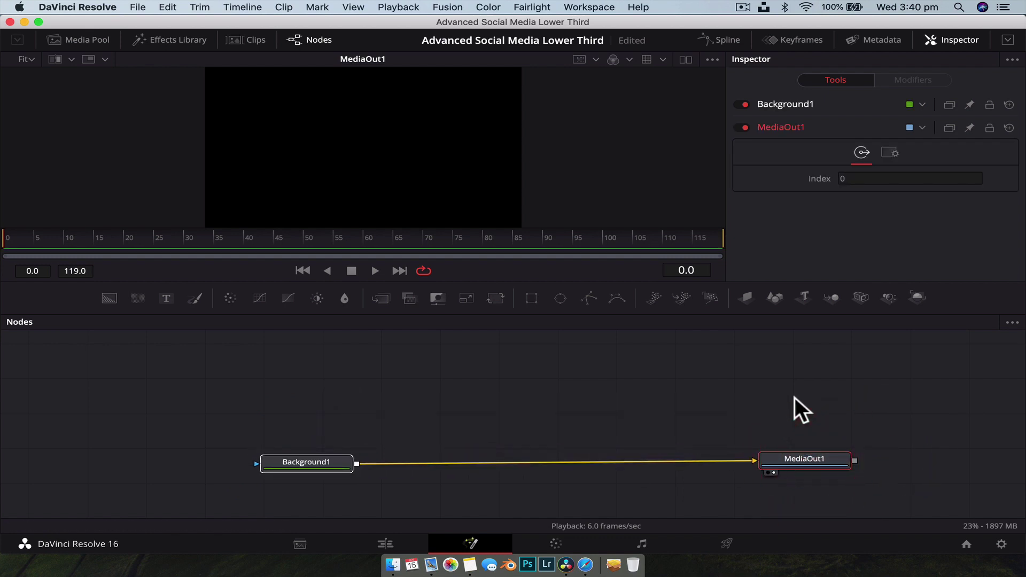
- Switch to dual viewers and add the Instagram logo image from the media pool as a node above Background1
{"action": "left_click", "coordinate": [687, 59]}
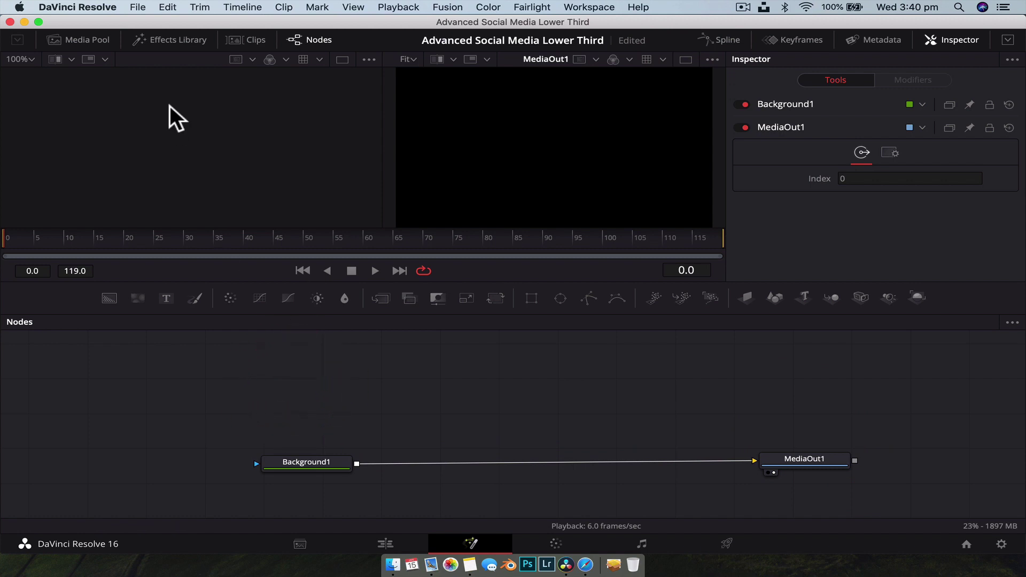
{"action": "left_click", "coordinate": [82, 40]}
{"action": "left_click_drag", "start_coordinate": [235, 94], "coordinate": [336, 380]}
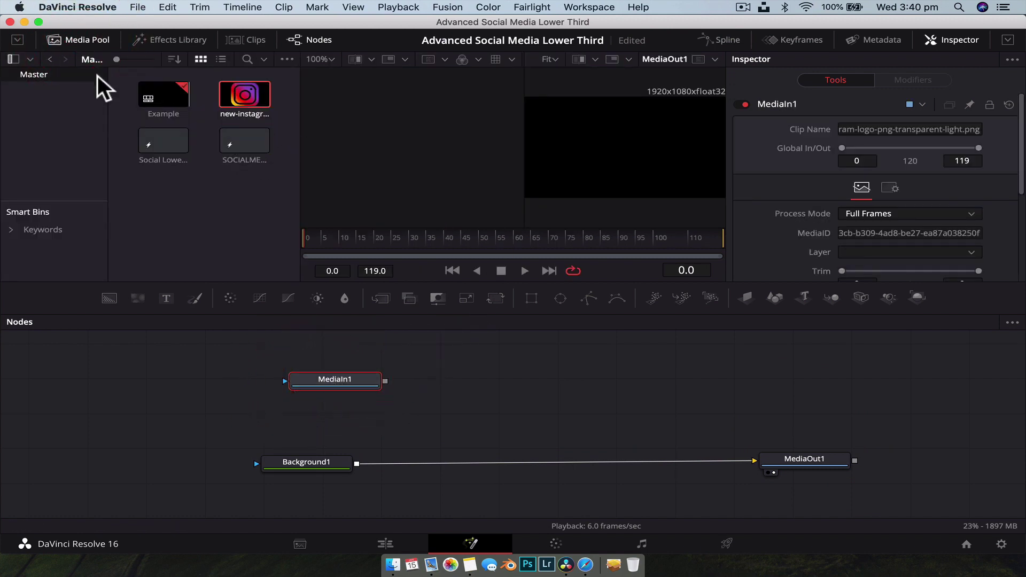
{"action": "left_click", "coordinate": [84, 41]}
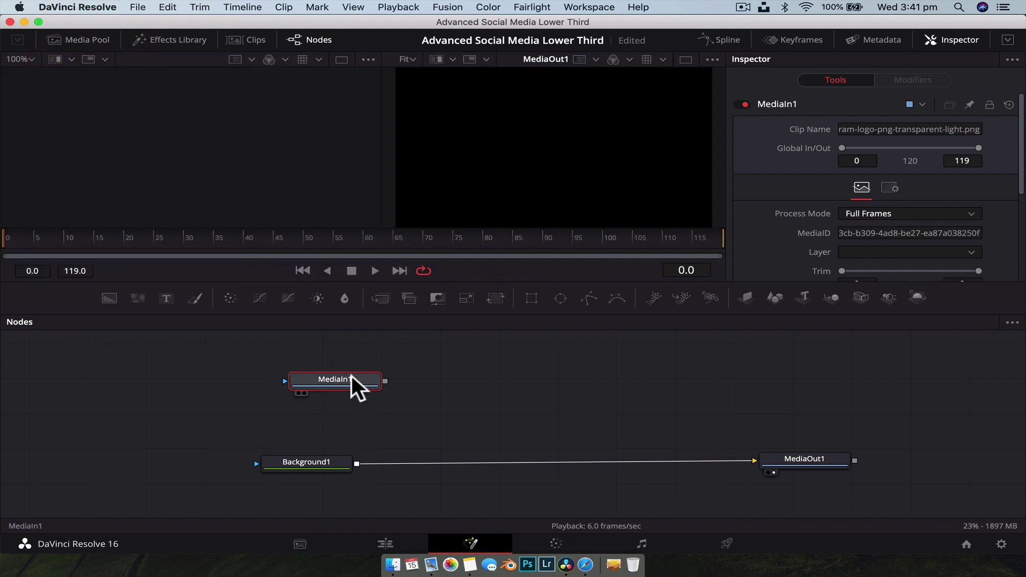
- Rename the MediaIn1 node to Logo and show it in the empty viewer
{"action": "key", "text": "F2"}
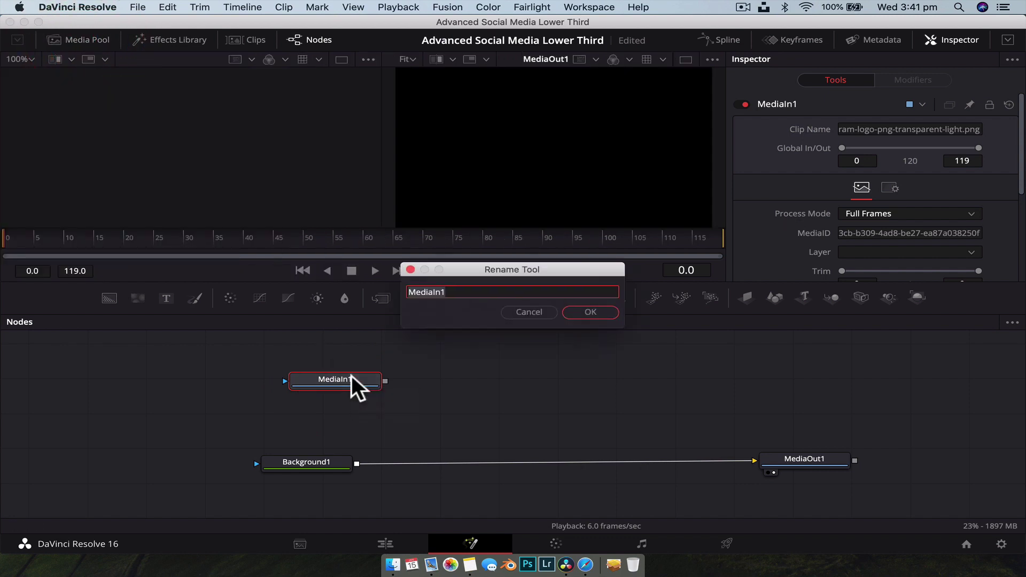
{"action": "type", "text": "Logo"}
{"action": "key", "text": "Return"}
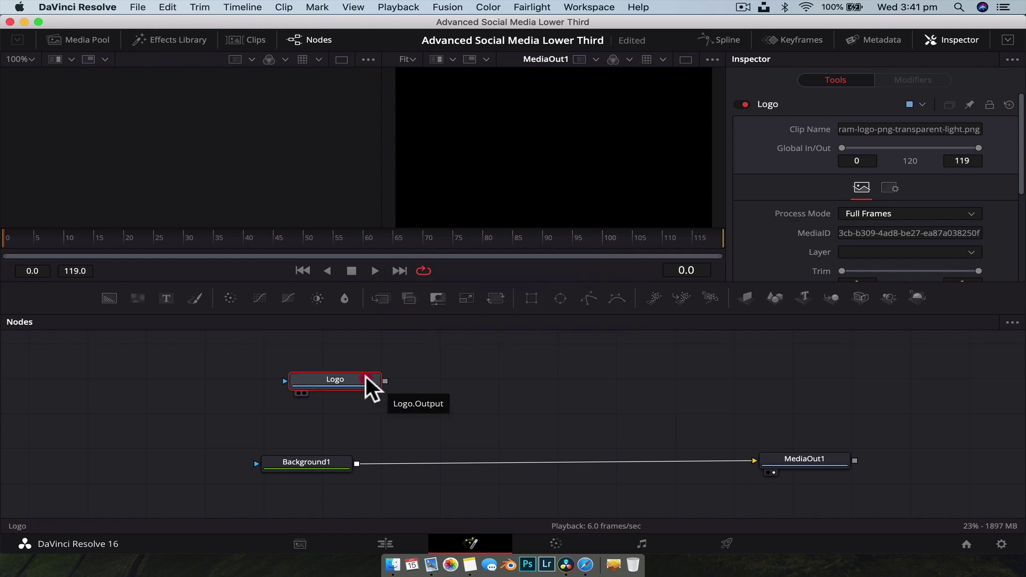
{"action": "left_click_drag", "start_coordinate": [342, 380], "coordinate": [235, 179]}
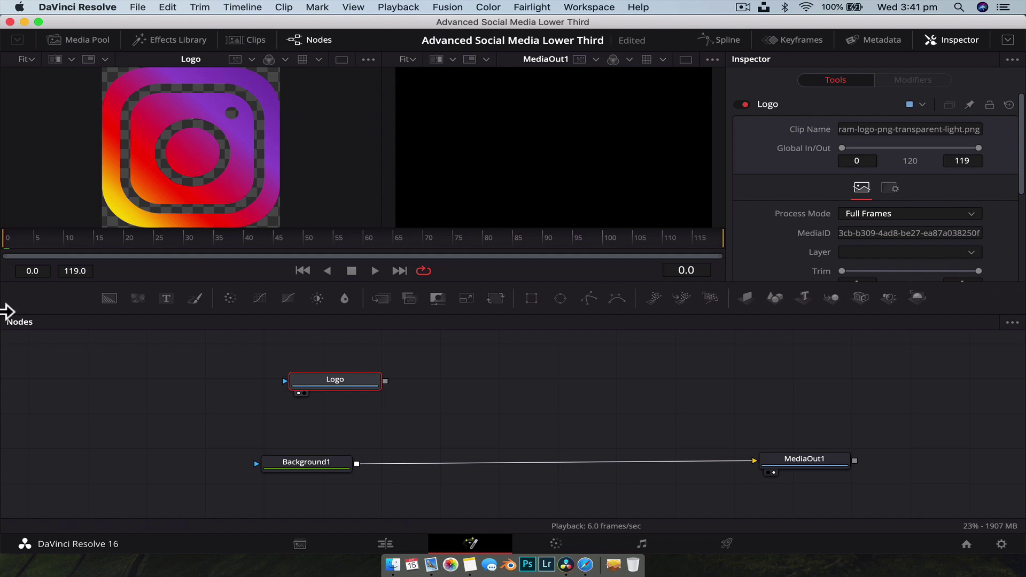
- Merge the Logo node over Background1 and place it just above the merge and background nodes
{"action": "left_click_drag", "start_coordinate": [341, 378], "coordinate": [378, 379]}
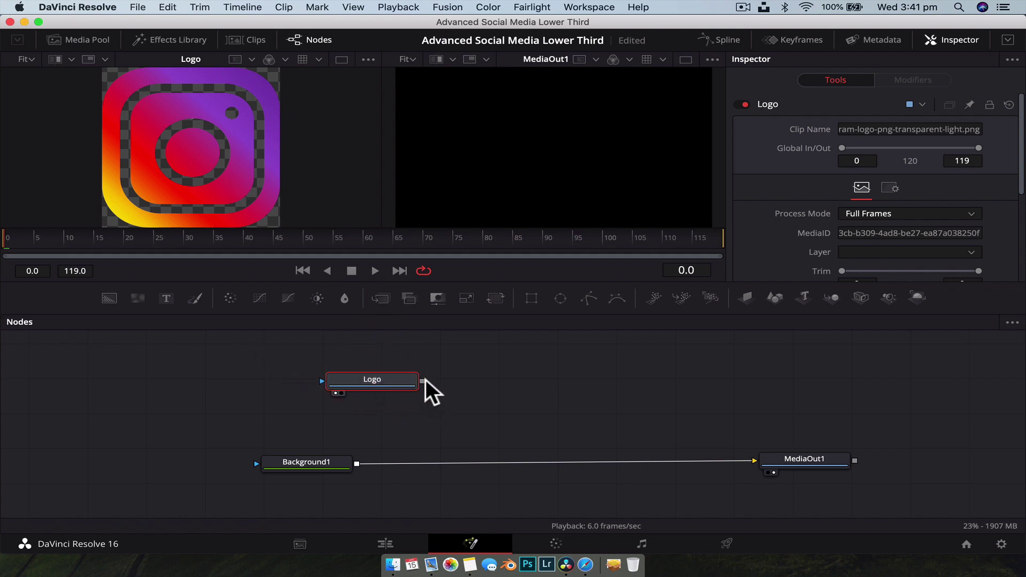
{"action": "left_click_drag", "start_coordinate": [424, 380], "coordinate": [357, 463]}
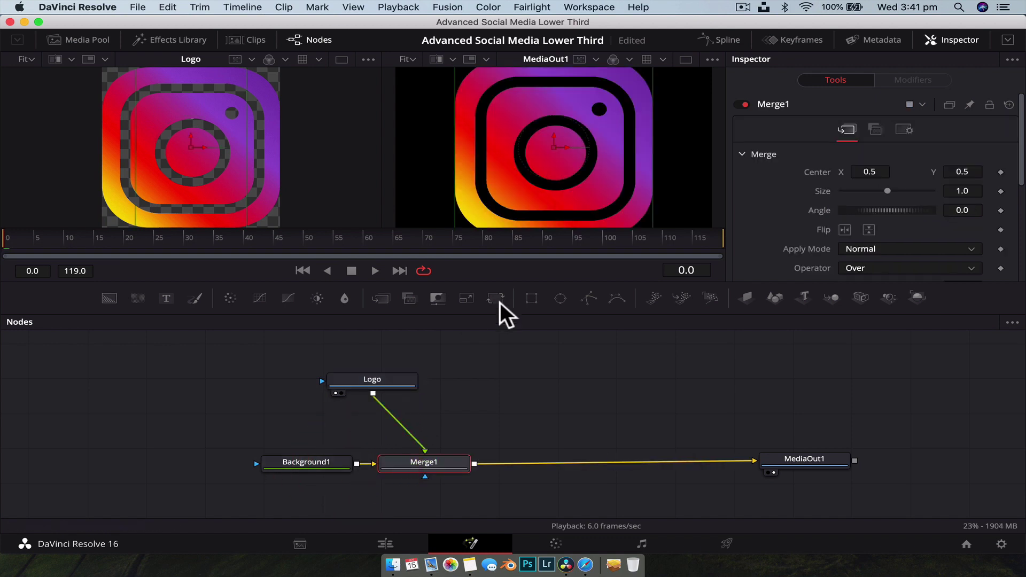
{"action": "left_click_drag", "start_coordinate": [372, 378], "coordinate": [421, 377]}
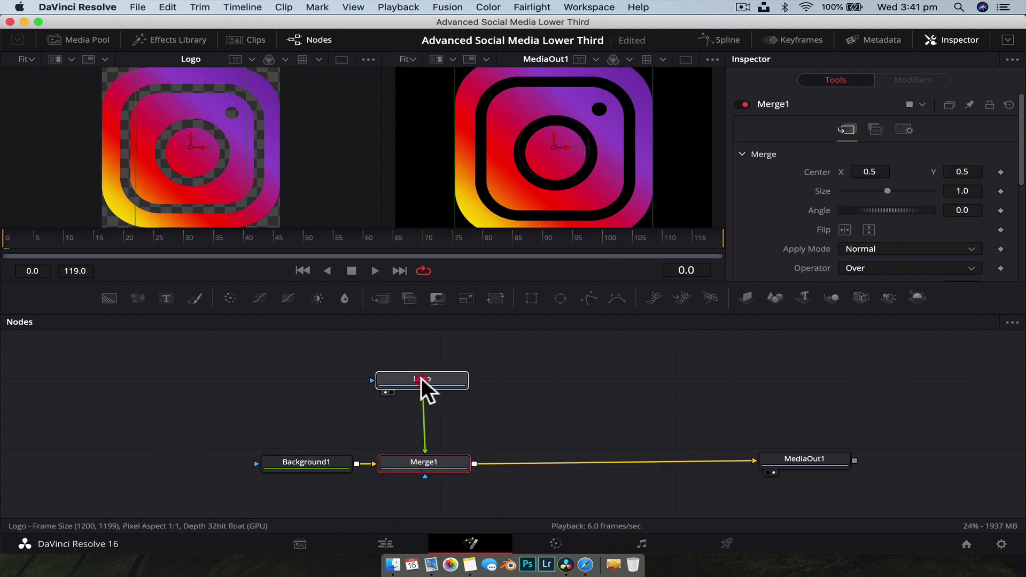
{"action": "left_click", "coordinate": [802, 459]}
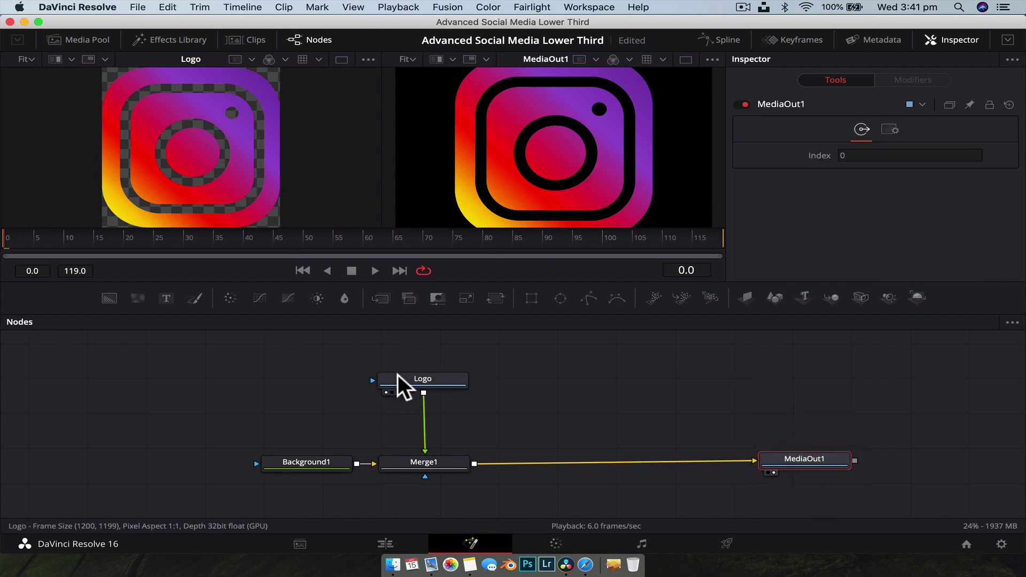
{"action": "left_click", "coordinate": [417, 378]}
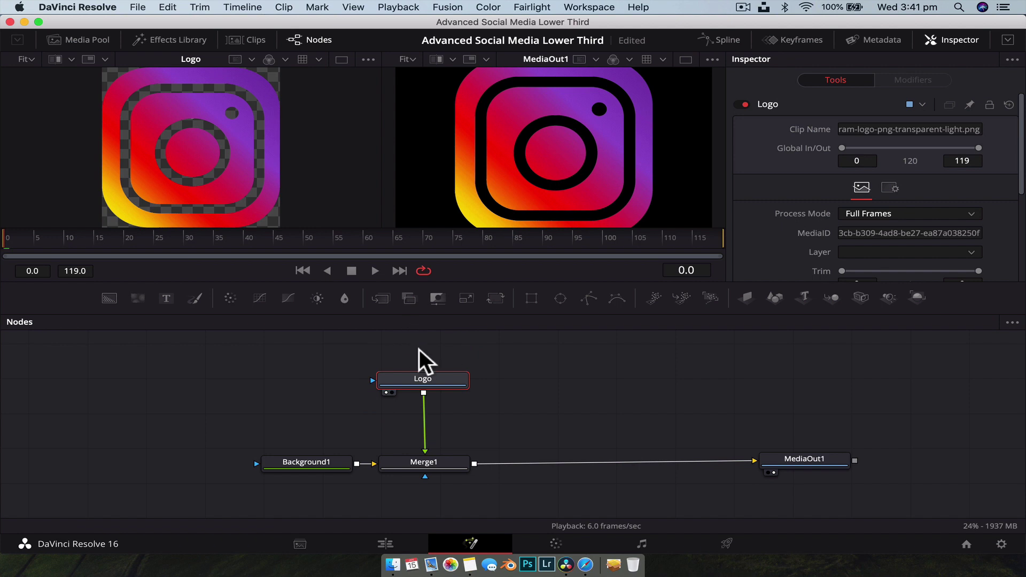
{"action": "left_click_drag", "start_coordinate": [443, 382], "coordinate": [411, 402]}
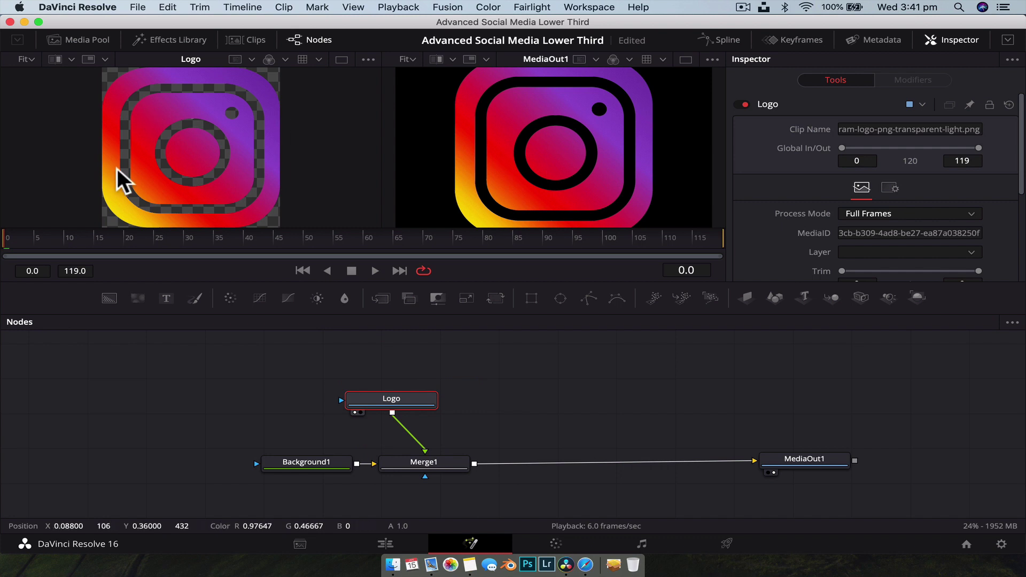
- Add an unconnected second Background node above the Logo node and set its color to white
{"action": "left_click_drag", "start_coordinate": [109, 299], "coordinate": [484, 364]}
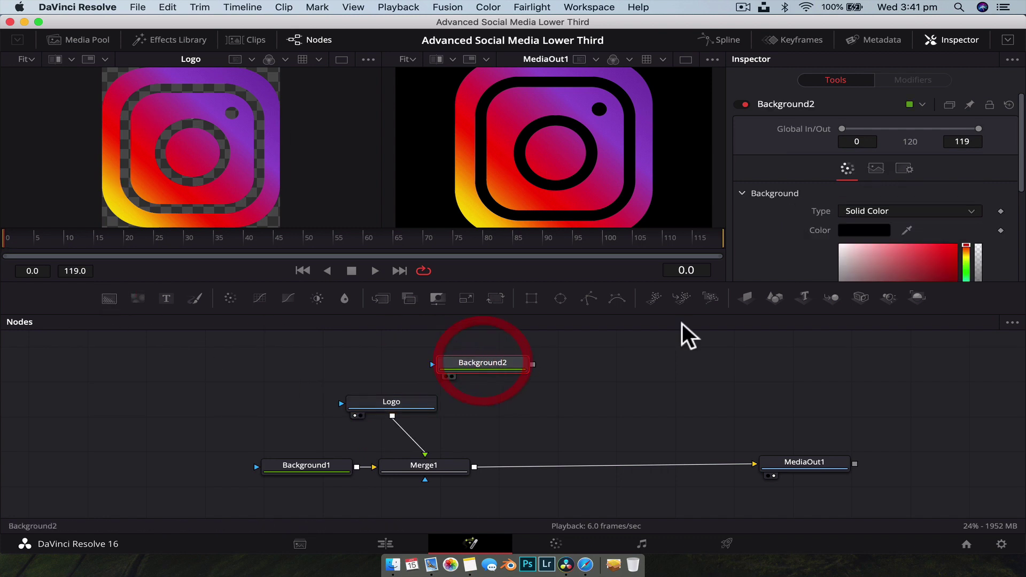
{"action": "left_click", "coordinate": [815, 238]}
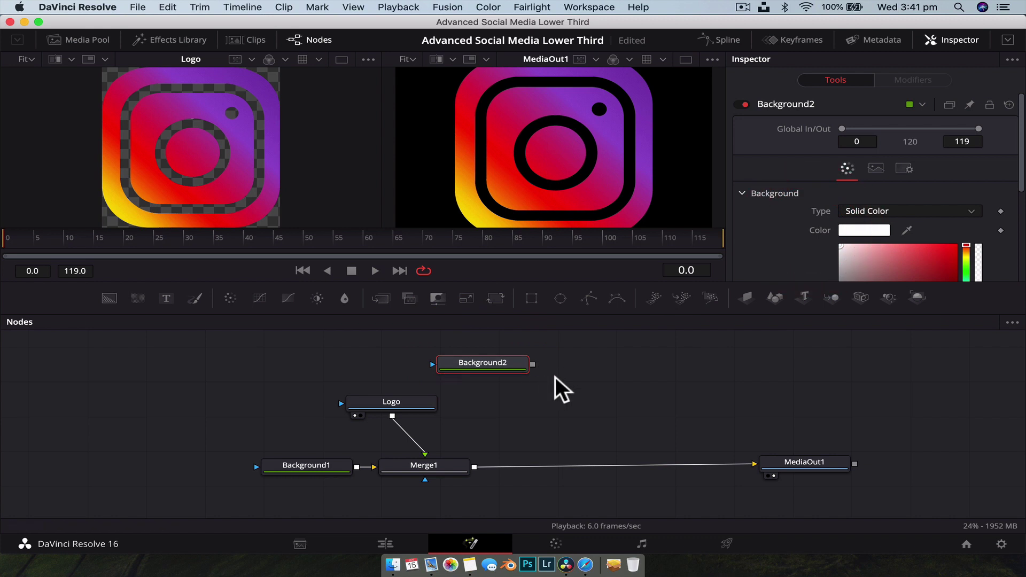
{"action": "left_click_drag", "start_coordinate": [494, 362], "coordinate": [533, 360]}
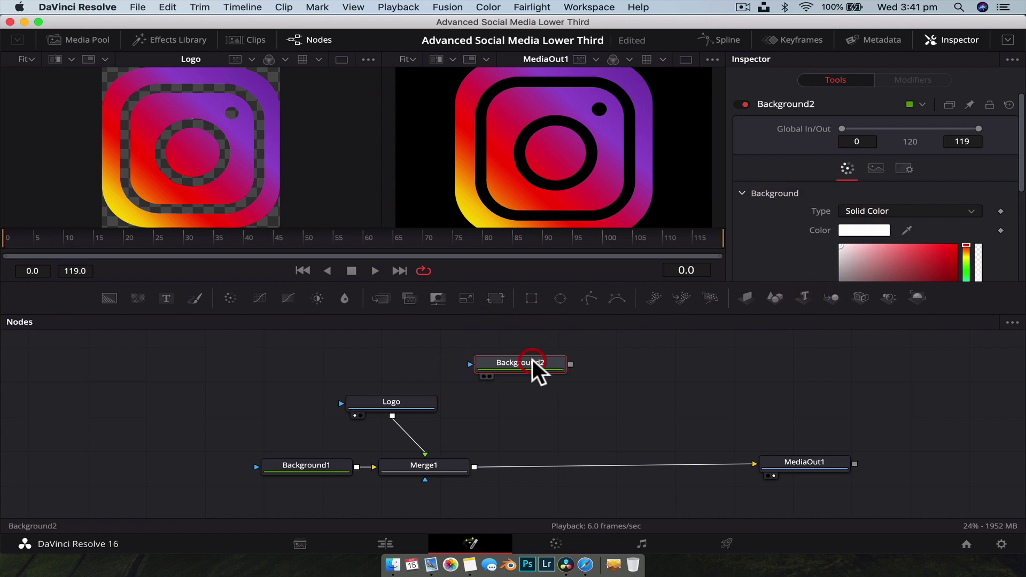
- Mask the white Background2 node with an Ellipse and show Background2 in the first viewer
{"action": "left_click", "coordinate": [560, 299]}
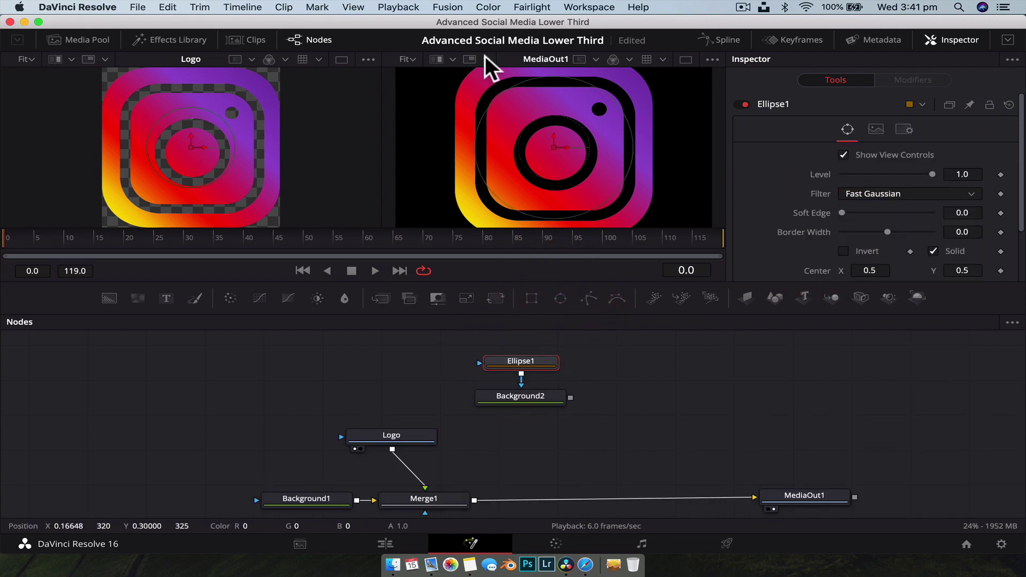
{"action": "scroll", "coordinate": [613, 426], "scroll_direction": "down", "scroll_amount": 1}
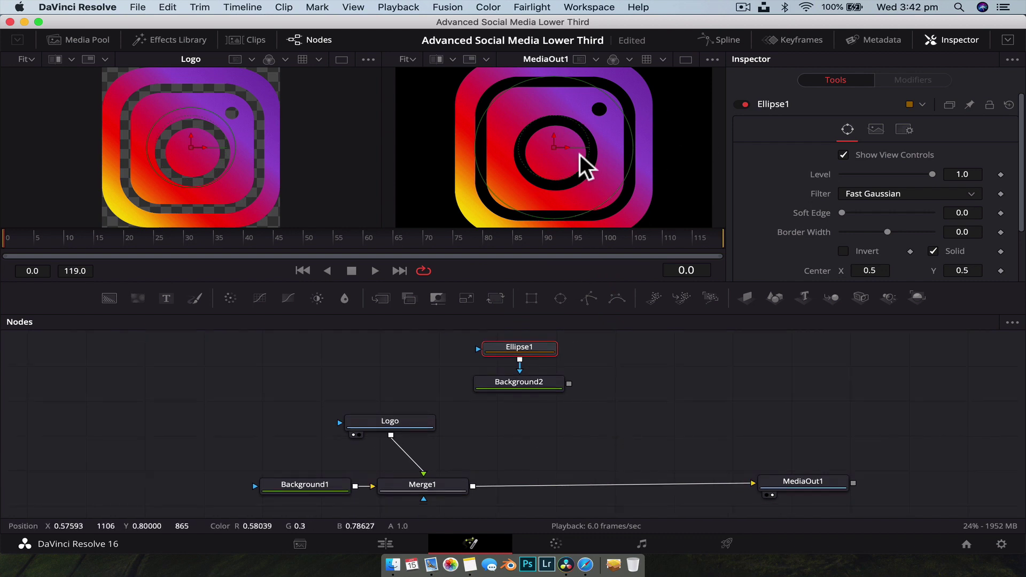
{"action": "left_click", "coordinate": [535, 385]}
{"action": "key", "text": "1"}
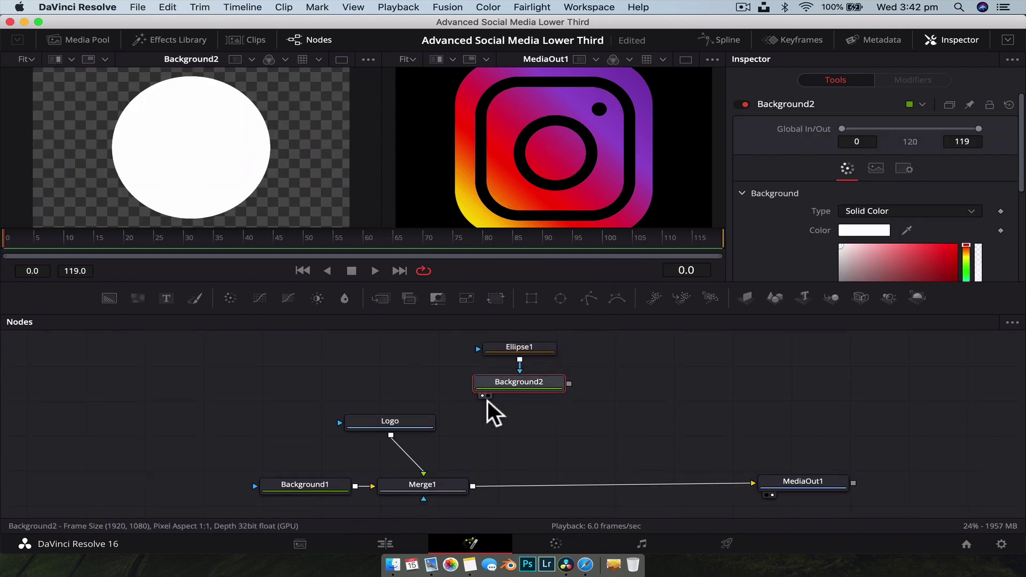
- Show Logo in the first viewer again, detach it from Merge1, and merge it over Background2 with a new Merge node
{"action": "left_click", "coordinate": [404, 424]}
{"action": "key", "text": "1"}
{"action": "left_click_drag", "start_coordinate": [534, 383], "coordinate": [534, 407]}
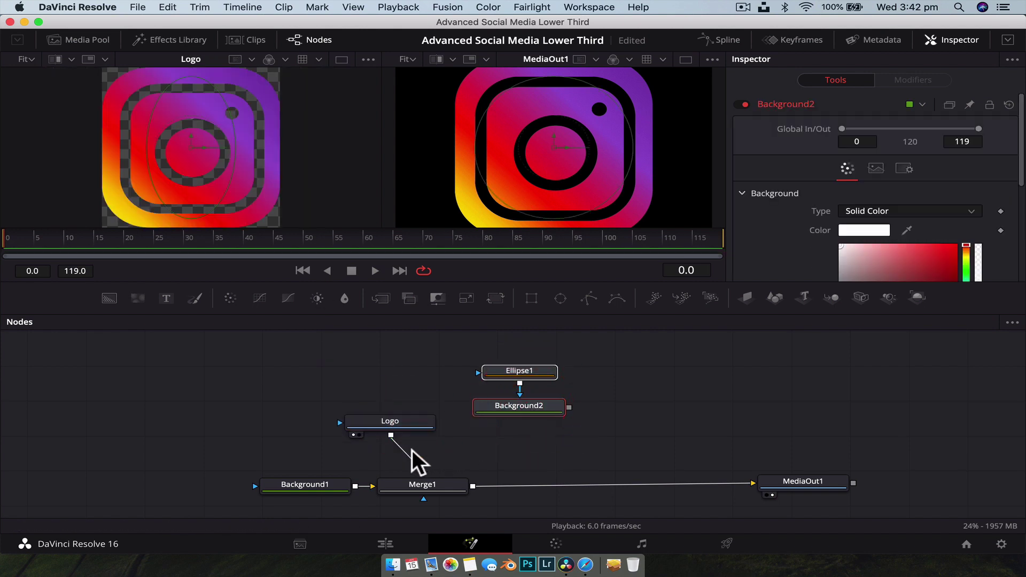
{"action": "left_click_drag", "start_coordinate": [411, 450], "coordinate": [569, 406]}
{"action": "left_click", "coordinate": [546, 408]}
{"action": "left_click", "coordinate": [550, 406]}
{"action": "left_click_drag", "start_coordinate": [420, 386], "coordinate": [749, 370]}
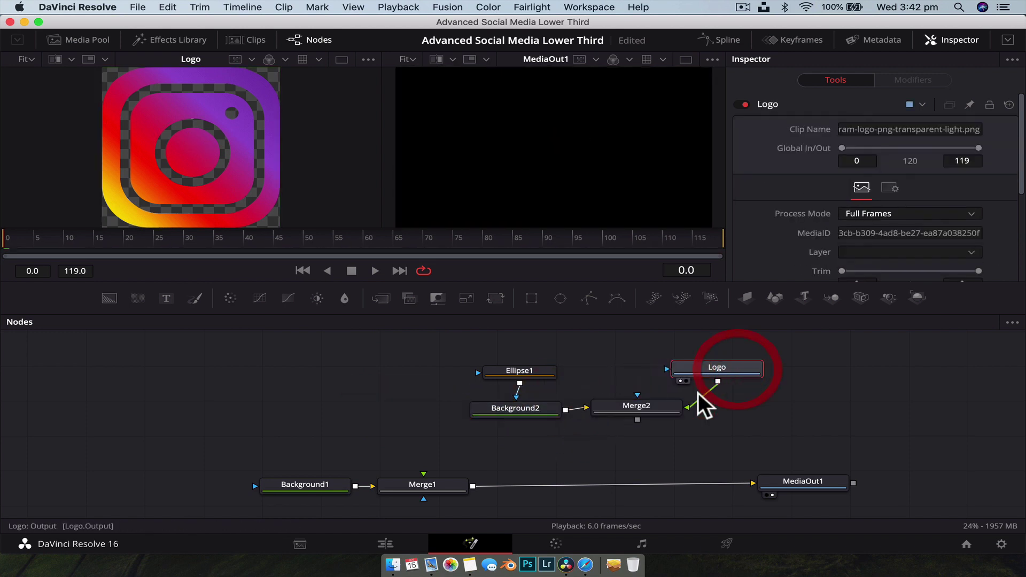
- Show Merge2 in the first viewer and rearrange its branch above Merge1 so Logo sits directly above Merge2
{"action": "left_click", "coordinate": [663, 406]}
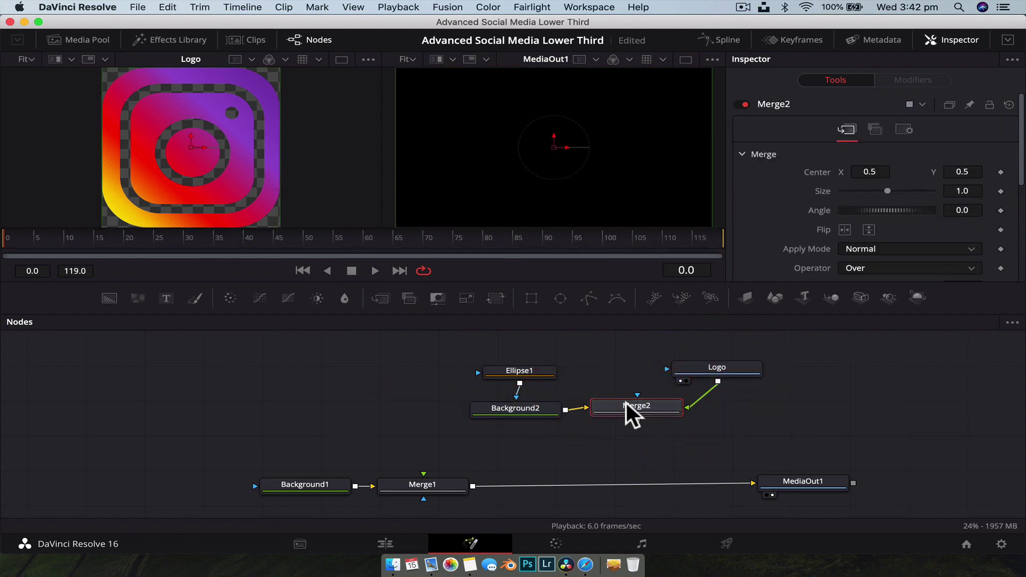
{"action": "left_click_drag", "start_coordinate": [635, 415], "coordinate": [183, 183]}
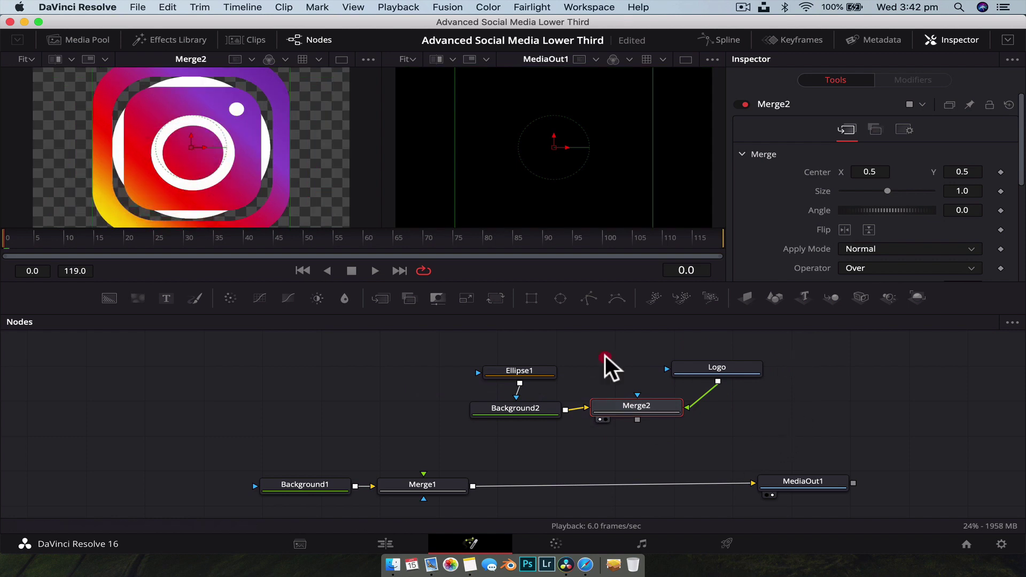
{"action": "left_click_drag", "start_coordinate": [790, 345], "coordinate": [476, 425]}
{"action": "left_click_drag", "start_coordinate": [713, 368], "coordinate": [588, 348]}
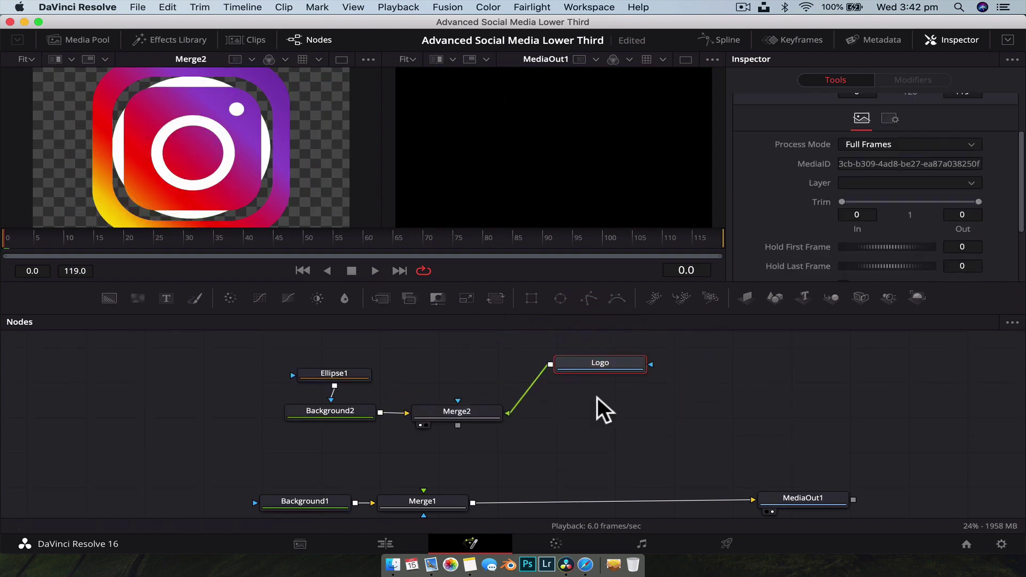
{"action": "left_click_drag", "start_coordinate": [585, 363], "coordinate": [443, 346]}
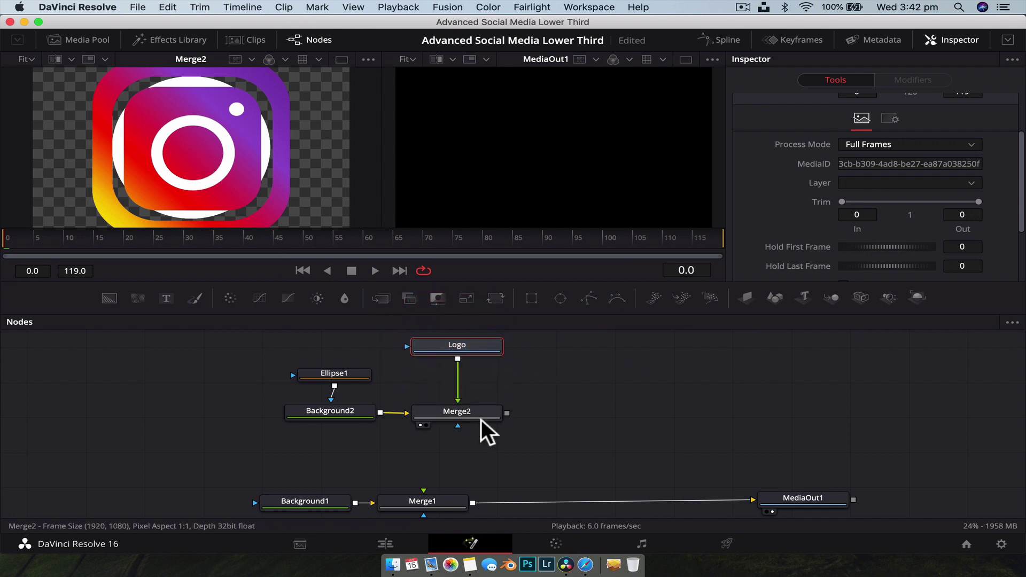
- Insert a Transform node between Logo and Merge2 and set its size to 0.56 so the logo fits the white ellipse
{"action": "left_click", "coordinate": [464, 348]}
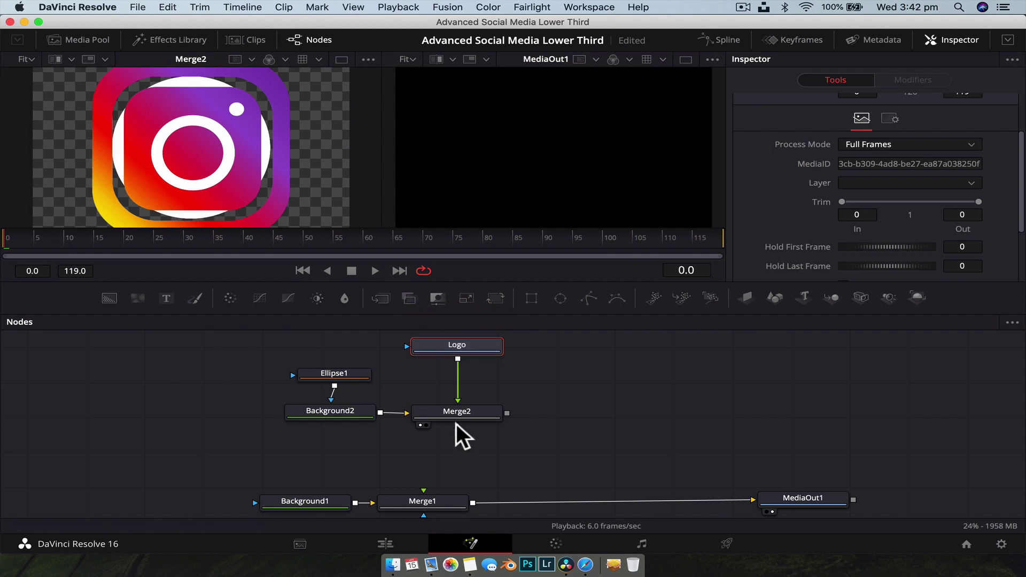
{"action": "key", "text": "shift+space"}
{"action": "type", "text": "trans"}
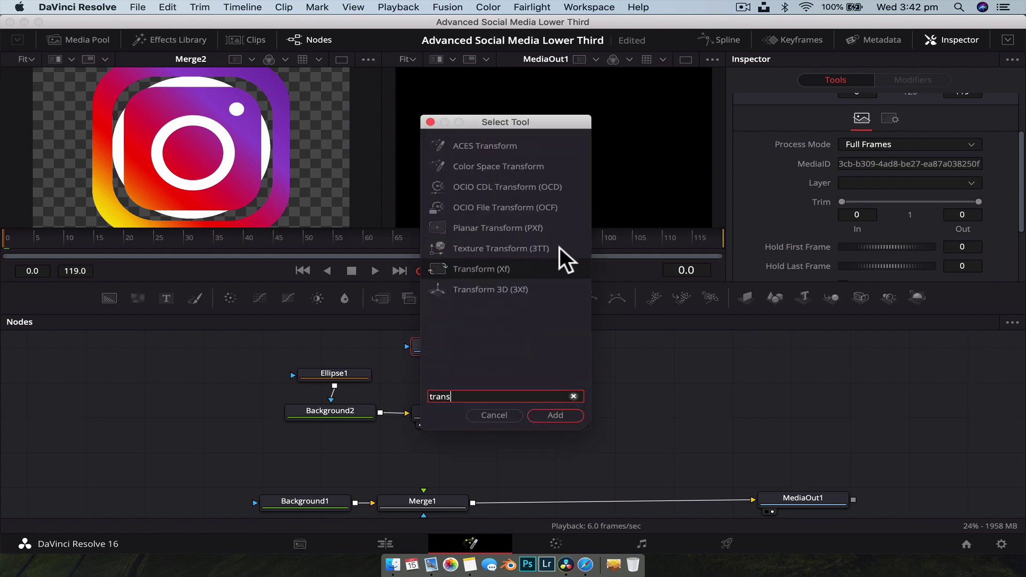
{"action": "left_click", "coordinate": [562, 419]}
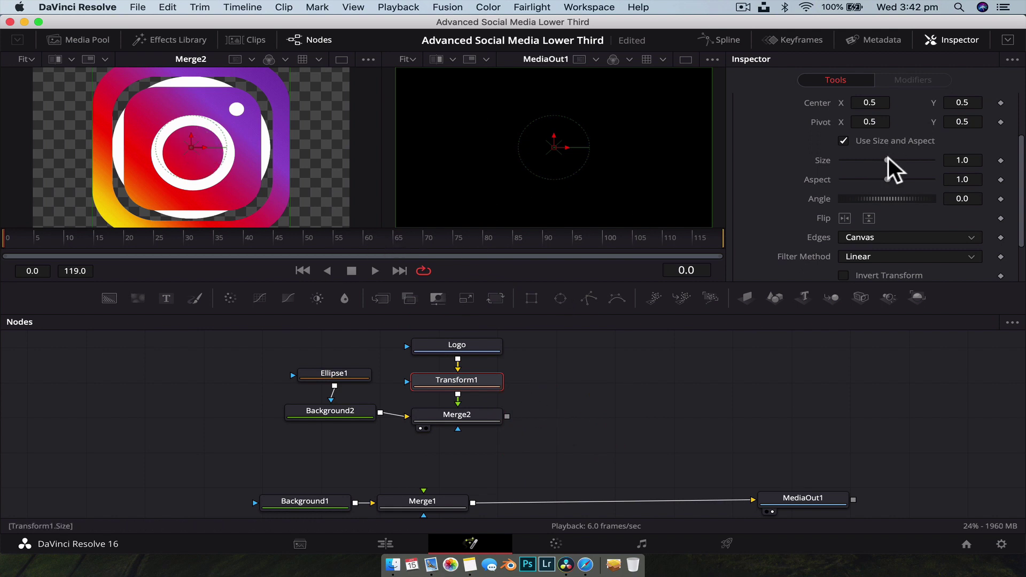
{"action": "left_click_drag", "start_coordinate": [887, 160], "coordinate": [866, 160]}
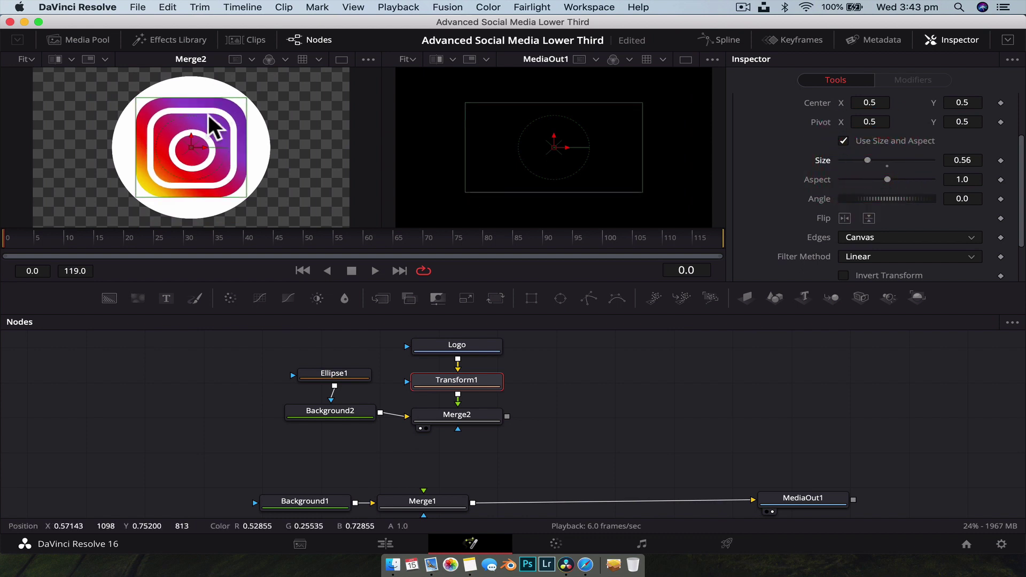
- Add a second Transform node after Merge2 and place it just below that merge
{"action": "left_click", "coordinate": [463, 421]}
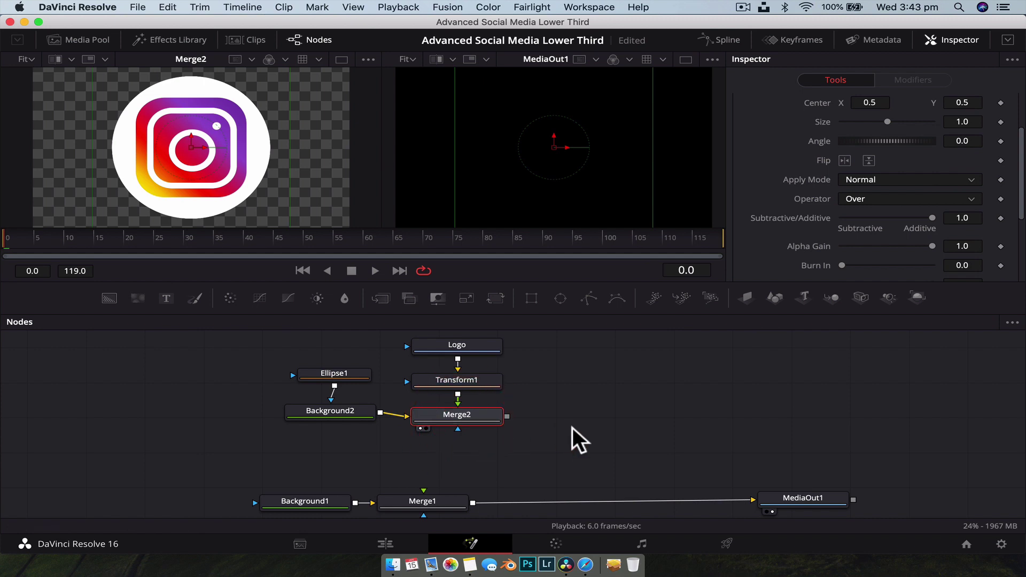
{"action": "key", "text": "shift+space"}
{"action": "type", "text": "tran"}
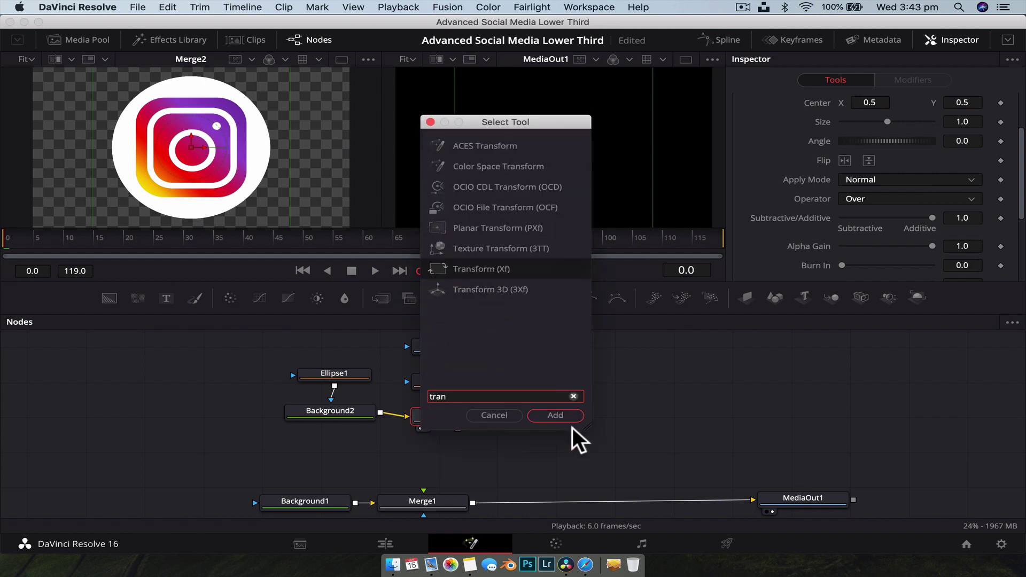
{"action": "key", "text": "Return"}
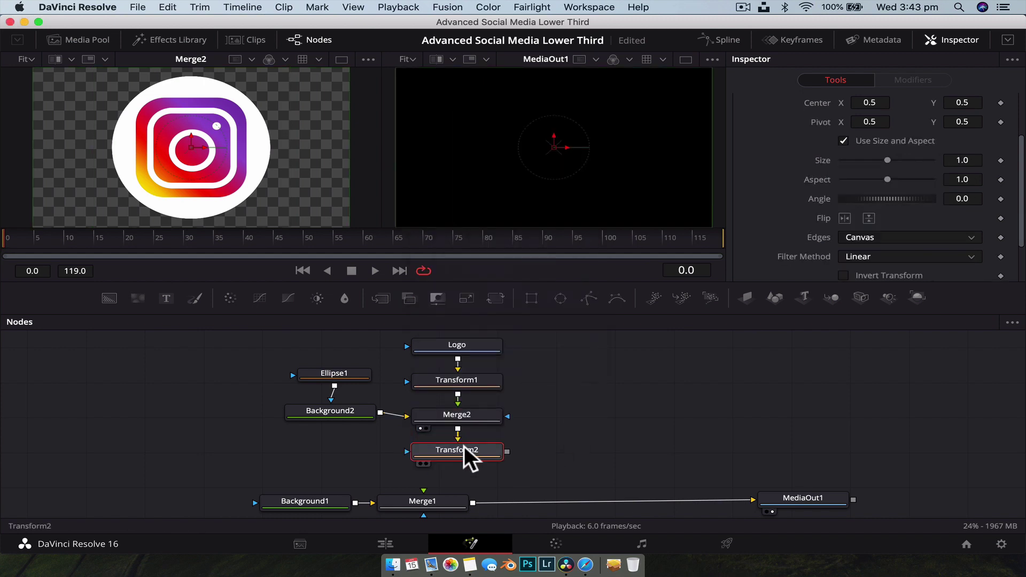
{"action": "left_click_drag", "start_coordinate": [470, 453], "coordinate": [466, 471]}
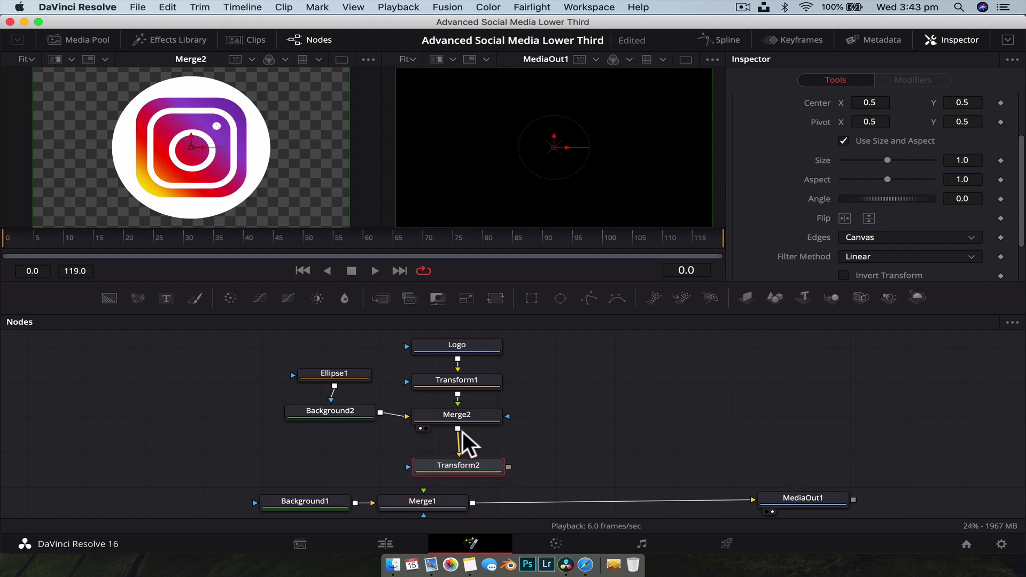
- Show Transform2 in the first viewer, test scaling the logo and ellipse together, and restore its size to 1.0
{"action": "left_click", "coordinate": [470, 381]}
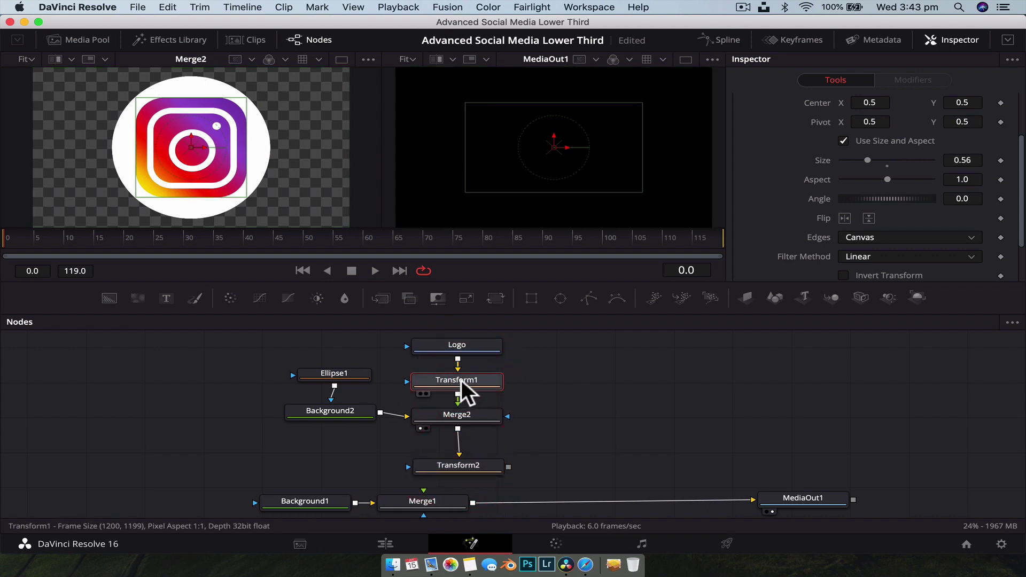
{"action": "left_click", "coordinate": [459, 465]}
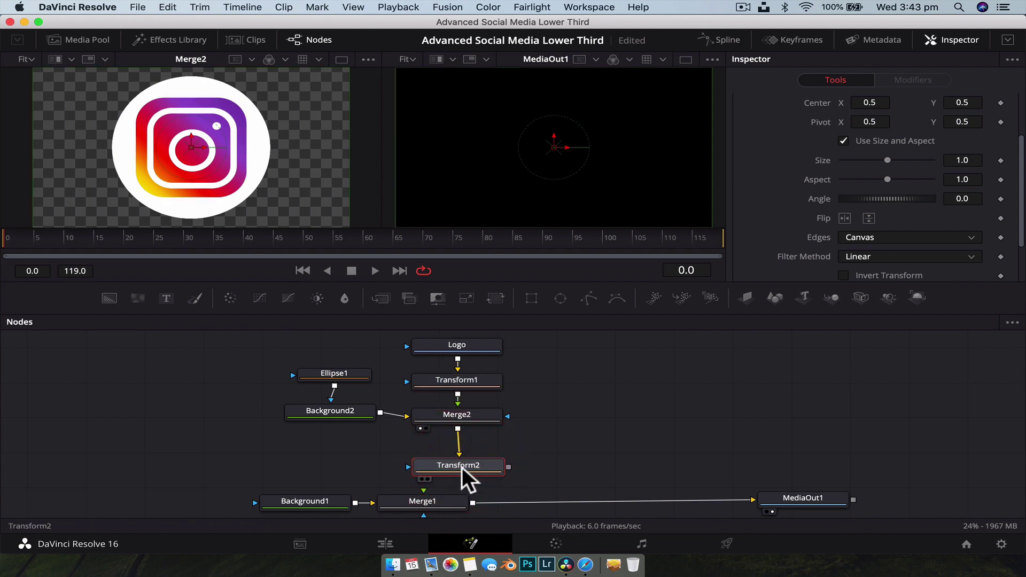
{"action": "left_click_drag", "start_coordinate": [330, 338], "coordinate": [472, 418]}
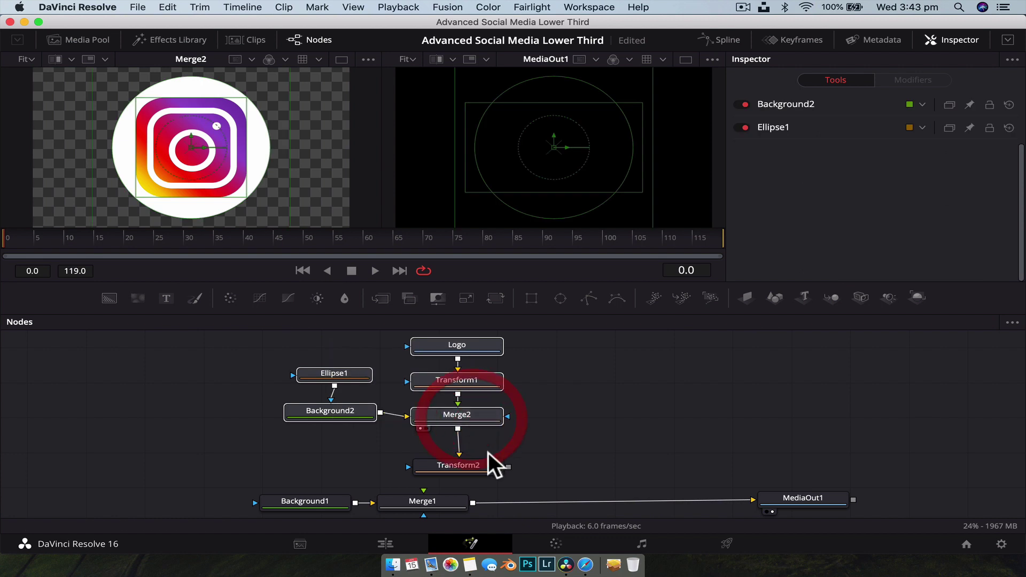
{"action": "left_click", "coordinate": [480, 465]}
{"action": "key", "text": "1"}
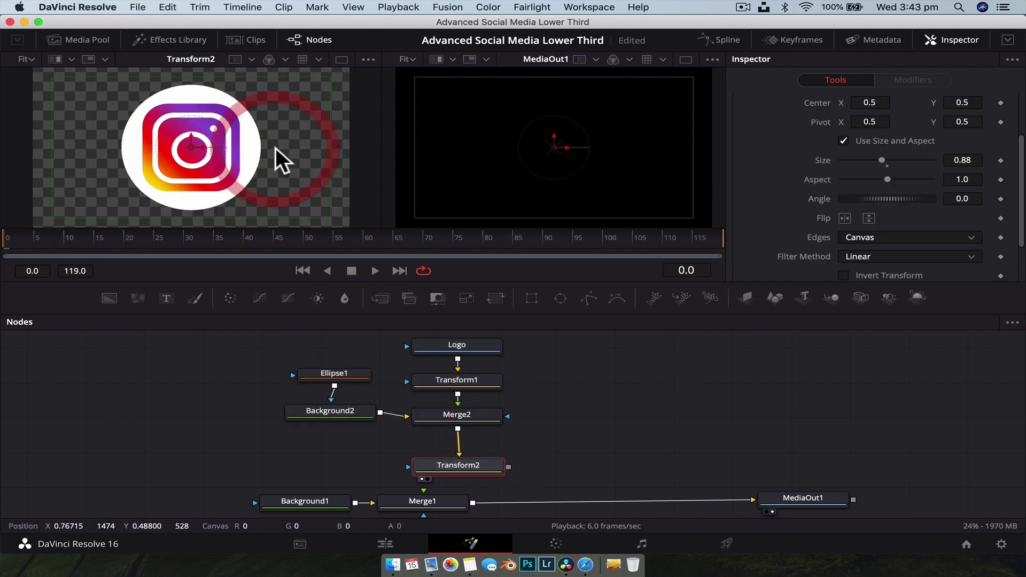
{"action": "mouse_move", "coordinate": [878, 160]}
{"action": "left_mouse_down"}
{"action": "mouse_move", "coordinate": [908, 155]}
{"action": "mouse_move", "coordinate": [865, 163]}
{"action": "mouse_move", "coordinate": [884, 165]}
{"action": "left_mouse_up"}
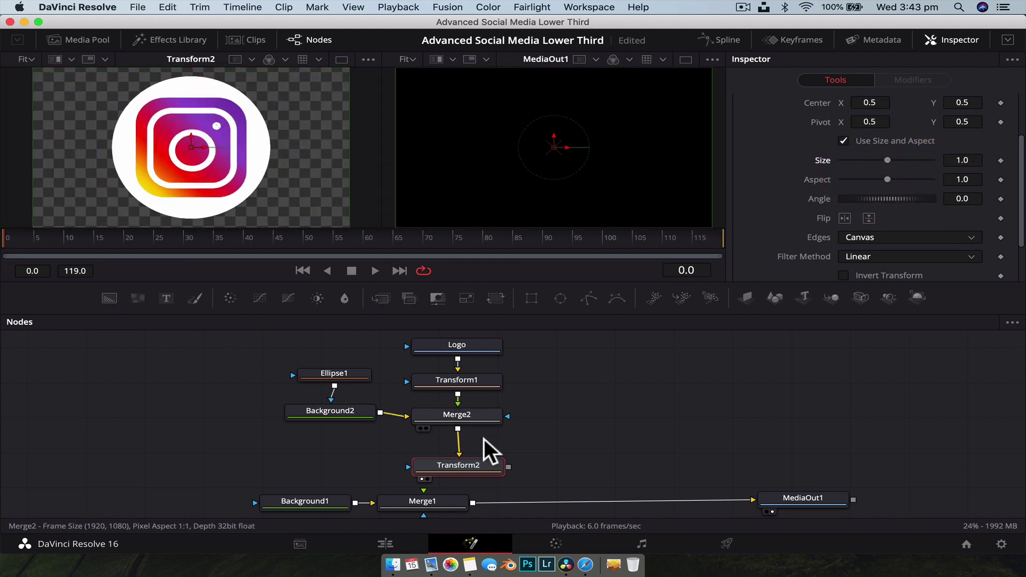
- Connect Transform2 to Merge1's foreground input, tidy the node layout, and save the project
{"action": "left_click_drag", "start_coordinate": [476, 458], "coordinate": [422, 487]}
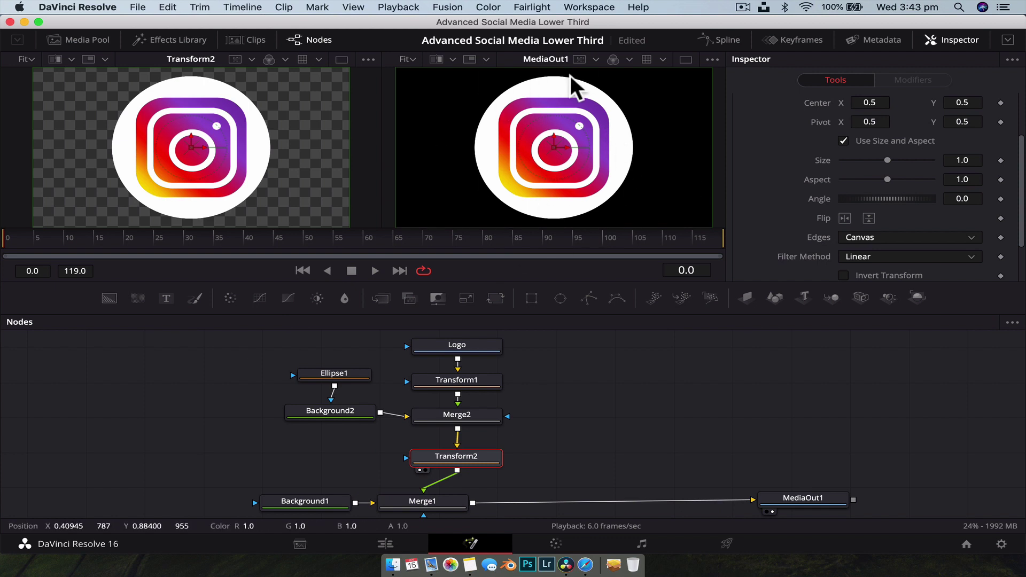
{"action": "left_click_drag", "start_coordinate": [480, 420], "coordinate": [438, 432]}
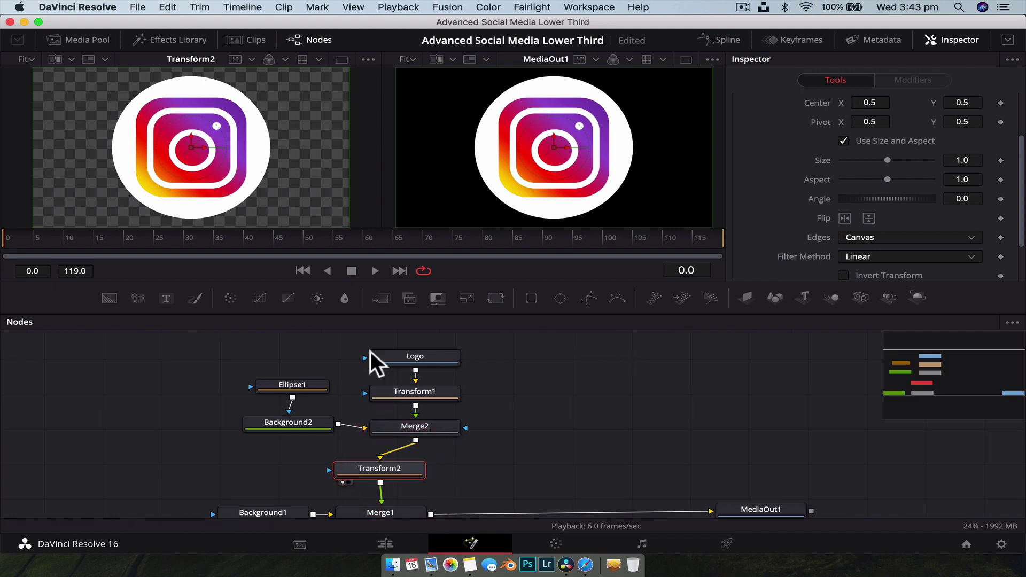
{"action": "key", "text": "super+s"}
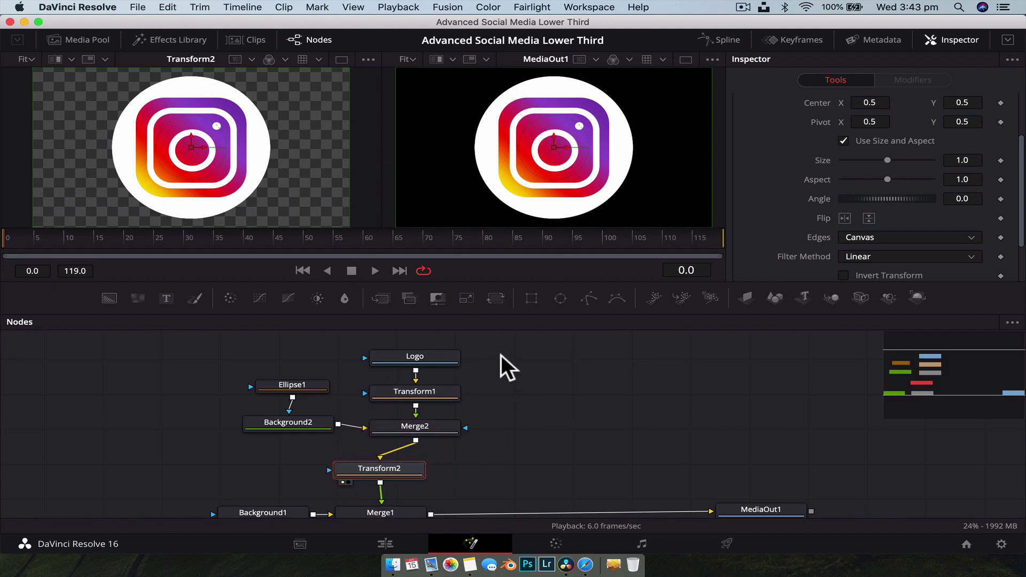
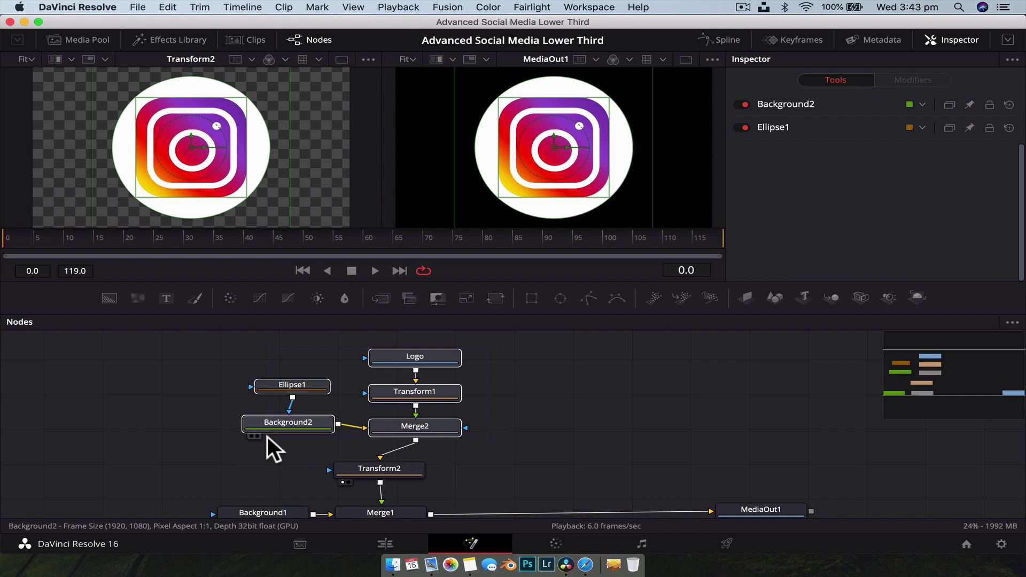
- Group the Logo, Transform1, Merge2, Ellipse1 and Background2 nodes, place the group above Transform2, and rename it LogoGRP
{"action": "key", "text": "super+g"}
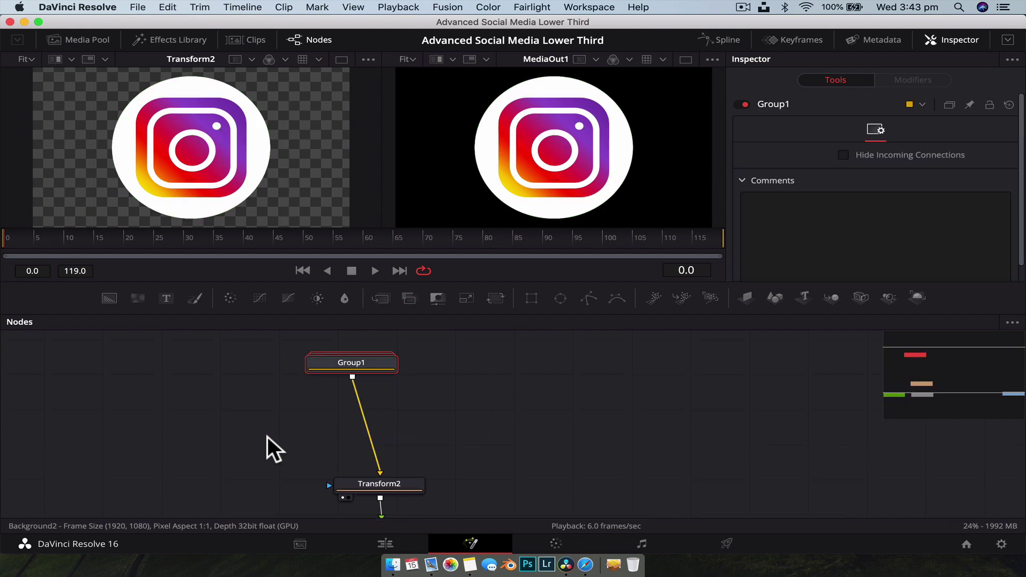
{"action": "left_click_drag", "start_coordinate": [366, 362], "coordinate": [389, 429]}
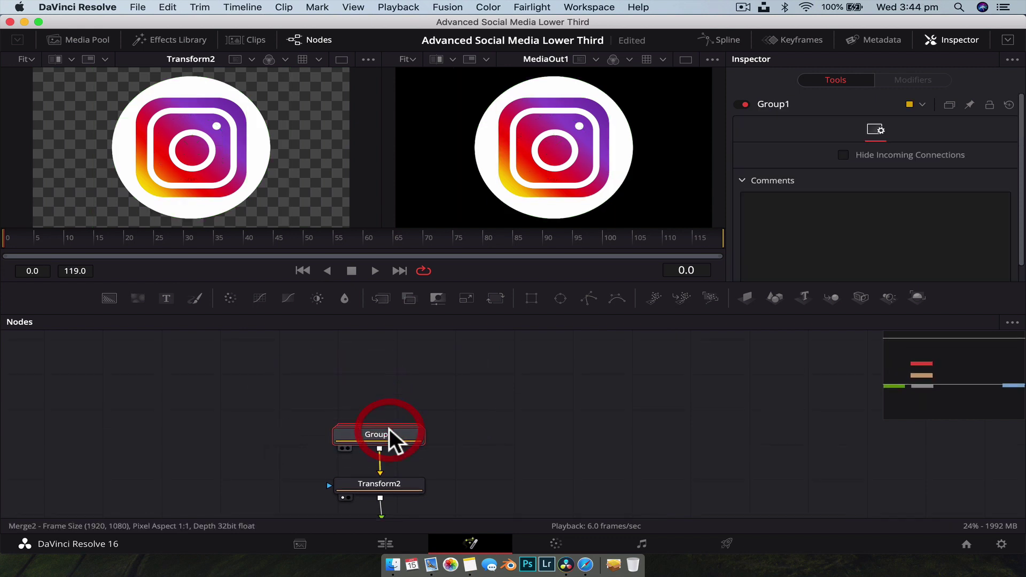
{"action": "key", "text": "F2"}
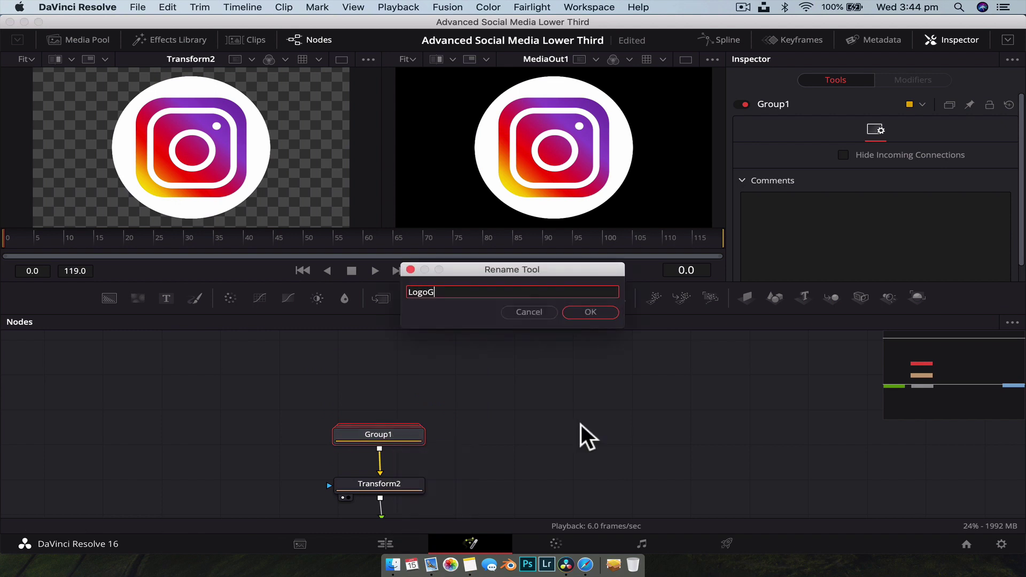
{"action": "key", "text": "Return"}
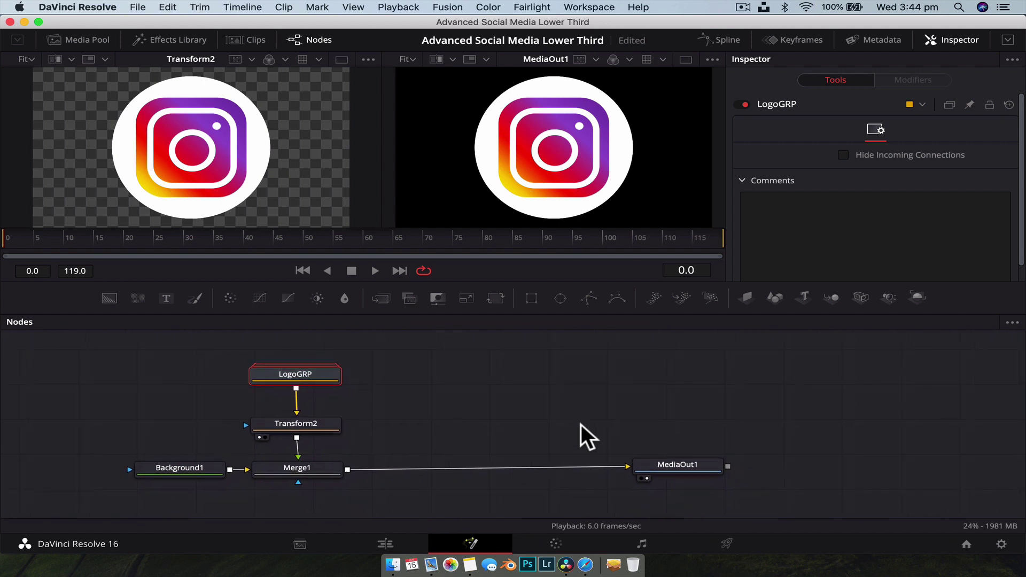
- Expand the LogoGRP group to view the nodes inside it and collapse it again
{"action": "left_click_drag", "start_coordinate": [661, 453], "coordinate": [673, 456]}
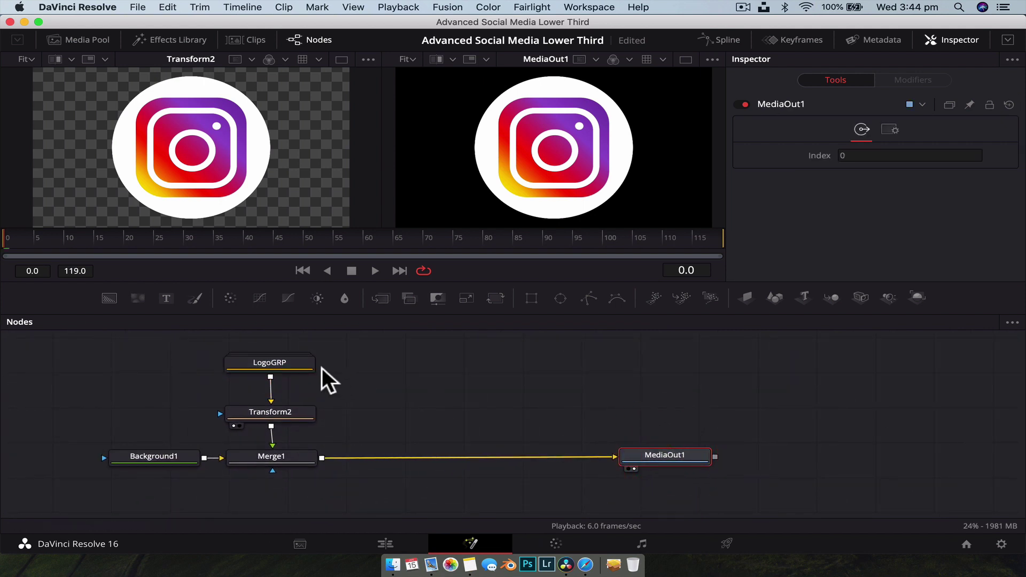
{"action": "double_click", "coordinate": [306, 367]}
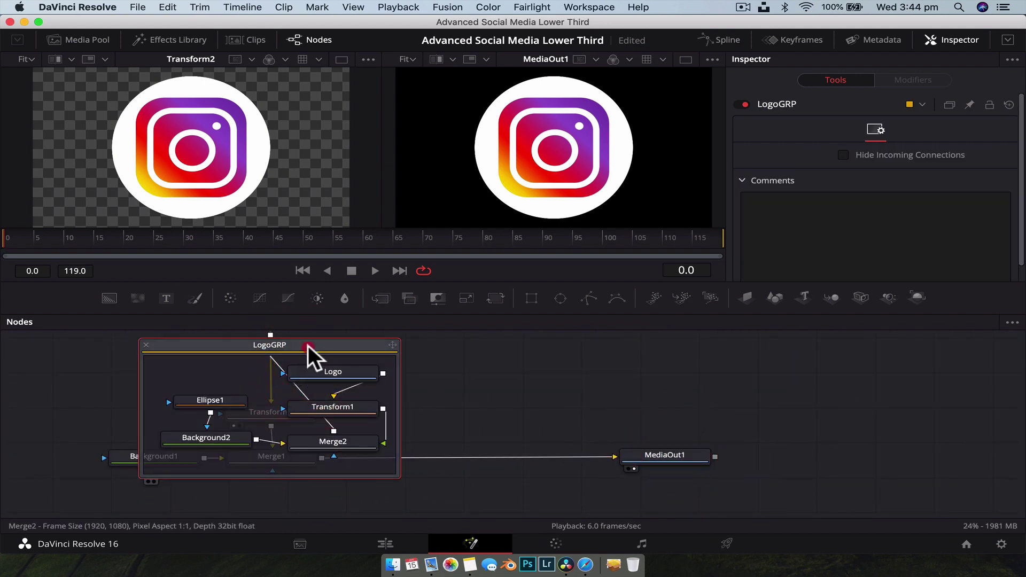
{"action": "left_click", "coordinate": [146, 345]}
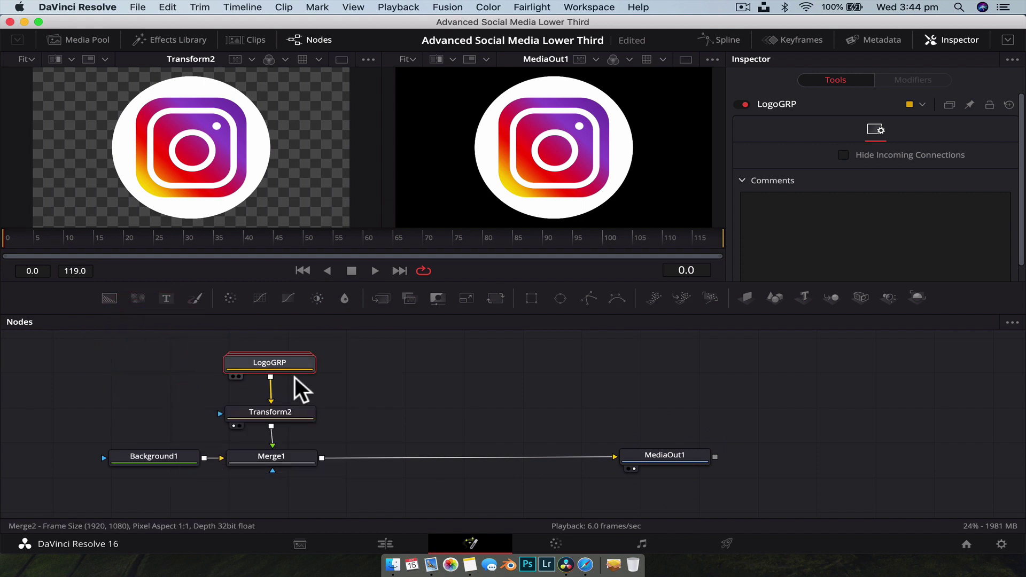
- Set Transform2's size to 0.38 and move the logo to the frame's lower left, center about X 0.199, Y 0.216
{"action": "left_click", "coordinate": [293, 414]}
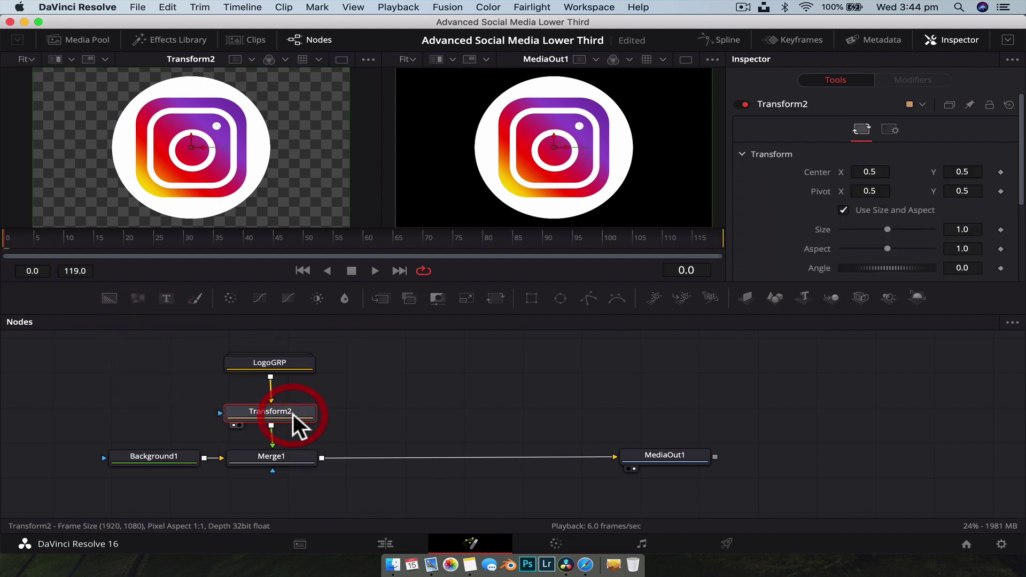
{"action": "left_click_drag", "start_coordinate": [884, 225], "coordinate": [855, 228]}
{"action": "left_click_drag", "start_coordinate": [551, 145], "coordinate": [457, 190]}
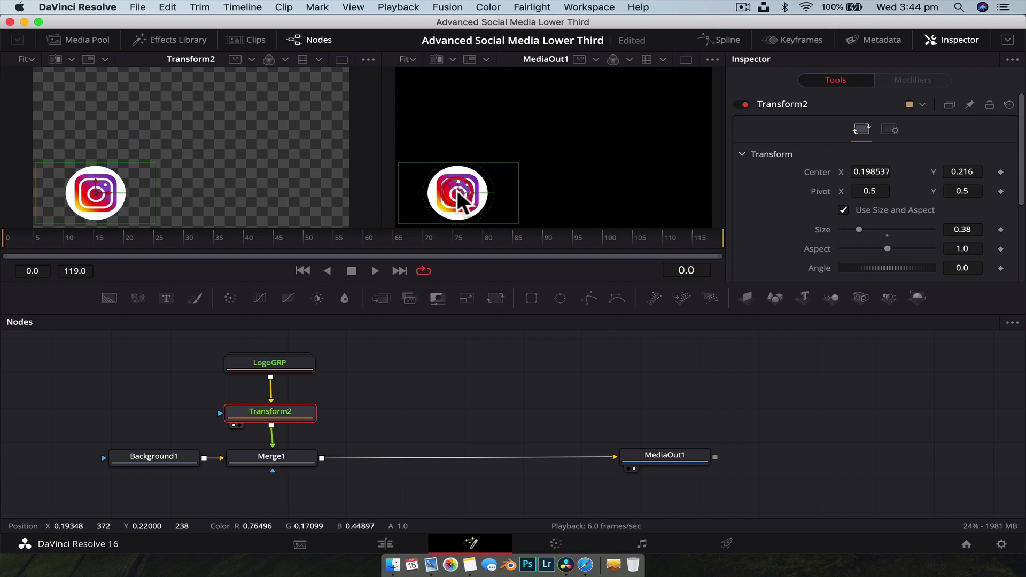
- Set Transform2's size to 0.3 to shrink the logo, and deselect the node
{"action": "left_click_drag", "start_coordinate": [865, 230], "coordinate": [855, 230]}
{"action": "left_click", "coordinate": [418, 396]}
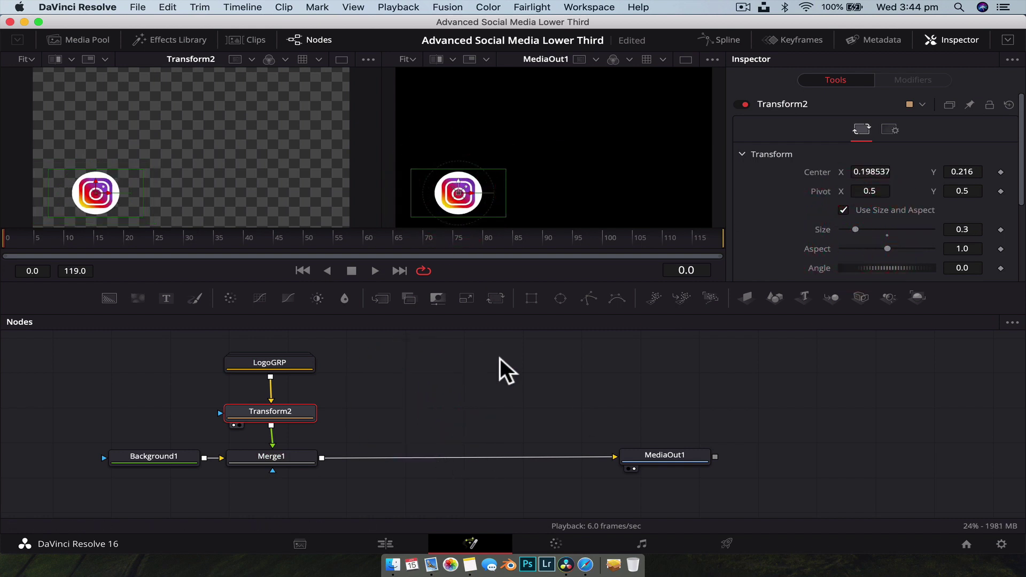
{"action": "left_click", "coordinate": [415, 476]}
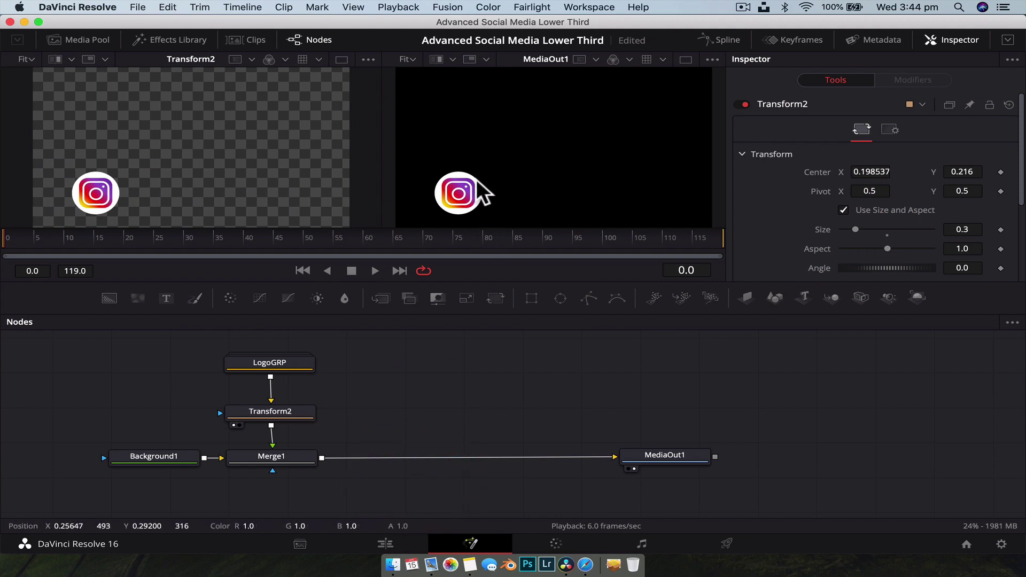
{"action": "left_click", "coordinate": [420, 393]}
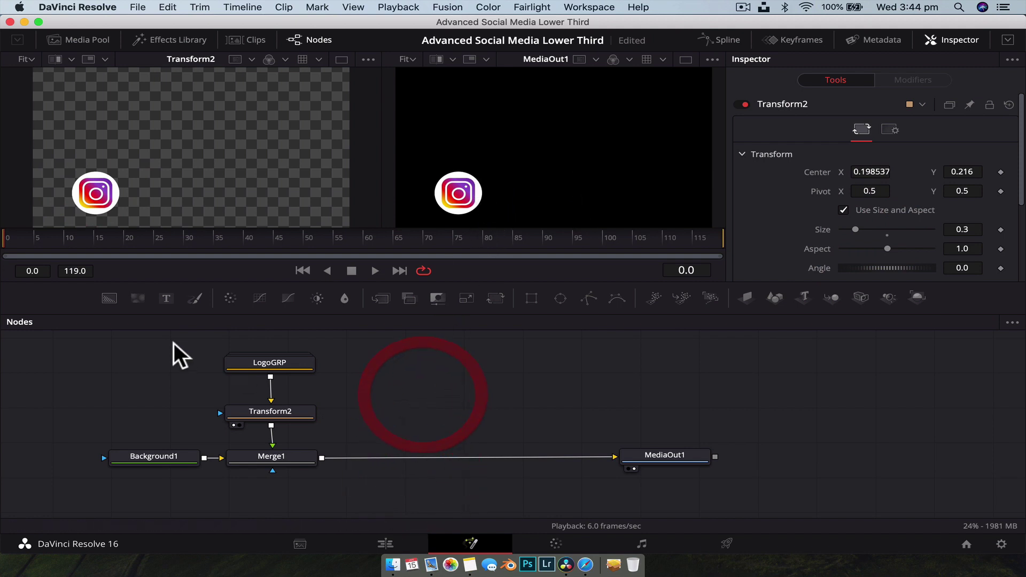
- Add a Background node beside Transform2, show it in the first viewer, and set its color to white
{"action": "left_click_drag", "start_coordinate": [110, 300], "coordinate": [398, 413]}
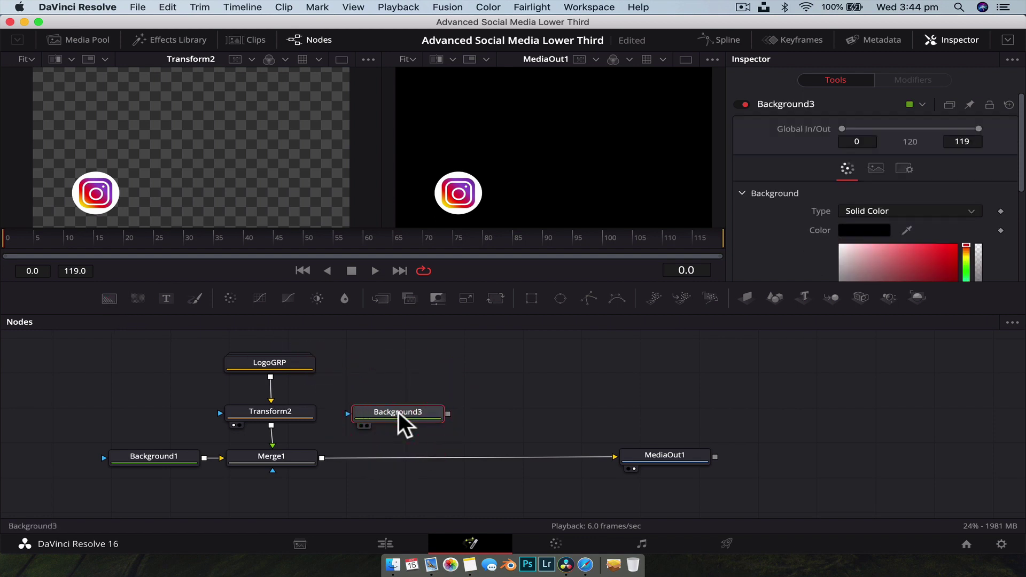
{"action": "key", "text": "1"}
{"action": "left_click_drag", "start_coordinate": [865, 251], "coordinate": [796, 241]}
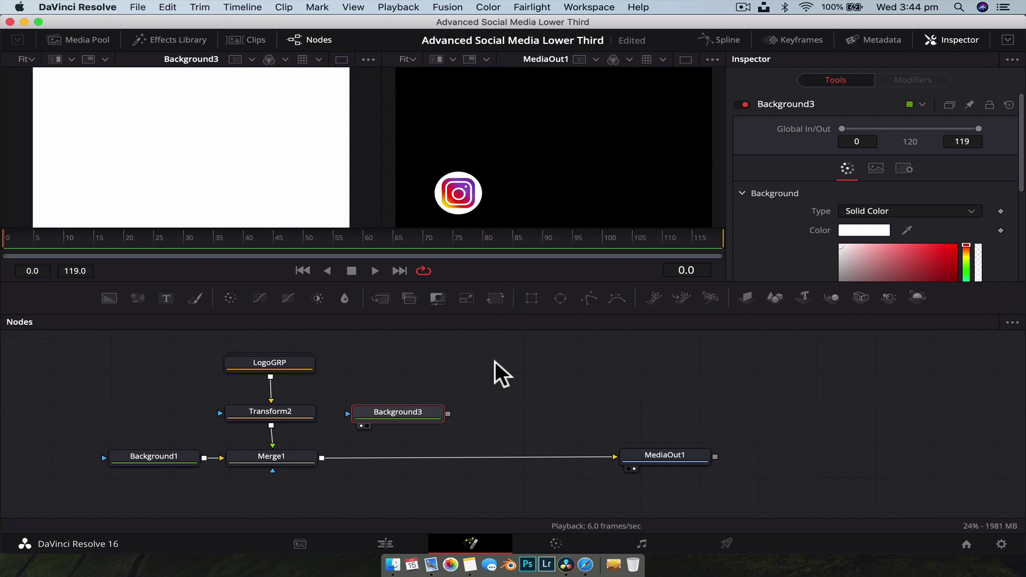
- Mask Background3 with a Rectangle of width 0.37 and height 0.142, centered beside the logo at about X 0.453, Y 0.212
{"action": "left_click", "coordinate": [534, 299]}
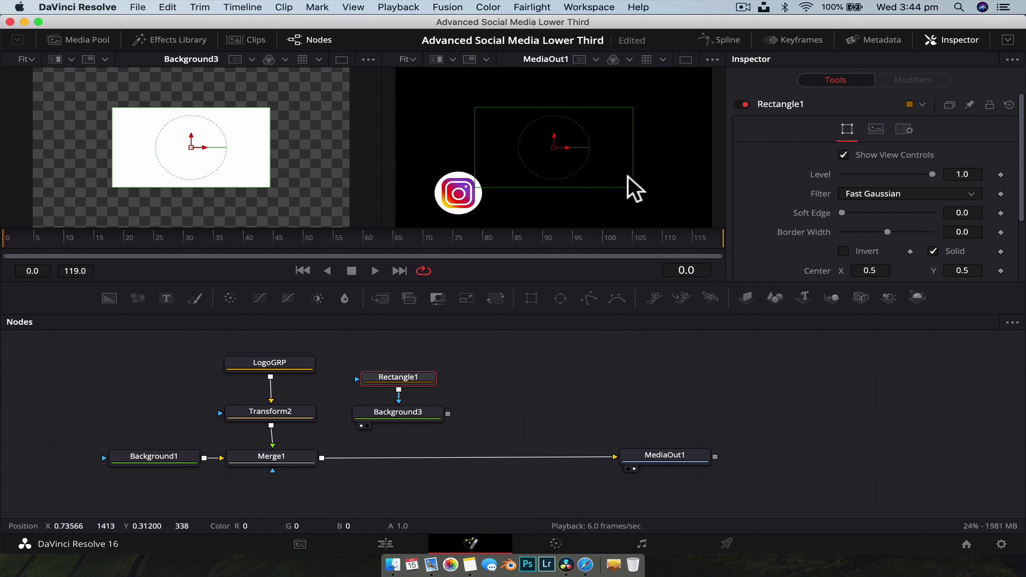
{"action": "scroll", "coordinate": [898, 196], "scroll_direction": "down", "scroll_amount": 3}
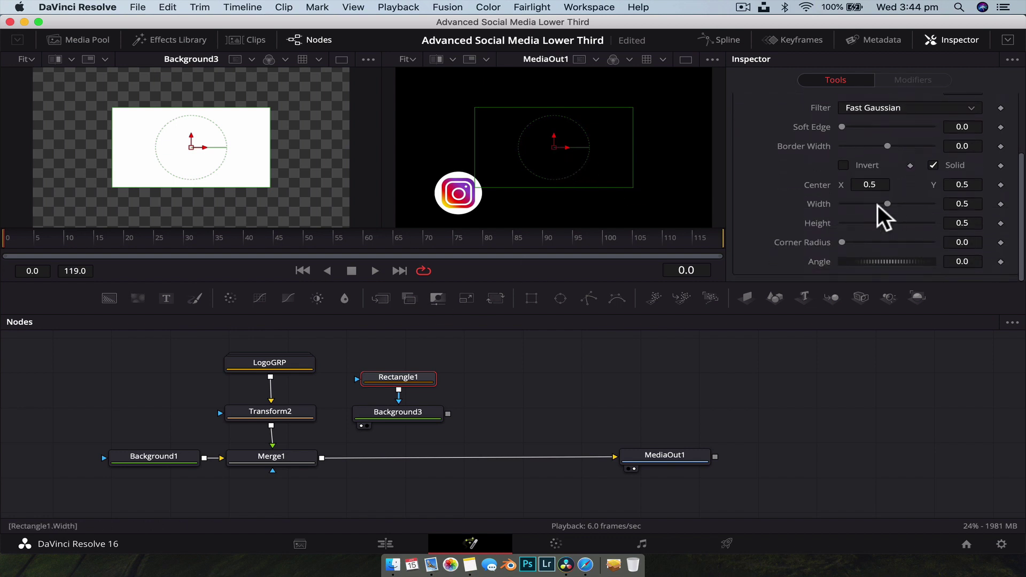
{"action": "mouse_move", "coordinate": [885, 205]}
{"action": "left_mouse_down"}
{"action": "mouse_move", "coordinate": [878, 224]}
{"action": "mouse_move", "coordinate": [853, 224]}
{"action": "mouse_move", "coordinate": [876, 205]}
{"action": "left_mouse_up"}
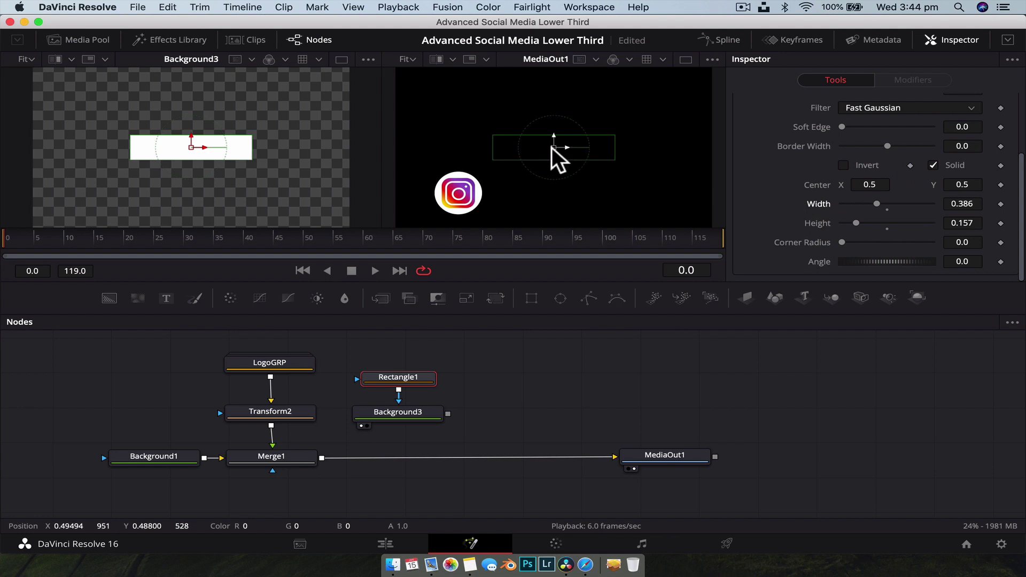
{"action": "left_click_drag", "start_coordinate": [554, 148], "coordinate": [537, 193]}
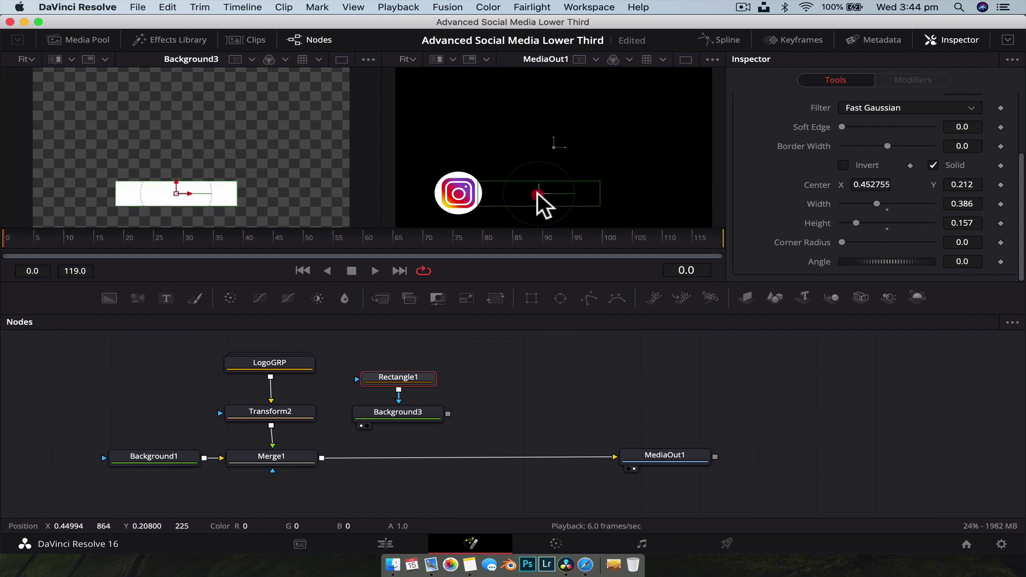
{"action": "left_click_drag", "start_coordinate": [855, 223], "coordinate": [875, 204]}
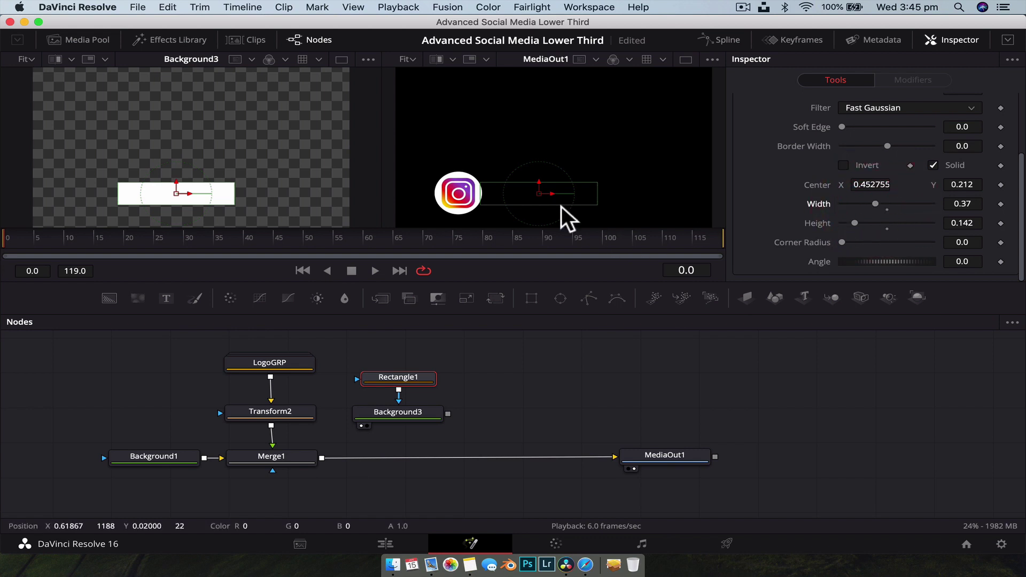
- Round Rectangle1's corners with a corner radius of 0.291 and shift its center to about X 0.439
{"action": "left_click_drag", "start_coordinate": [539, 194], "coordinate": [537, 195]}
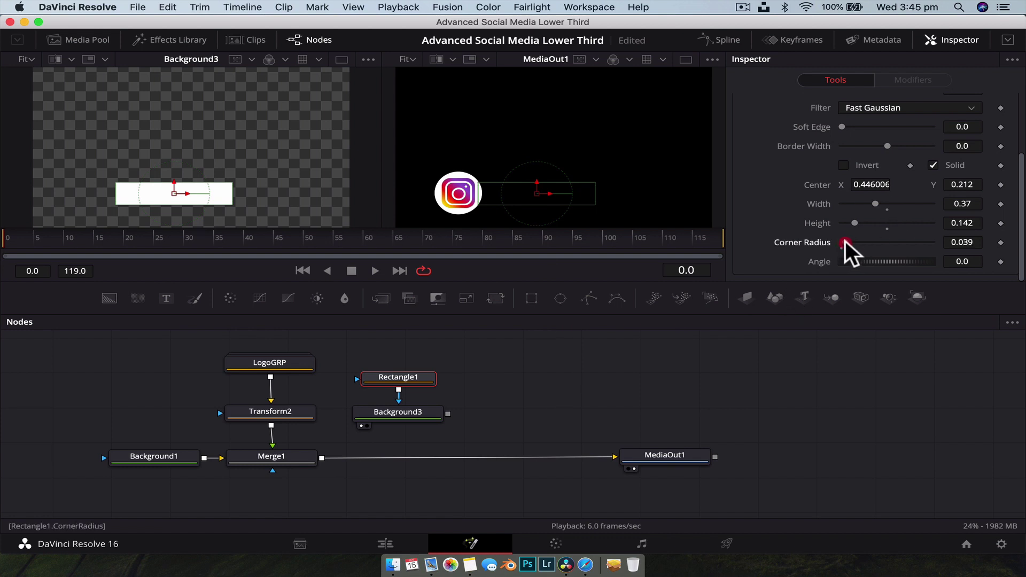
{"action": "left_click_drag", "start_coordinate": [848, 242], "coordinate": [872, 243]}
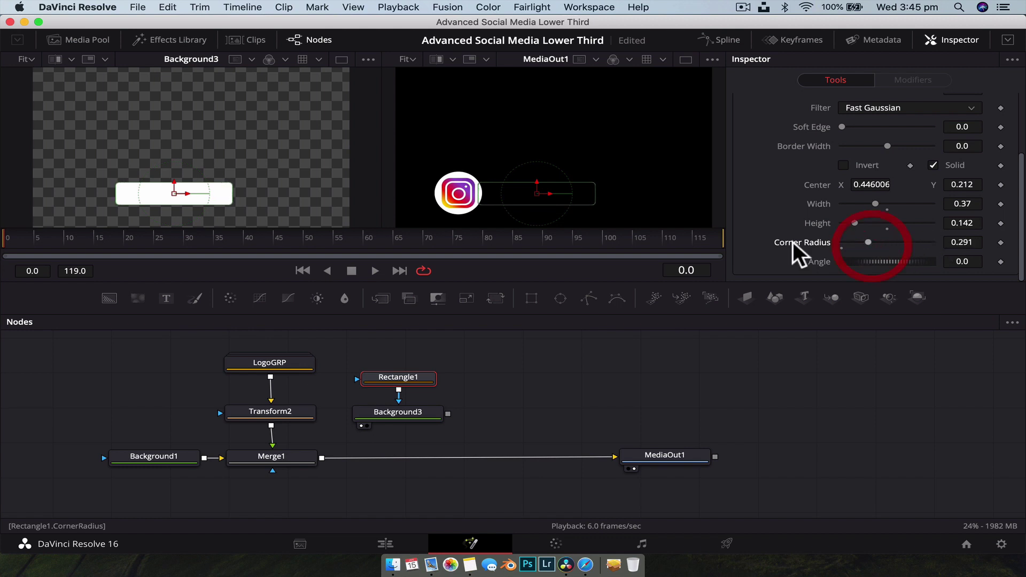
{"action": "left_click_drag", "start_coordinate": [550, 193], "coordinate": [547, 194]}
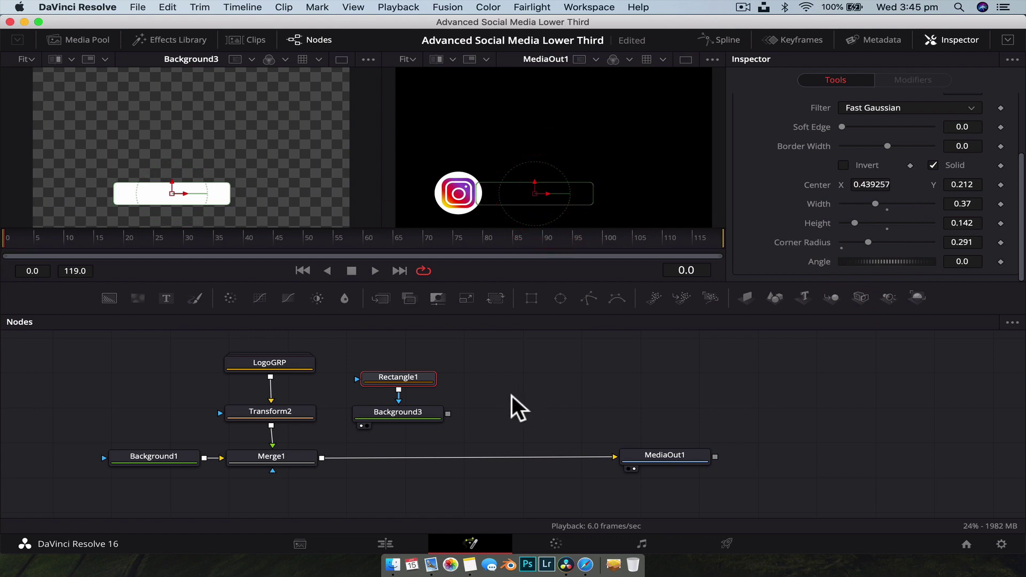
- Merge Background3 over Merge1's output so the white bar feeds into MediaOut1
{"action": "left_click", "coordinate": [494, 381]}
{"action": "left_click_drag", "start_coordinate": [447, 414], "coordinate": [320, 468]}
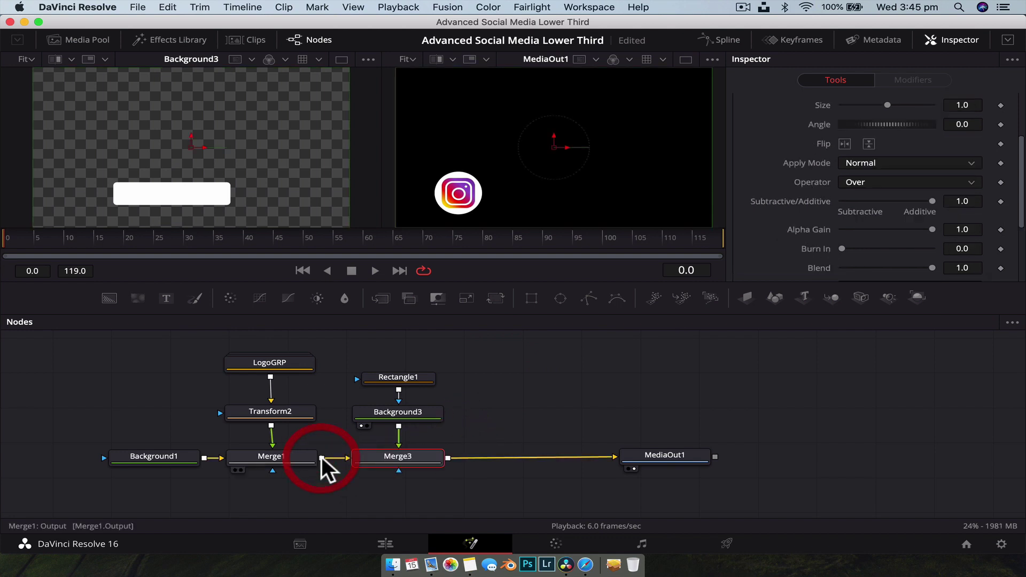
{"action": "left_click", "coordinate": [511, 388]}
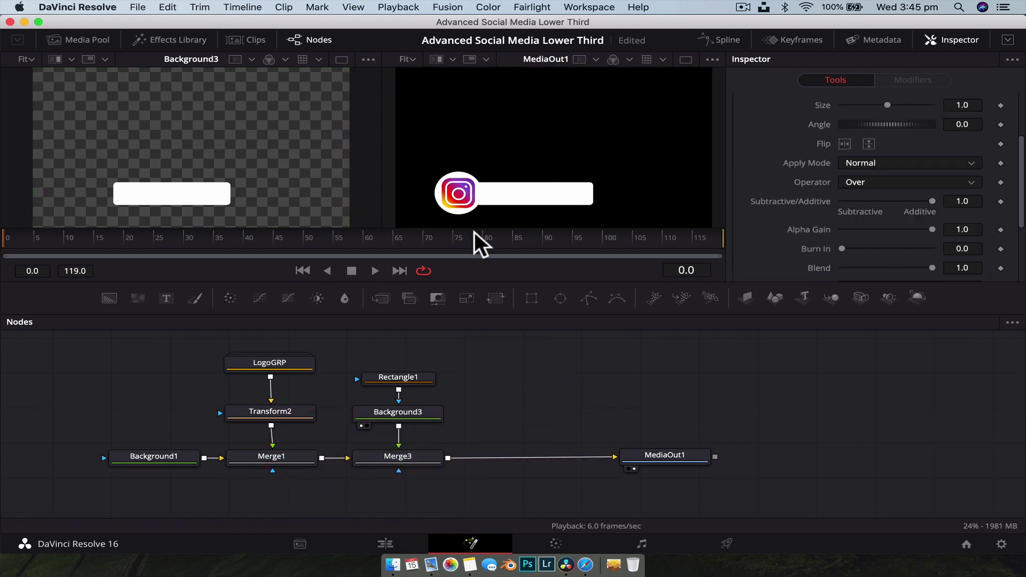
- Fine-tune Rectangle1's horizontal position at about X 0.44 against the logo circle, and deselect the nodes
{"action": "left_click", "coordinate": [415, 378]}
{"action": "left_click_drag", "start_coordinate": [550, 201], "coordinate": [551, 200]}
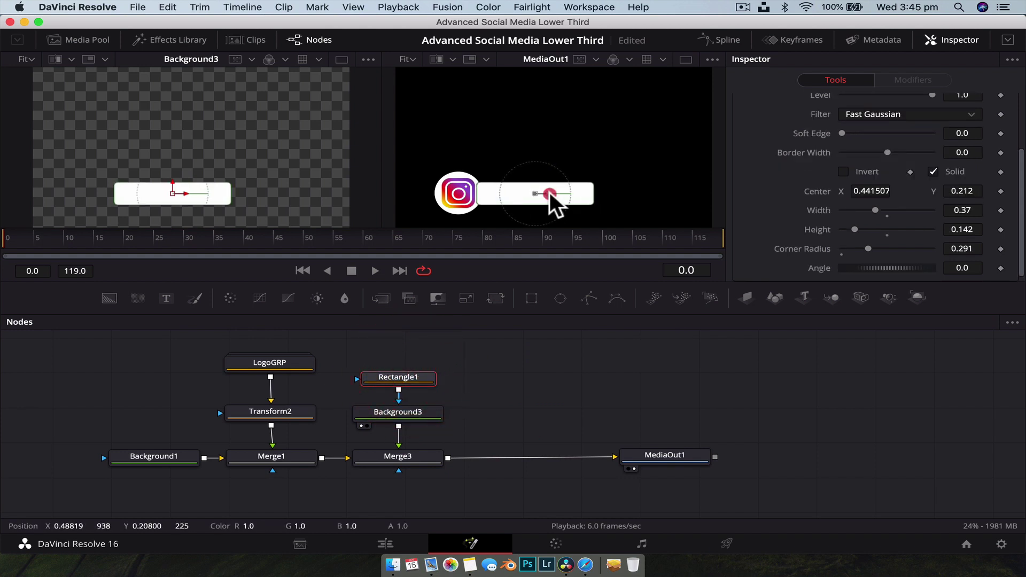
{"action": "left_click", "coordinate": [648, 461]}
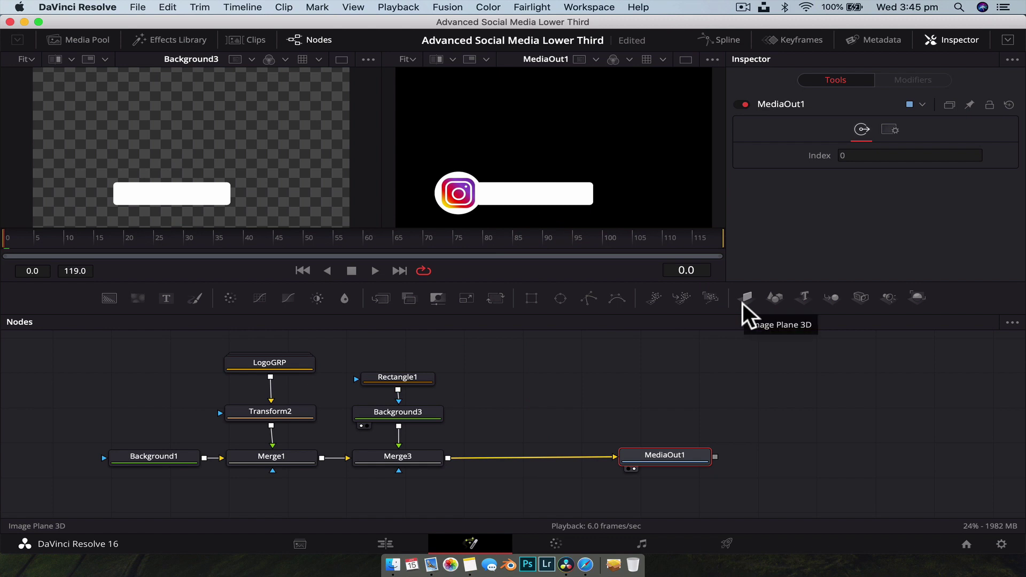
{"action": "left_click", "coordinate": [643, 431]}
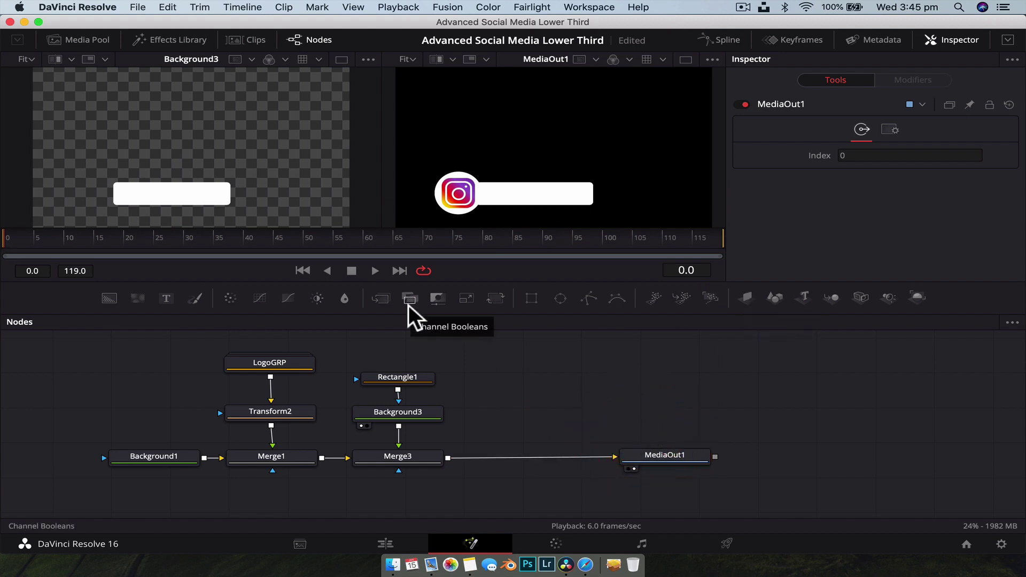
{"action": "left_click_drag", "start_coordinate": [166, 299], "coordinate": [452, 449]}
{"action": "left_click_drag", "start_coordinate": [504, 382], "coordinate": [515, 395]}
{"action": "left_click", "coordinate": [859, 216]}
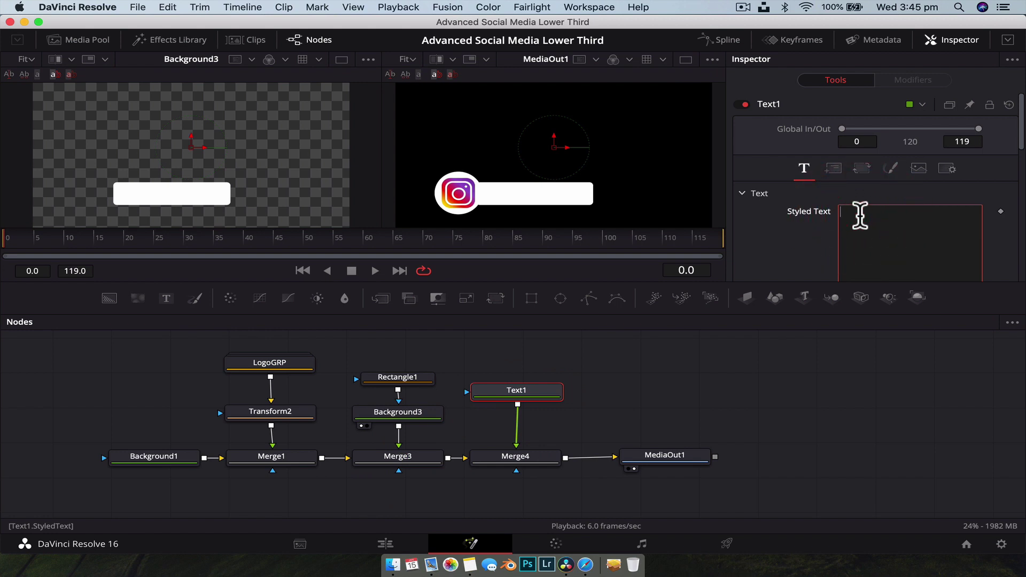
{"action": "type", "text": "@ThatModernDude"}
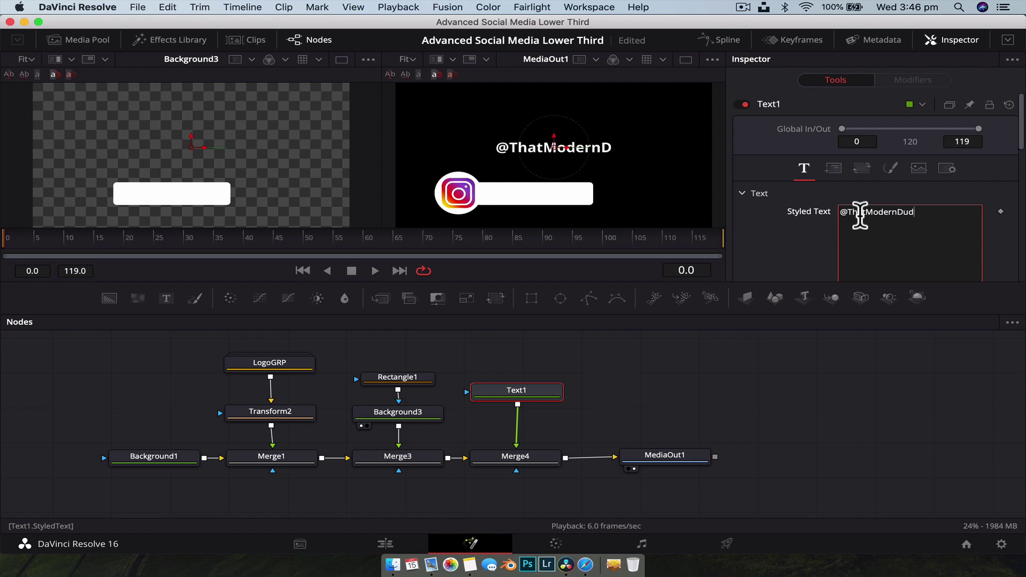
- Change the color of the Text1 lettering from white to a very dark gray
{"action": "scroll", "coordinate": [550, 159], "scroll_direction": "down", "scroll_amount": 1}
{"action": "scroll", "coordinate": [550, 159], "scroll_direction": "right", "scroll_amount": 2}
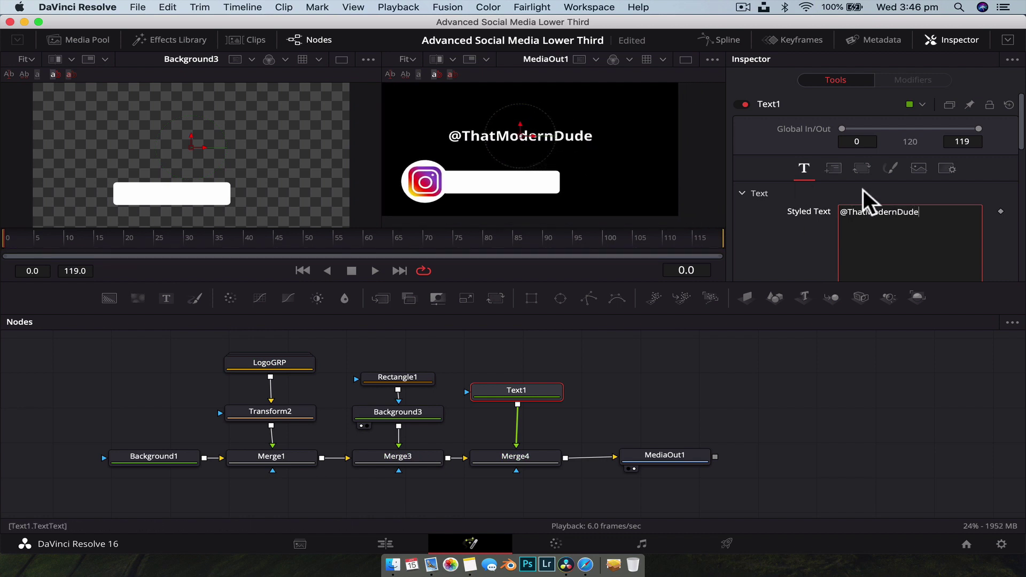
{"action": "scroll", "coordinate": [865, 201], "scroll_direction": "down", "scroll_amount": 5}
{"action": "left_click", "coordinate": [854, 139]}
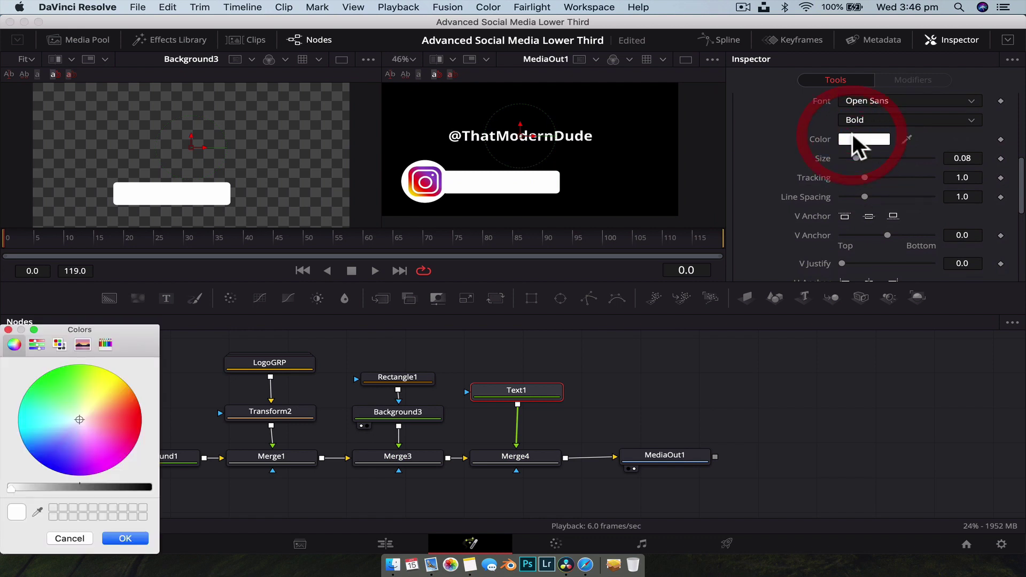
{"action": "left_click", "coordinate": [111, 485]}
{"action": "mouse_move", "coordinate": [117, 483]}
{"action": "left_mouse_down"}
{"action": "mouse_move", "coordinate": [162, 487]}
{"action": "mouse_move", "coordinate": [128, 489]}
{"action": "left_mouse_up"}
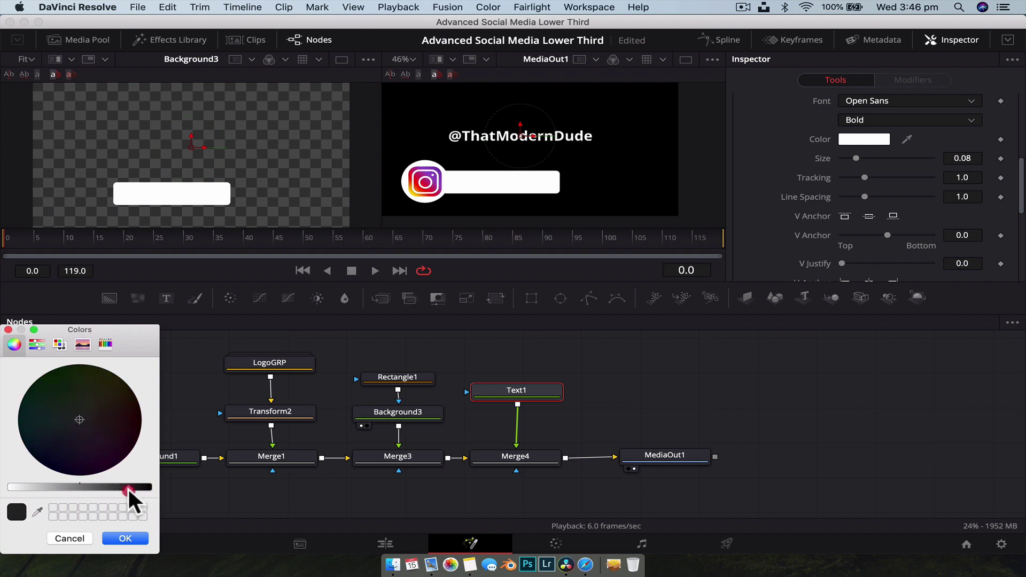
{"action": "left_click", "coordinate": [125, 538]}
- Move the handle text onto the white bar and set its size to 0.063 and tracking to 0.976
{"action": "left_click", "coordinate": [519, 169]}
{"action": "left_click_drag", "start_coordinate": [518, 169], "coordinate": [503, 193]}
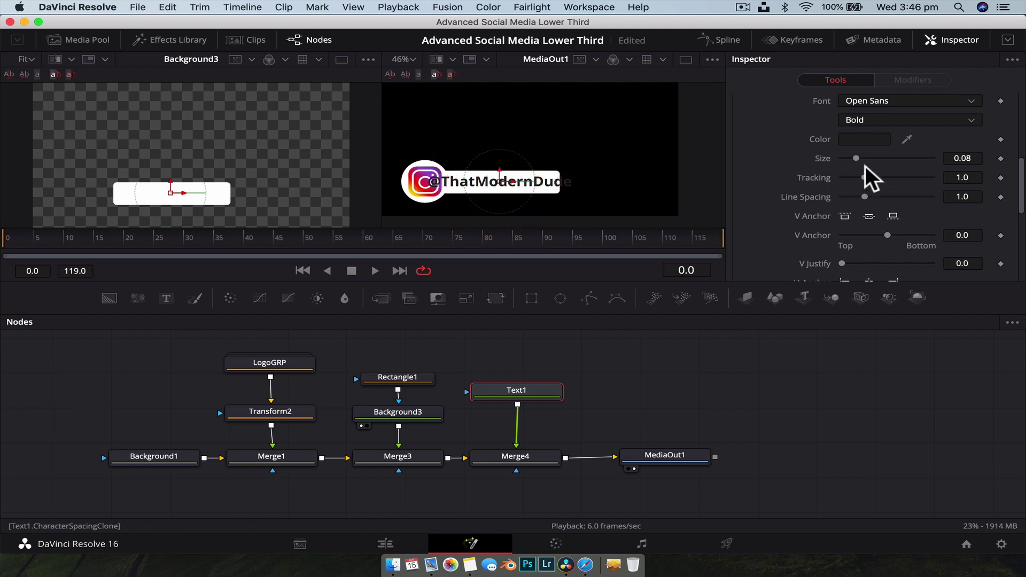
{"action": "left_click_drag", "start_coordinate": [855, 157], "coordinate": [853, 157]}
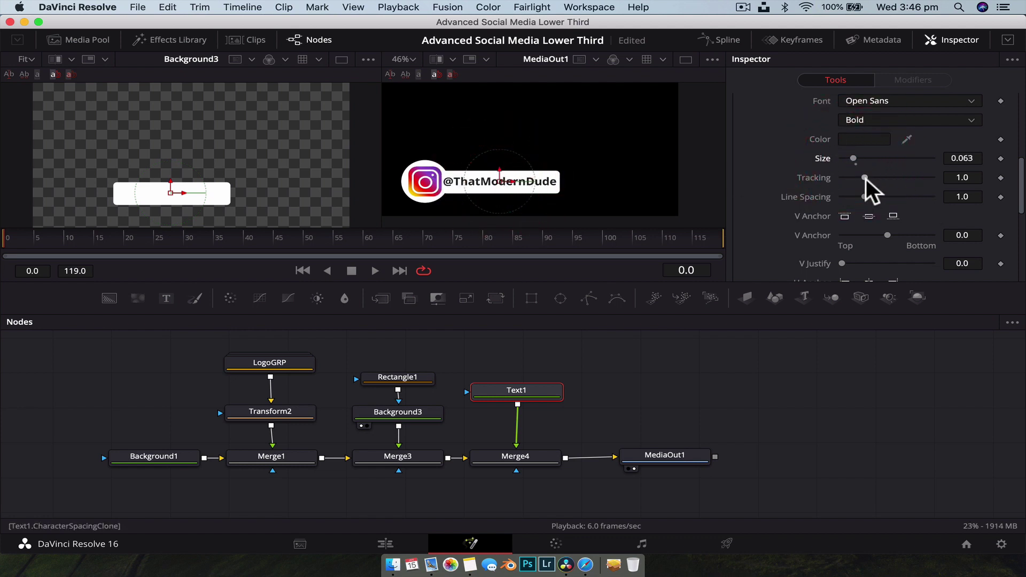
{"action": "left_click_drag", "start_coordinate": [865, 178], "coordinate": [864, 178]}
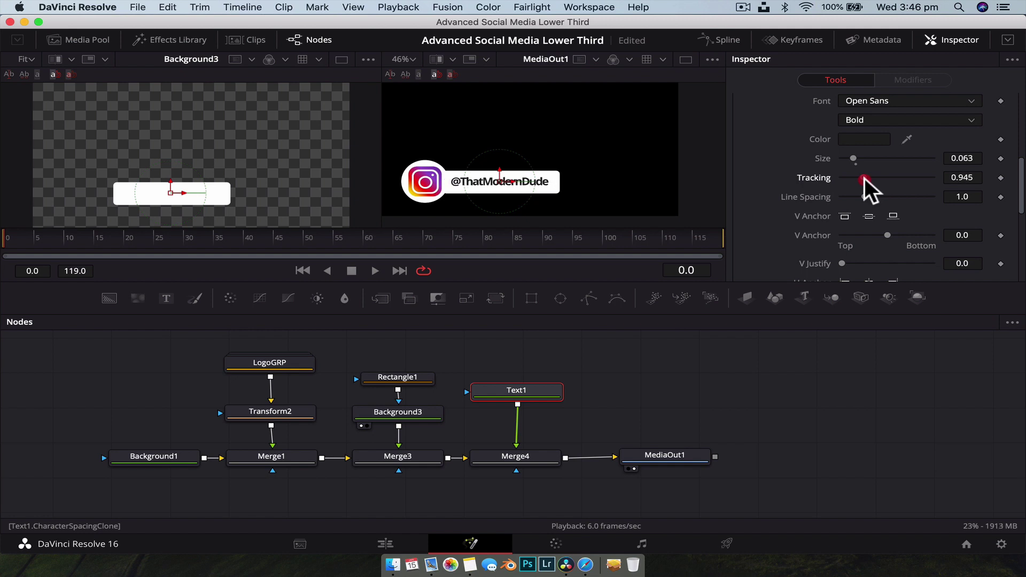
{"action": "left_click_drag", "start_coordinate": [864, 178], "coordinate": [864, 178]}
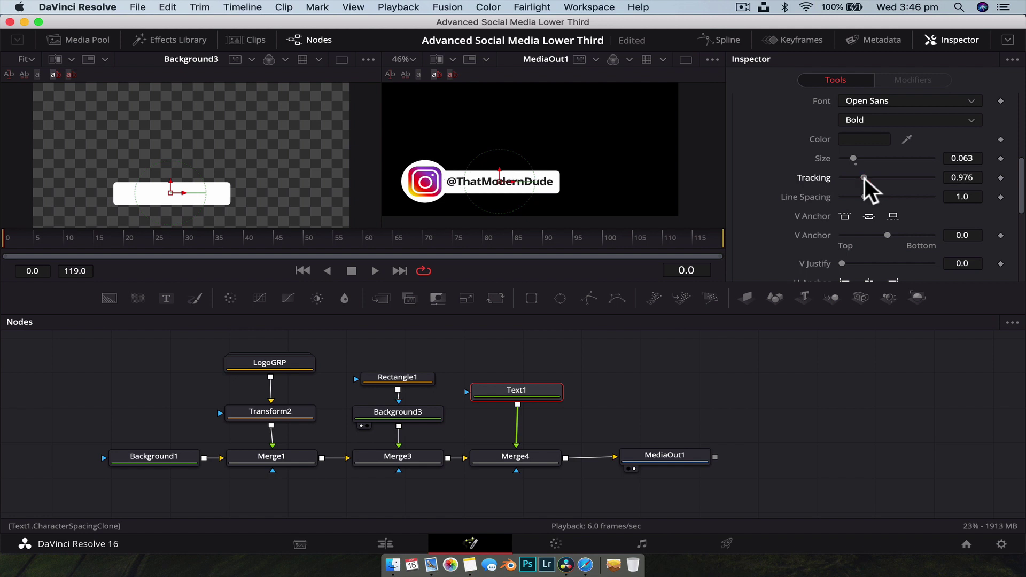
{"action": "left_click", "coordinate": [515, 187]}
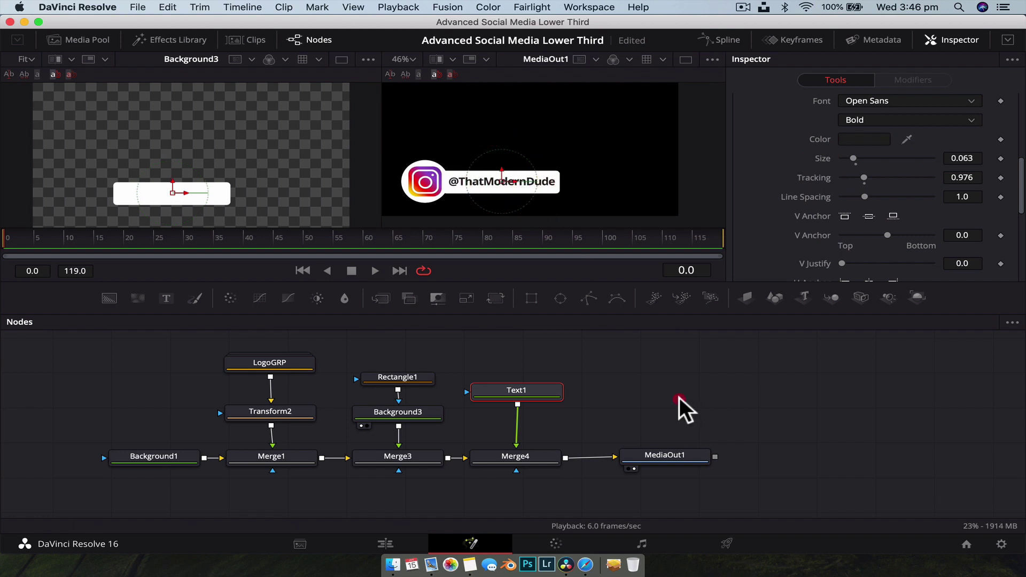
- Select MediaOut1, show it alone in a single viewer, and slightly enlarge the node area
{"action": "left_click", "coordinate": [681, 458]}
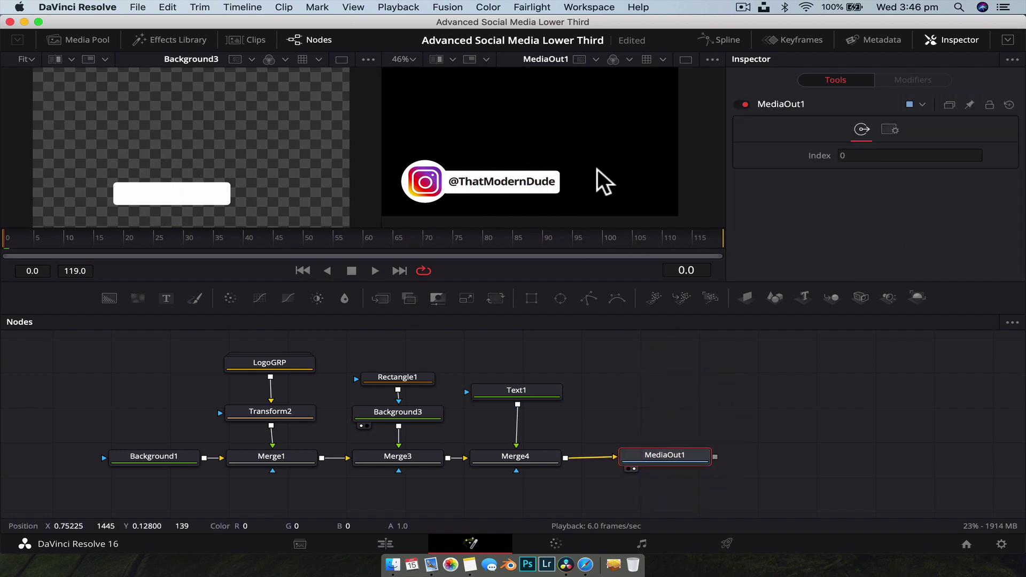
{"action": "left_click", "coordinate": [687, 59]}
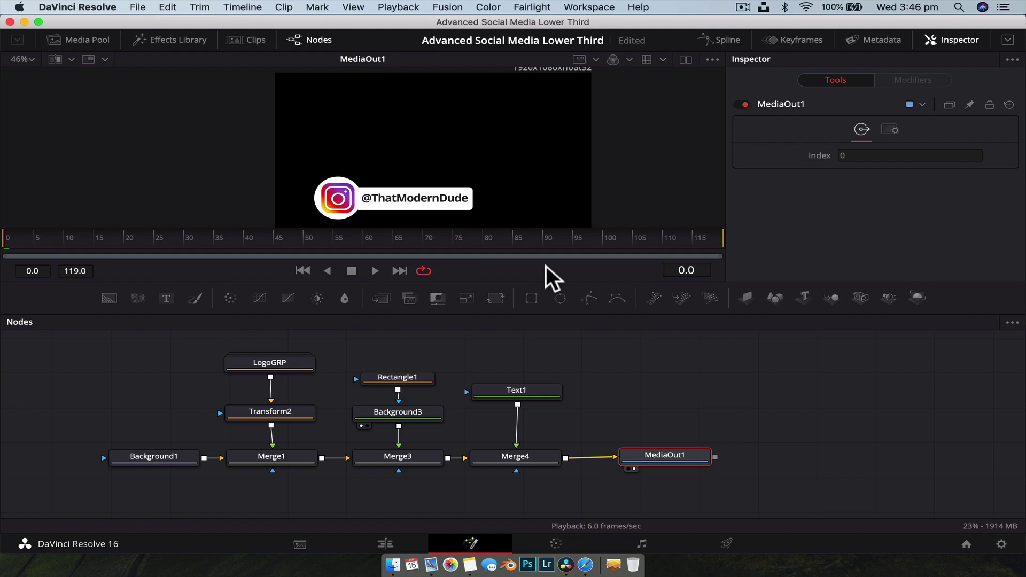
{"action": "left_click_drag", "start_coordinate": [538, 277], "coordinate": [538, 270]}
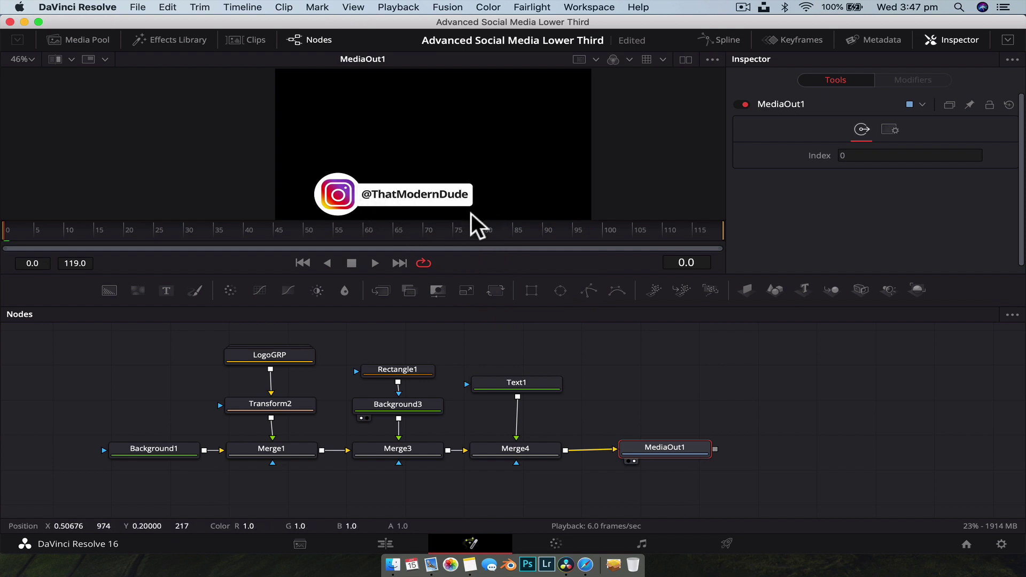
- Add an unconnected Rectangle mask below Merge3 and move it over the frame's left edge, center about X 0.011, Y 0.272
{"action": "left_click_drag", "start_coordinate": [531, 290], "coordinate": [396, 499]}
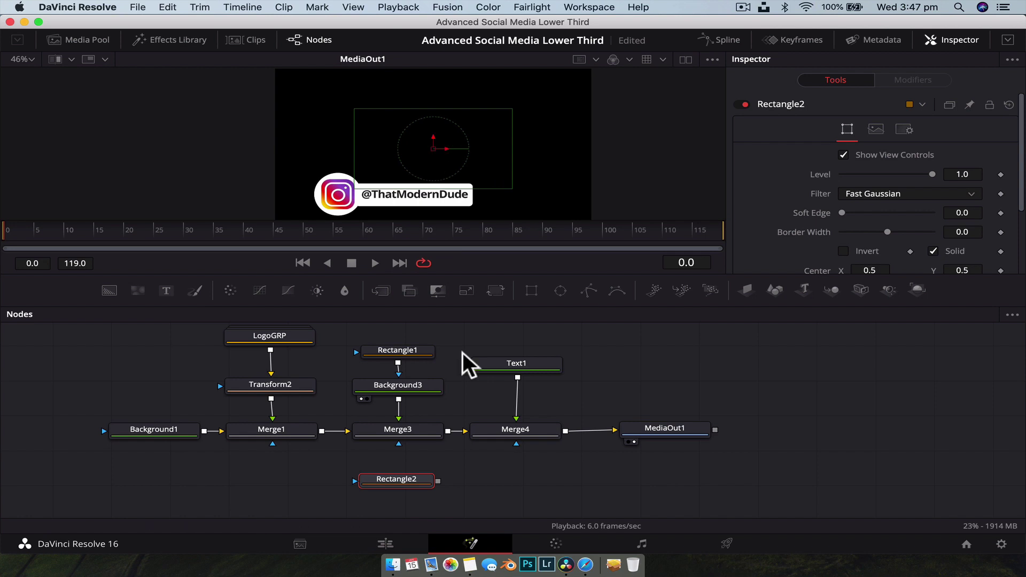
{"action": "left_click_drag", "start_coordinate": [434, 149], "coordinate": [276, 186]}
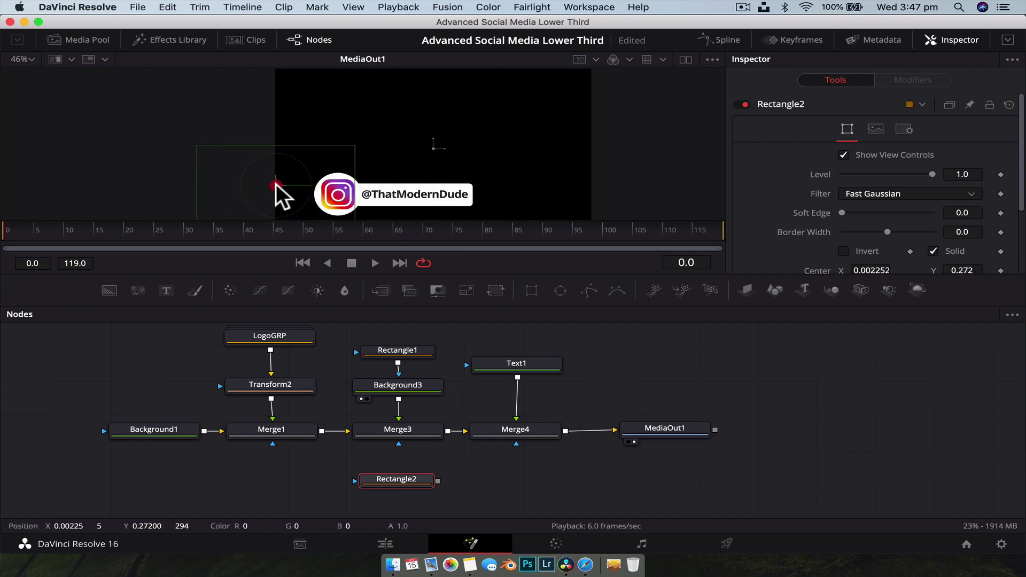
{"action": "scroll", "coordinate": [483, 158], "scroll_direction": "down", "scroll_amount": 2}
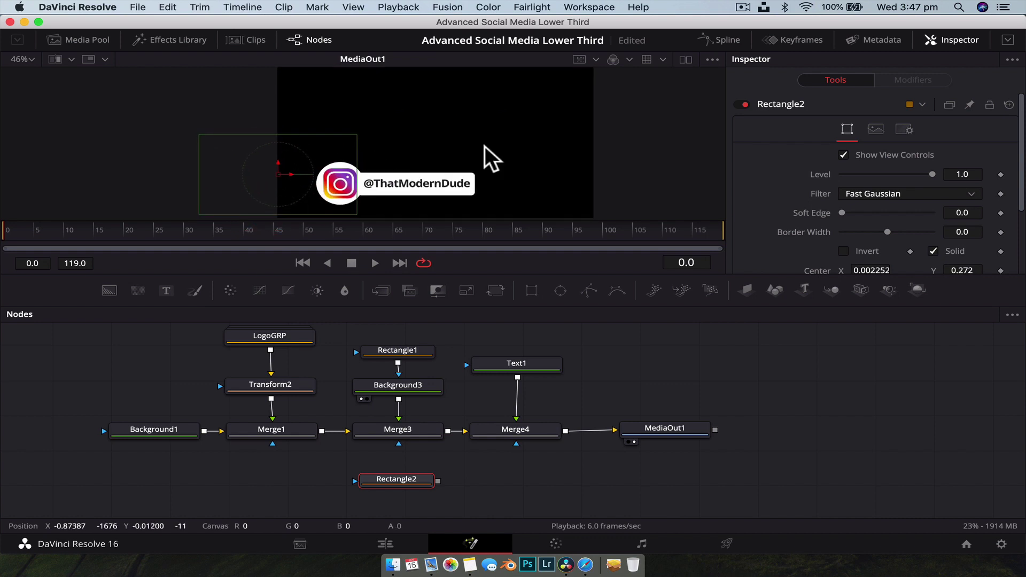
{"action": "left_click_drag", "start_coordinate": [298, 172], "coordinate": [295, 195]}
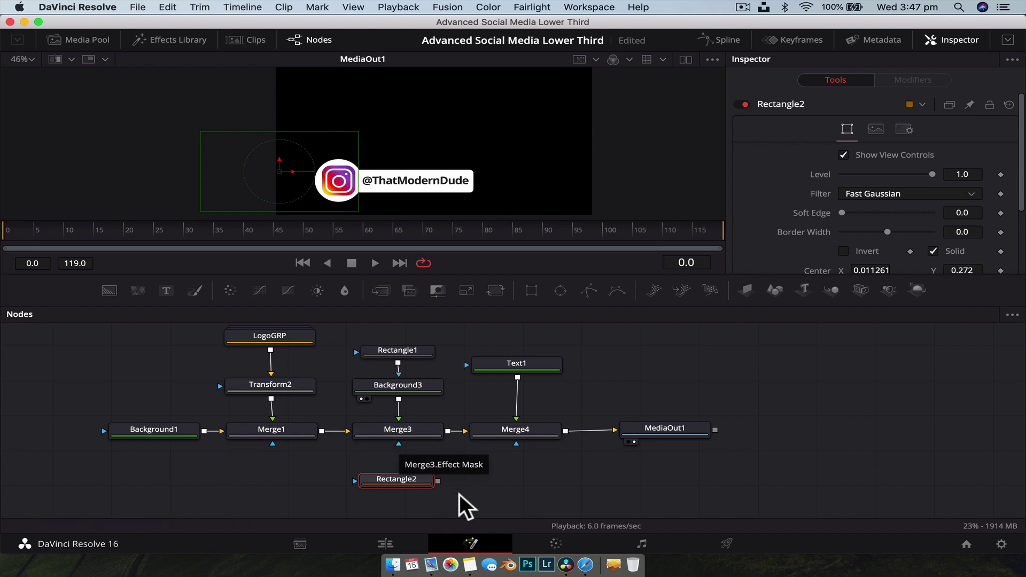
- Connect Rectangle2 to Merge3's effect mask and move the mask horizontally to hide the white bar, center X about 0.007
{"action": "left_click", "coordinate": [438, 463]}
{"action": "left_click_drag", "start_coordinate": [438, 463], "coordinate": [400, 445]}
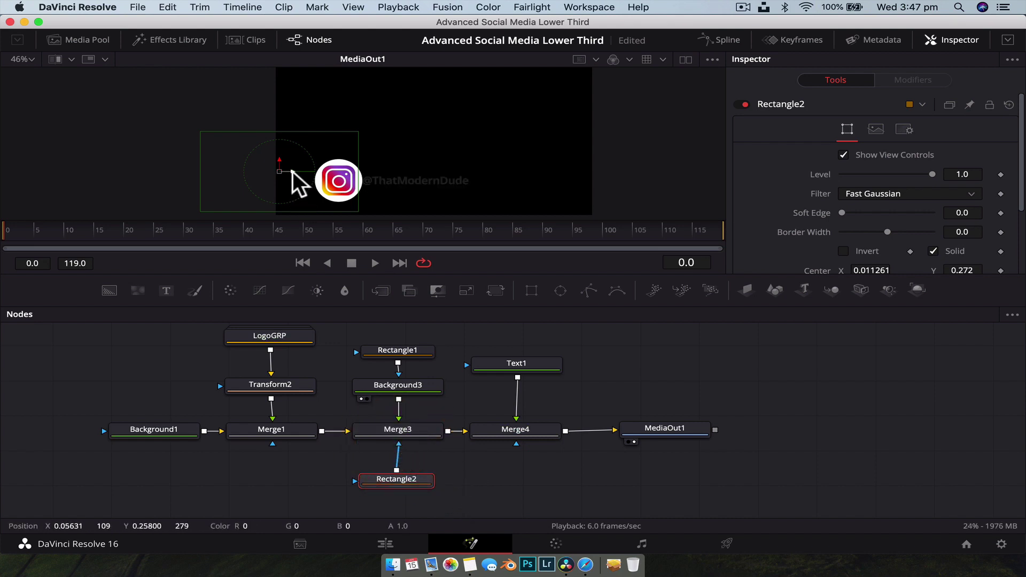
{"action": "mouse_move", "coordinate": [291, 171]}
{"action": "left_mouse_down"}
{"action": "mouse_move", "coordinate": [454, 172]}
{"action": "mouse_move", "coordinate": [276, 167]}
{"action": "mouse_move", "coordinate": [390, 165]}
{"action": "mouse_move", "coordinate": [476, 144]}
{"action": "mouse_move", "coordinate": [310, 172]}
{"action": "left_mouse_up"}
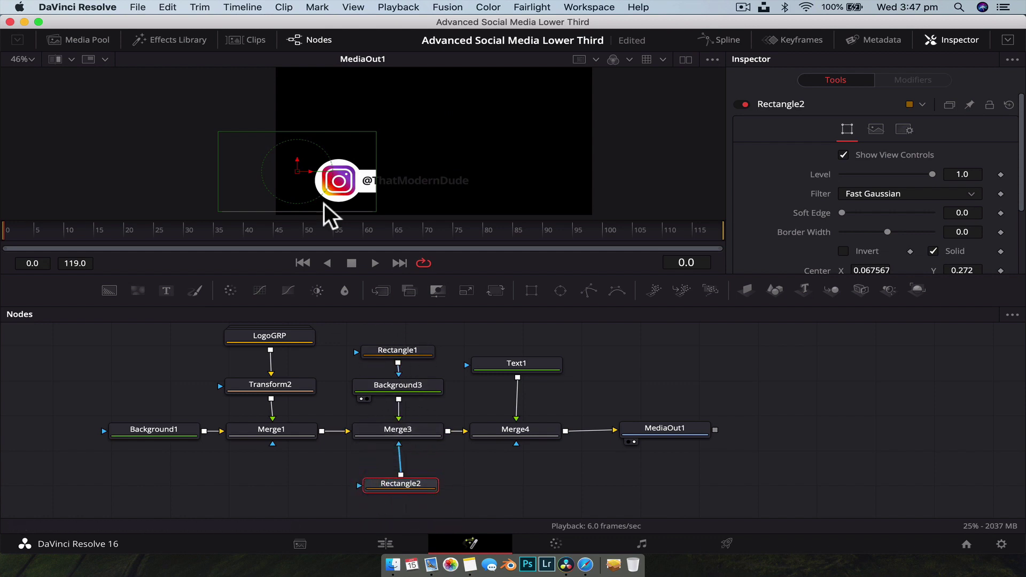
{"action": "left_click_drag", "start_coordinate": [308, 172], "coordinate": [290, 273]}
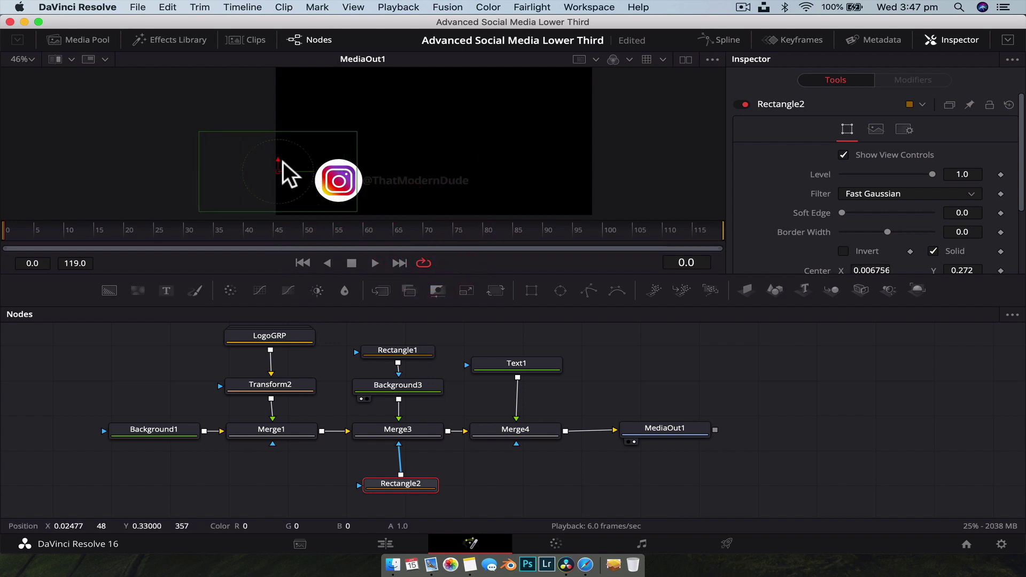
- Add a Rectangle mask to Merge4 and move it over the frame's left edge to hide the handle text, center about X 0.002, Y 0.264
{"action": "left_click", "coordinate": [521, 366]}
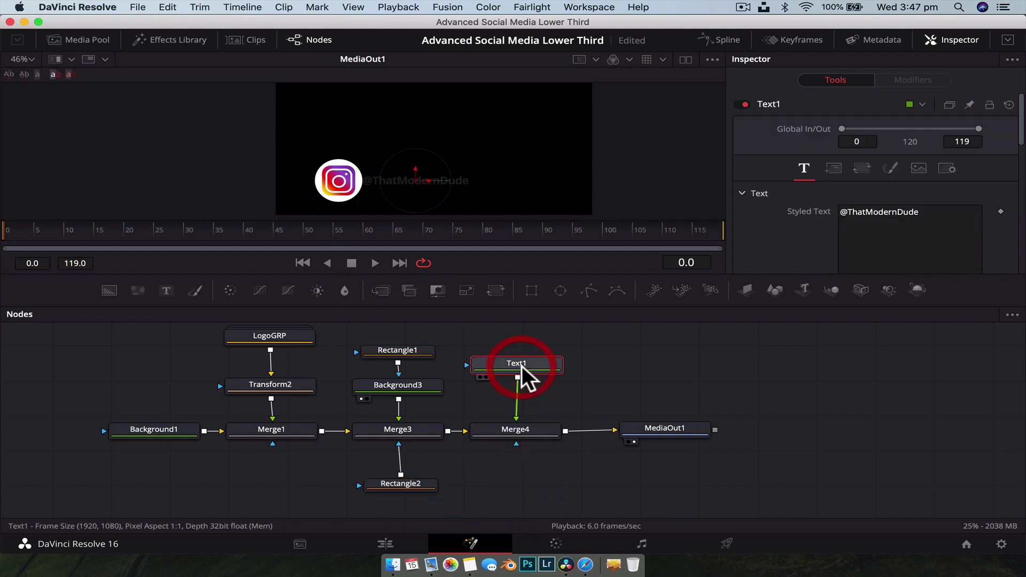
{"action": "left_click", "coordinate": [522, 431]}
{"action": "left_click_drag", "start_coordinate": [531, 290], "coordinate": [516, 434]}
{"action": "left_click_drag", "start_coordinate": [431, 135], "coordinate": [300, 195]}
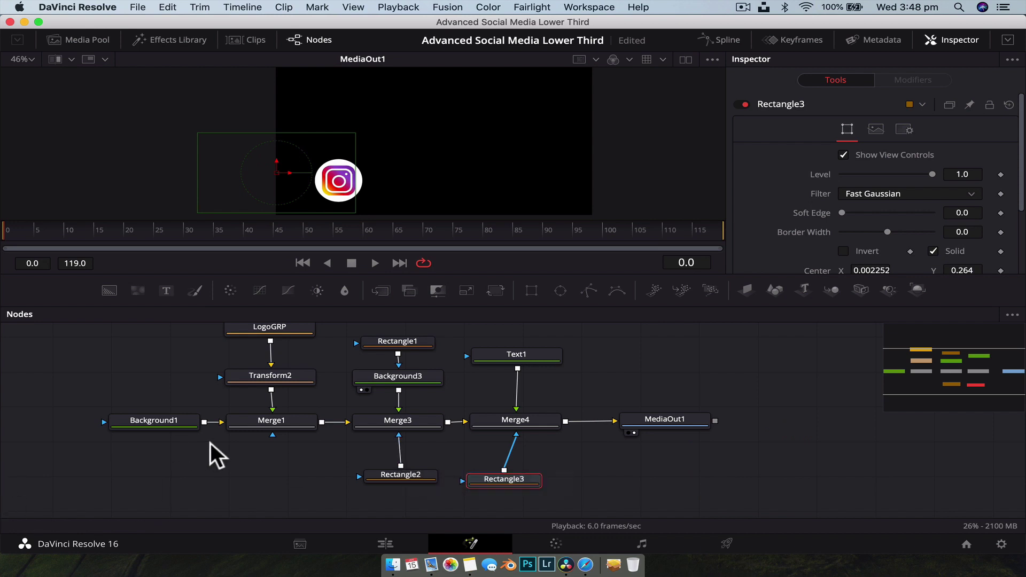
- Keyframe Transform2's size at frame 0 and set it to 0.0 so the logo starts hidden
{"action": "scroll", "coordinate": [209, 442], "scroll_direction": "left", "scroll_amount": 3}
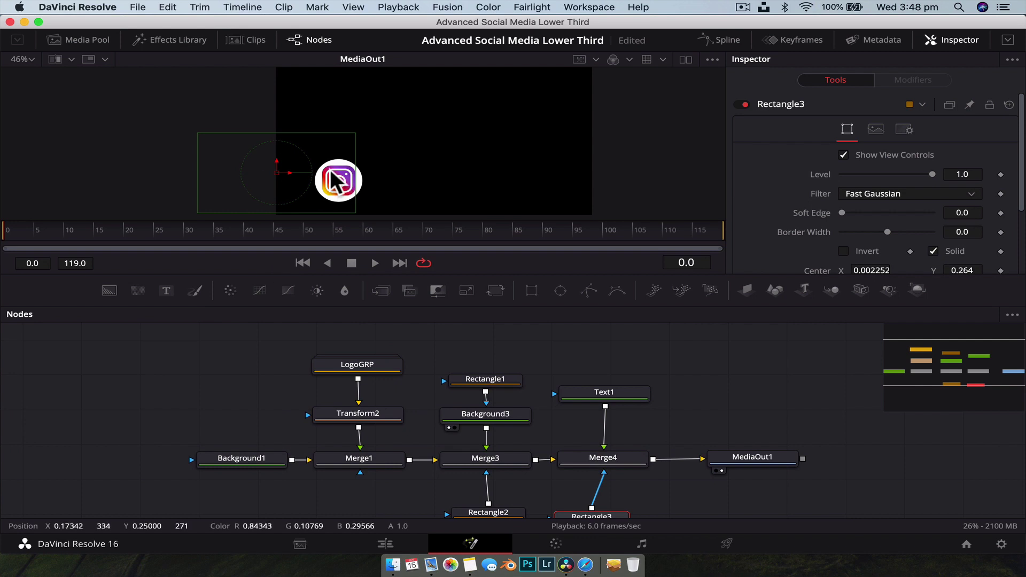
{"action": "left_click", "coordinate": [374, 412]}
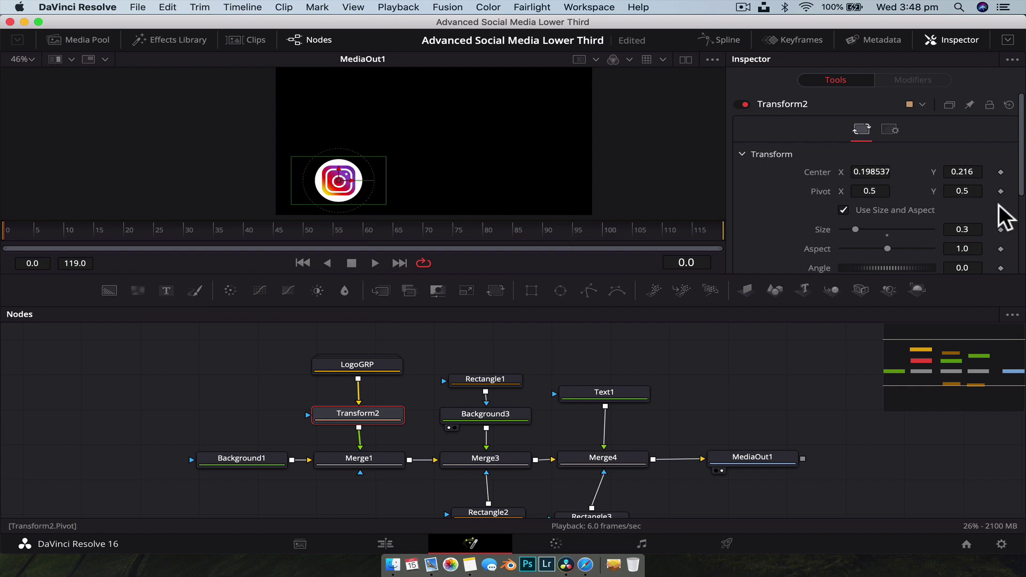
{"action": "scroll", "coordinate": [1001, 224], "scroll_direction": "down", "scroll_amount": 1}
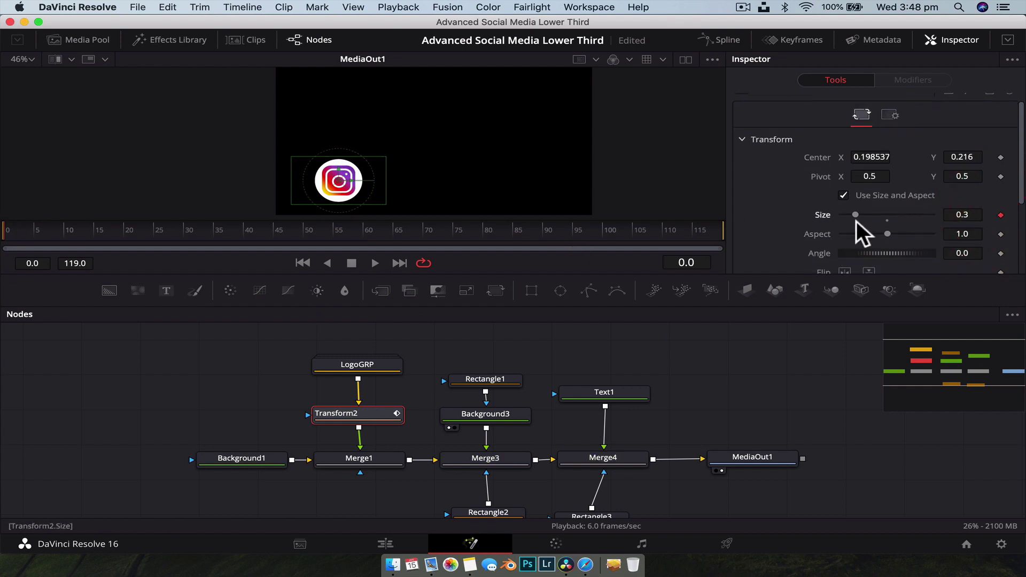
{"action": "left_click_drag", "start_coordinate": [862, 212], "coordinate": [810, 215]}
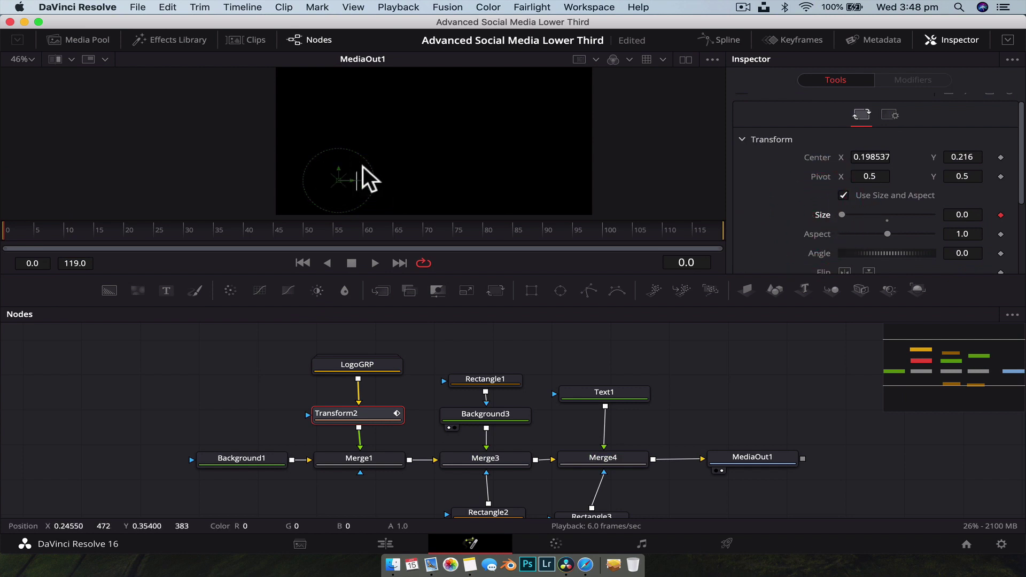
- Shift the Rectangle2 mask slightly left to hide the remaining sliver of the bar, center X about -0.007
{"action": "scroll", "coordinate": [548, 392], "scroll_direction": "down", "scroll_amount": 2}
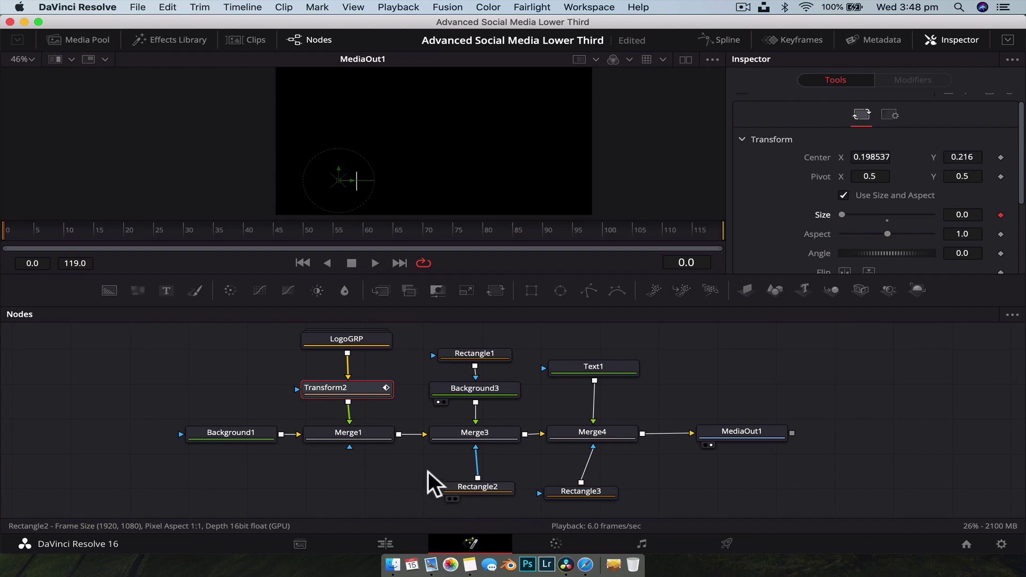
{"action": "left_click", "coordinate": [484, 489]}
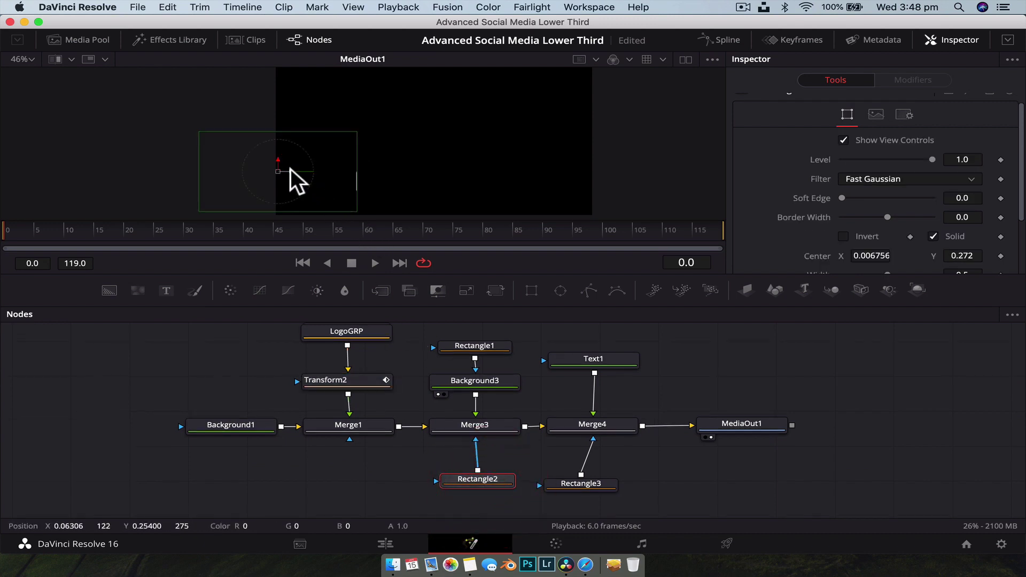
{"action": "left_click_drag", "start_coordinate": [289, 168], "coordinate": [284, 169]}
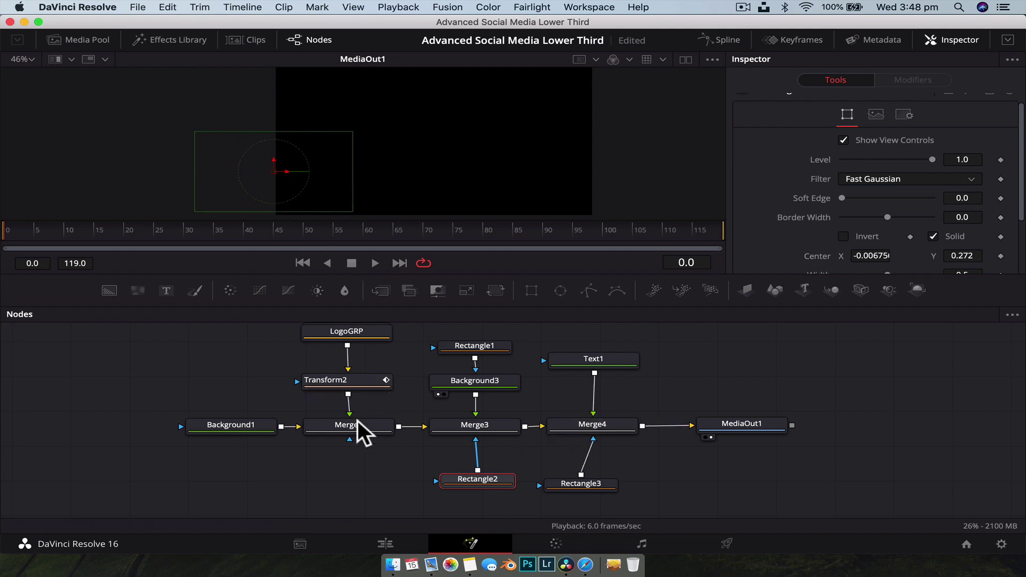
- Keyframe Transform2's size at 0.45 on frame 5 and 0.25 on frame 8
{"action": "left_click", "coordinate": [346, 379]}
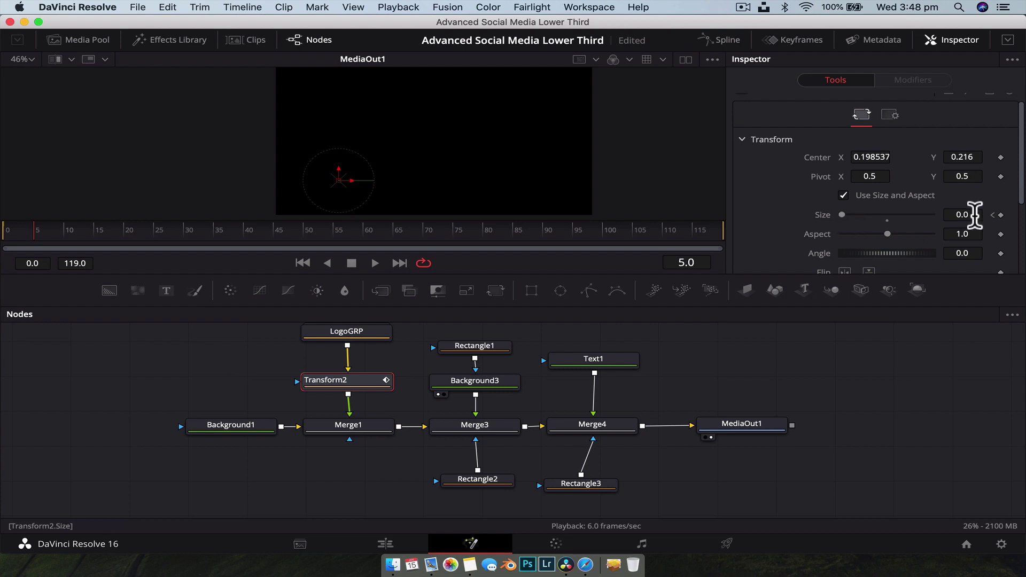
{"action": "left_click_drag", "start_coordinate": [842, 214], "coordinate": [863, 212]}
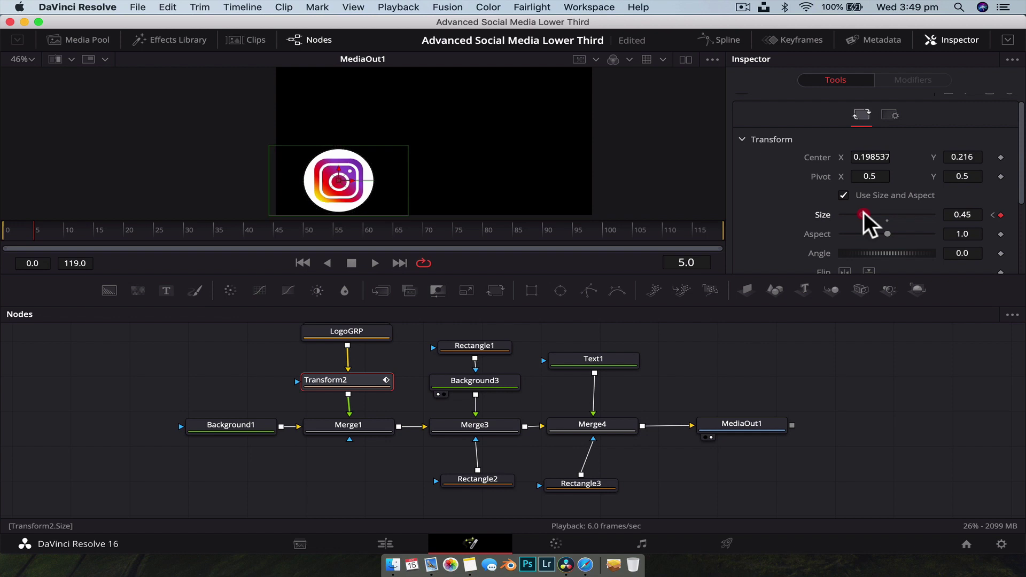
{"action": "left_click", "coordinate": [49, 229]}
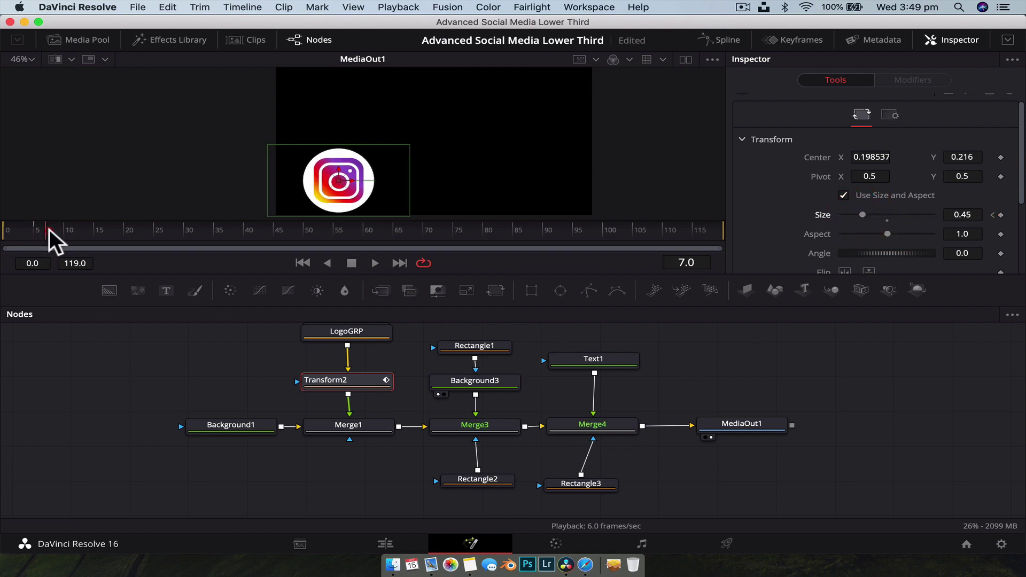
{"action": "left_click", "coordinate": [54, 229]}
{"action": "left_click", "coordinate": [975, 212]}
{"action": "type", "text": "0.25"}
{"action": "key", "text": "Tab"}
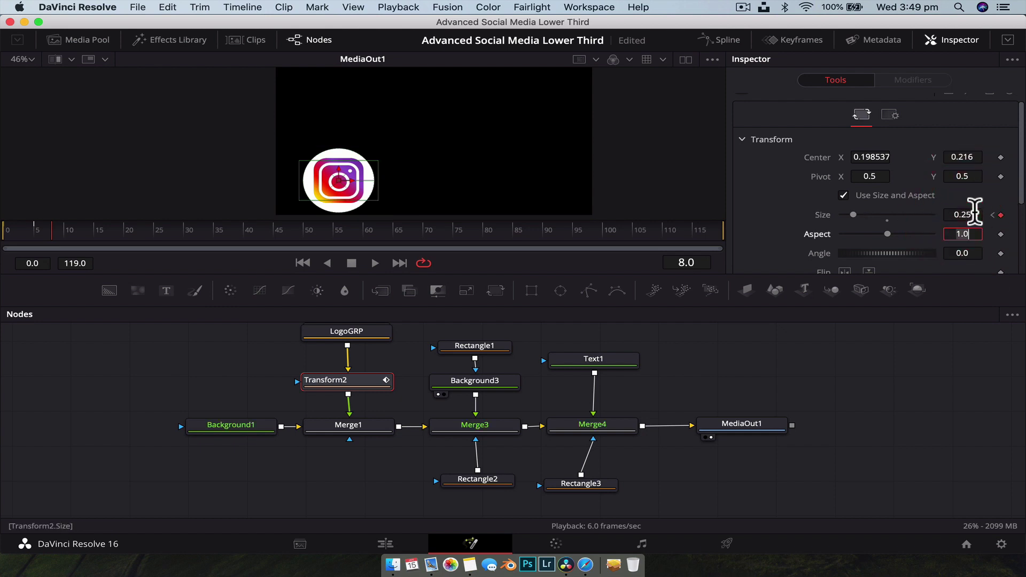
- Change Transform2's size keyframe on frame 8 to 0.35
{"action": "left_click", "coordinate": [481, 479]}
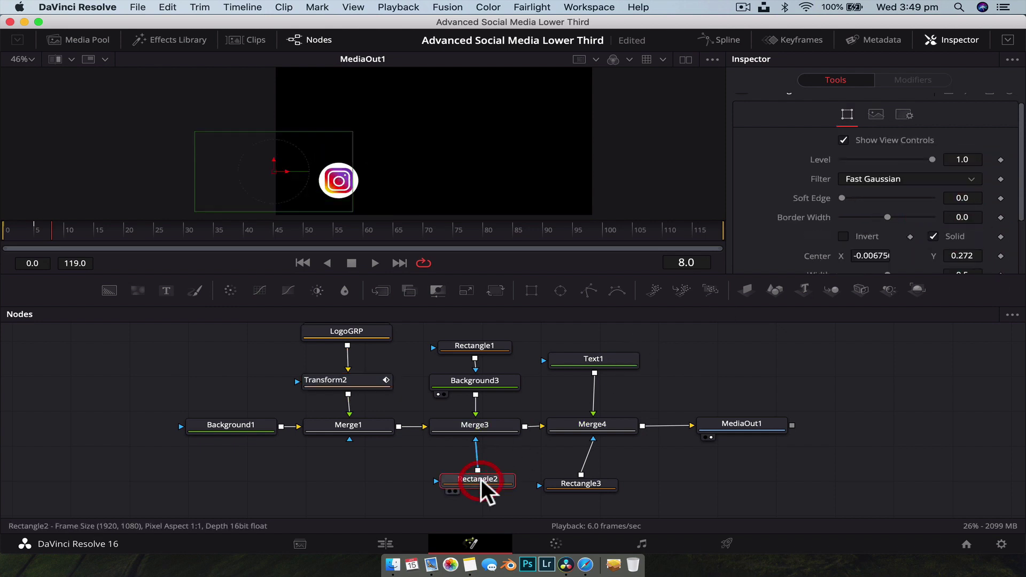
{"action": "left_click", "coordinate": [342, 381]}
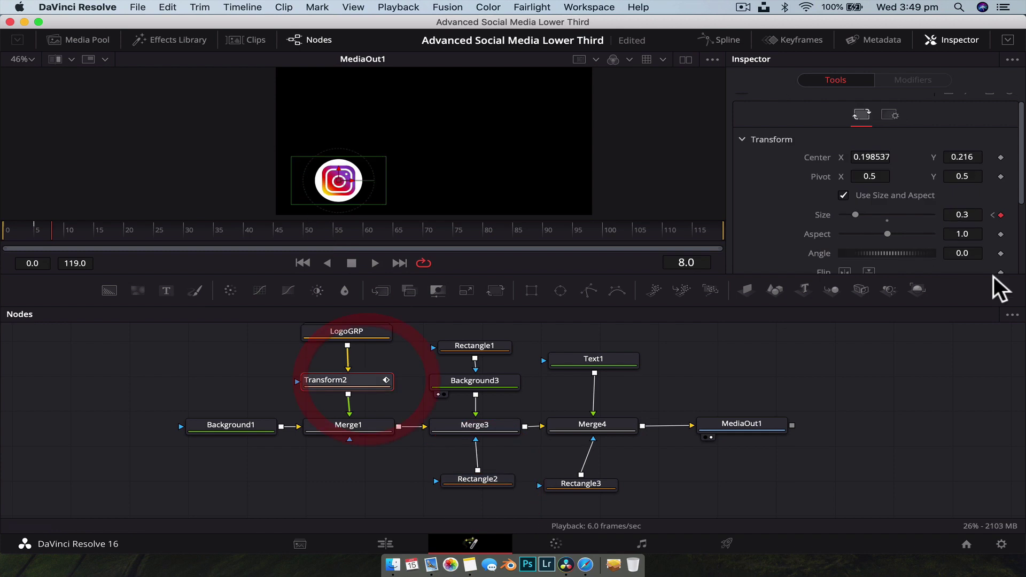
{"action": "left_click", "coordinate": [975, 214]}
{"action": "type", "text": "0.35"}
{"action": "key", "text": "Tab"}
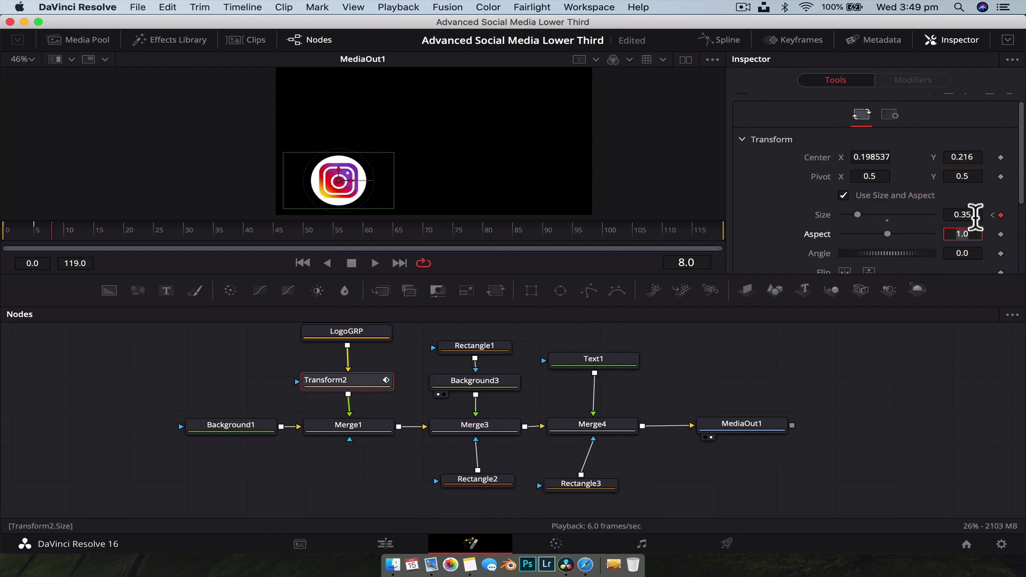
- Play the logo's scale animation from the start several times to check the pop-in
{"action": "left_click_drag", "start_coordinate": [31, 229], "coordinate": [6, 233]}
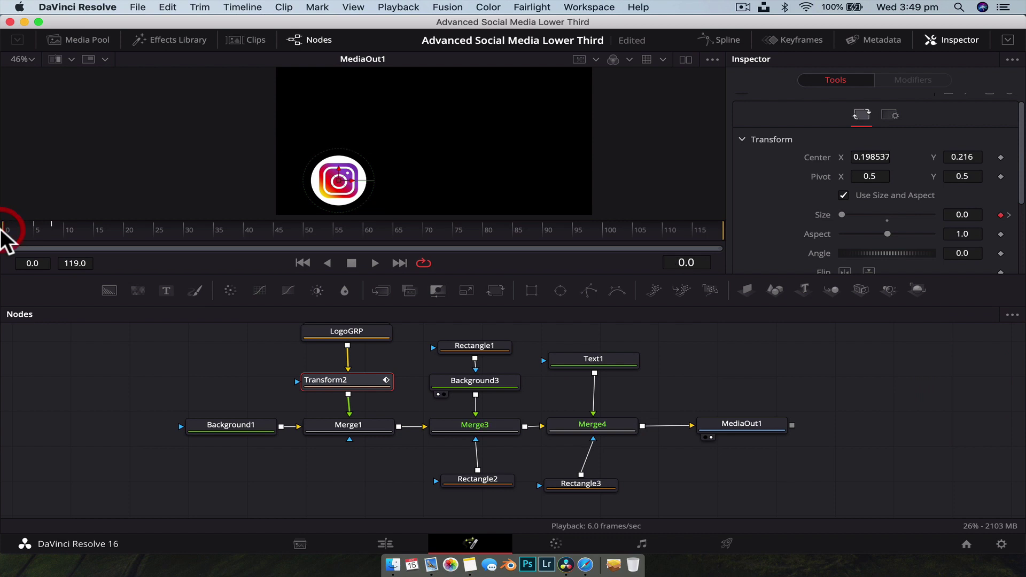
{"action": "left_click", "coordinate": [70, 396]}
{"action": "key", "text": "space"}
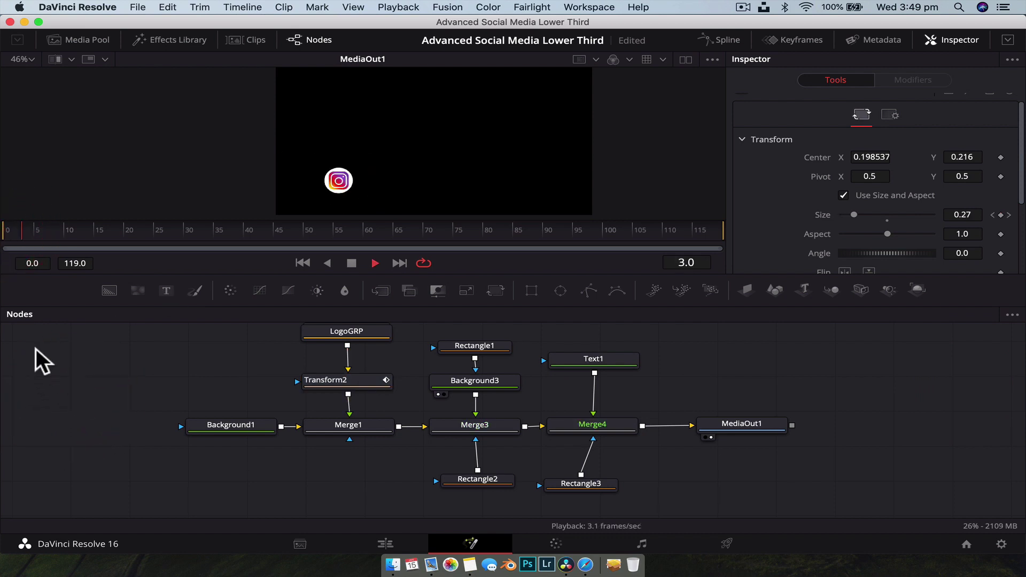
{"action": "left_click", "coordinate": [4, 230]}
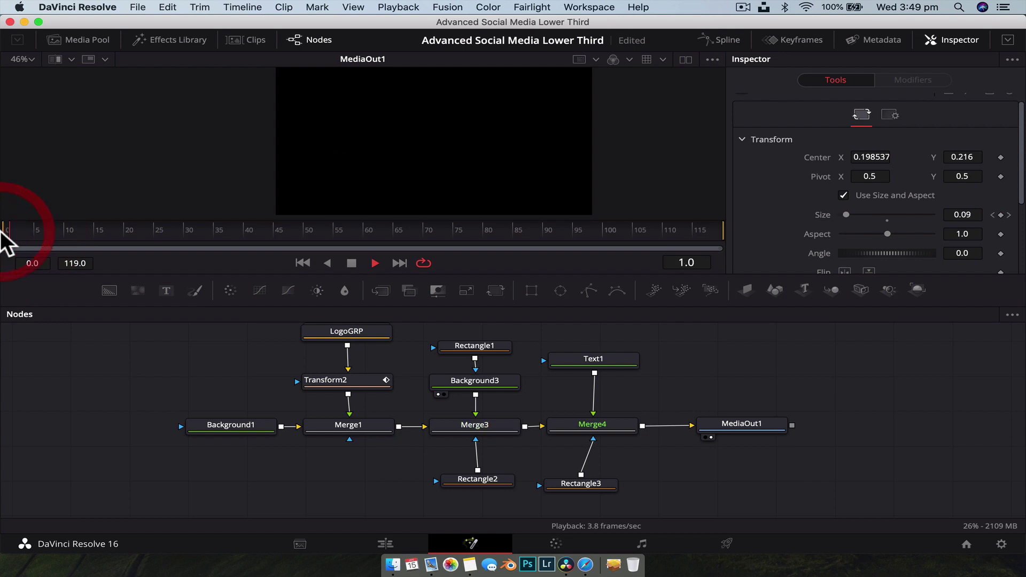
{"action": "key", "text": "space"}
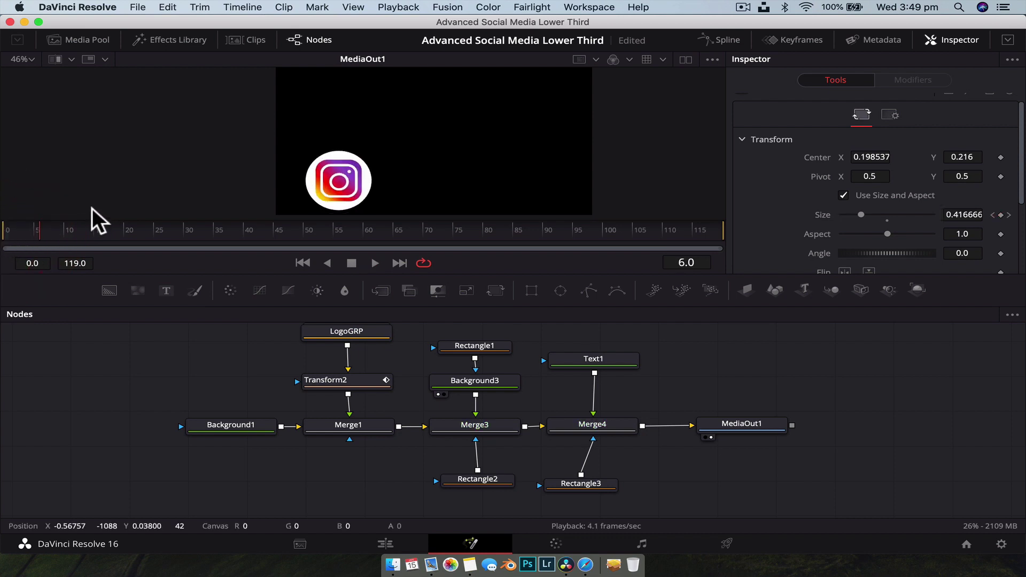
{"action": "mouse_move", "coordinate": [41, 229]}
{"action": "left_mouse_down"}
{"action": "mouse_move", "coordinate": [75, 232]}
{"action": "mouse_move", "coordinate": [15, 232]}
{"action": "left_mouse_up"}
{"action": "key", "text": "space"}
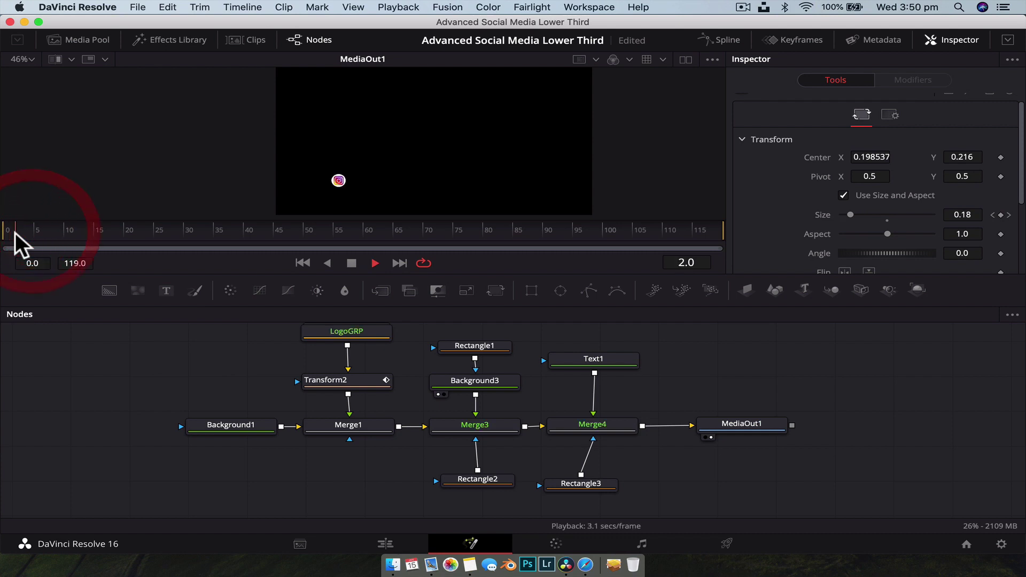
{"action": "key", "text": "space"}
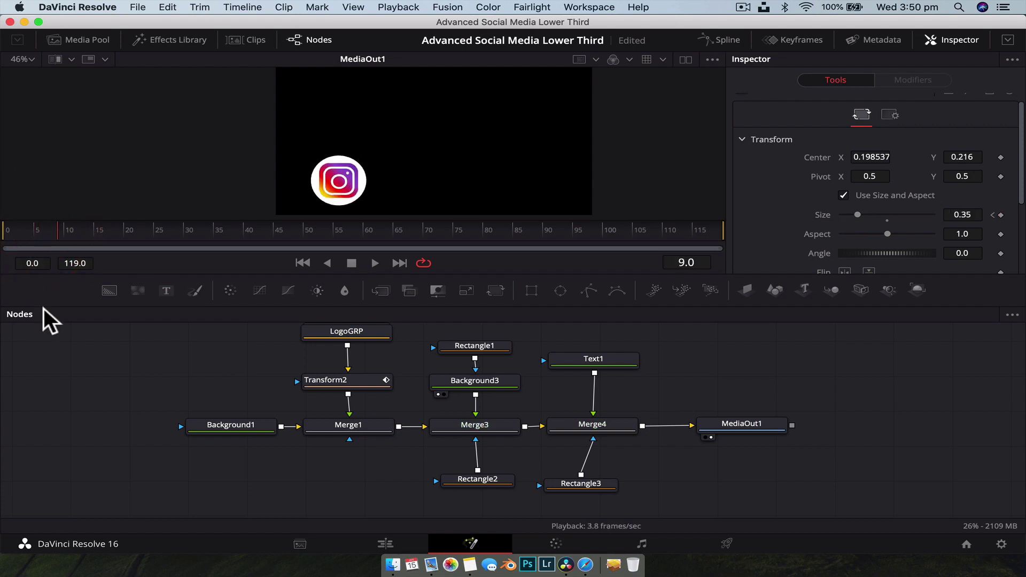
- Keyframe Rectangle2's center from X about -0.002 on frame 9 to X about 0.477 on frame 15, revealing the white bar
{"action": "left_click", "coordinate": [352, 384]}
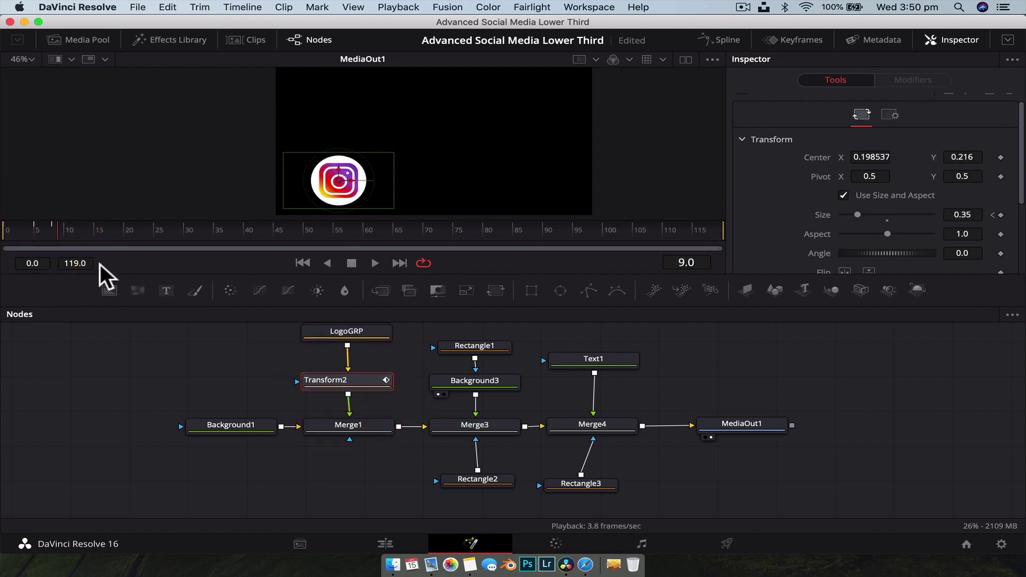
{"action": "left_click", "coordinate": [53, 229]}
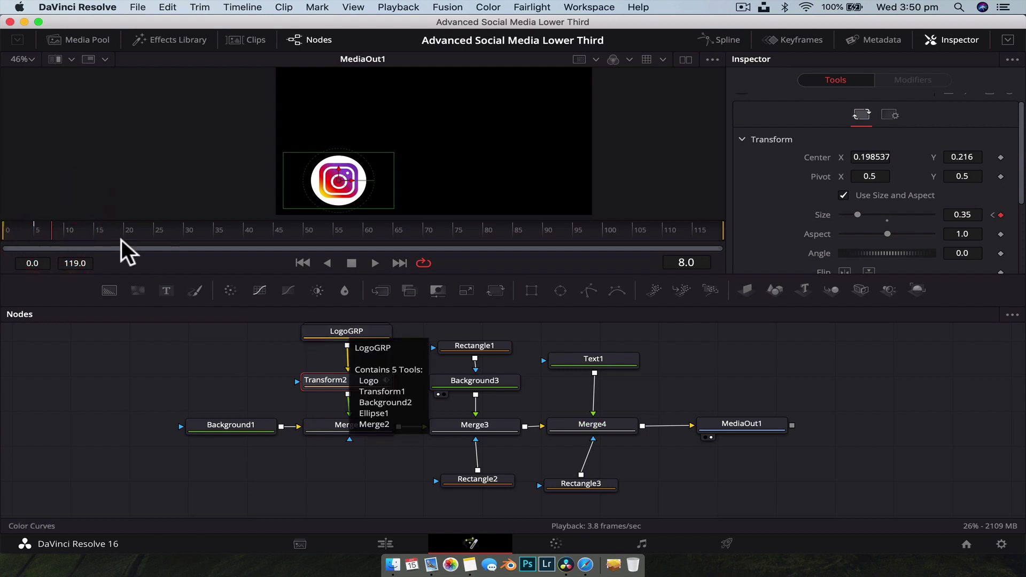
{"action": "key", "text": "Right"}
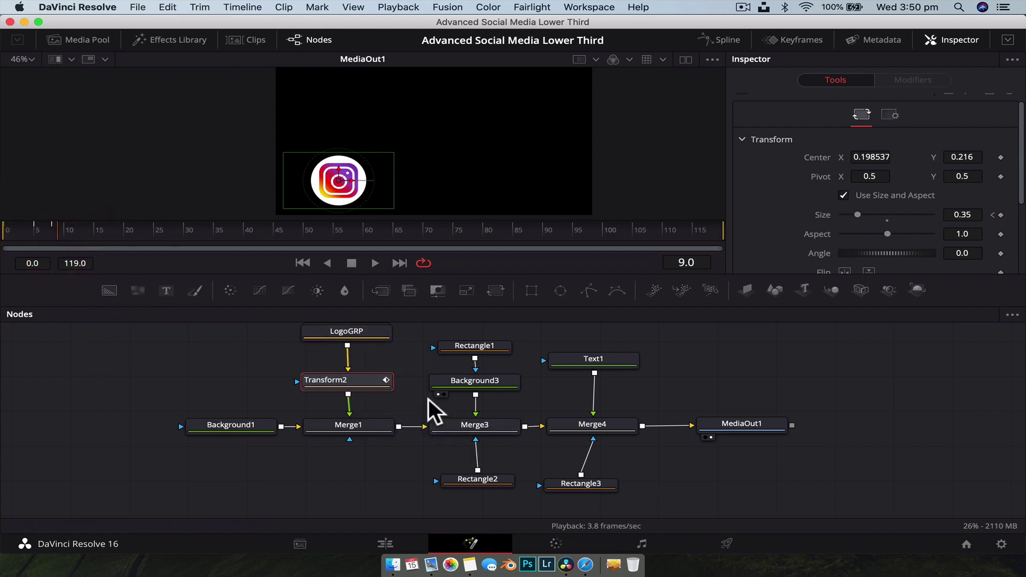
{"action": "left_click", "coordinate": [477, 479]}
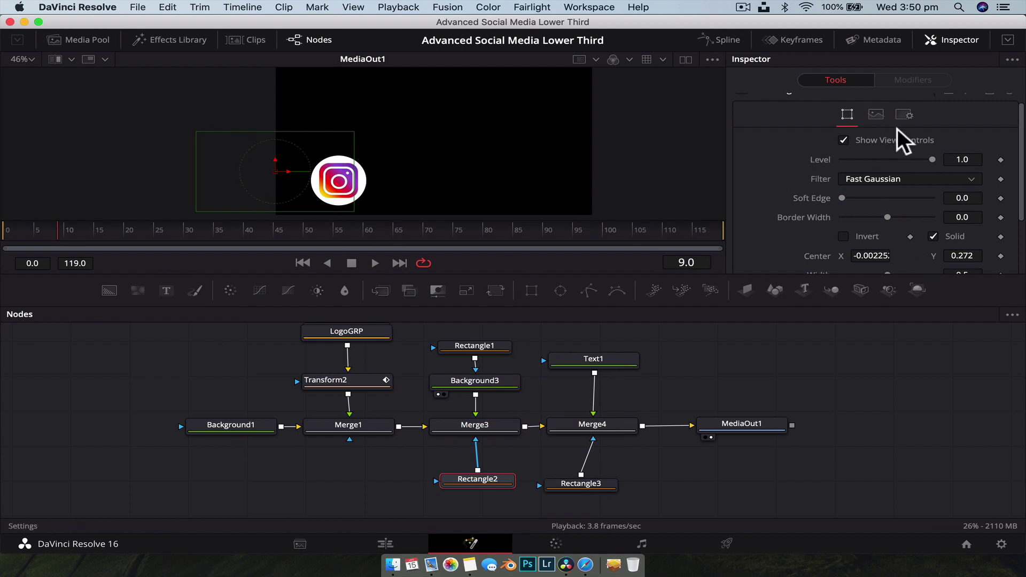
{"action": "scroll", "coordinate": [876, 181], "scroll_direction": "down", "scroll_amount": 3}
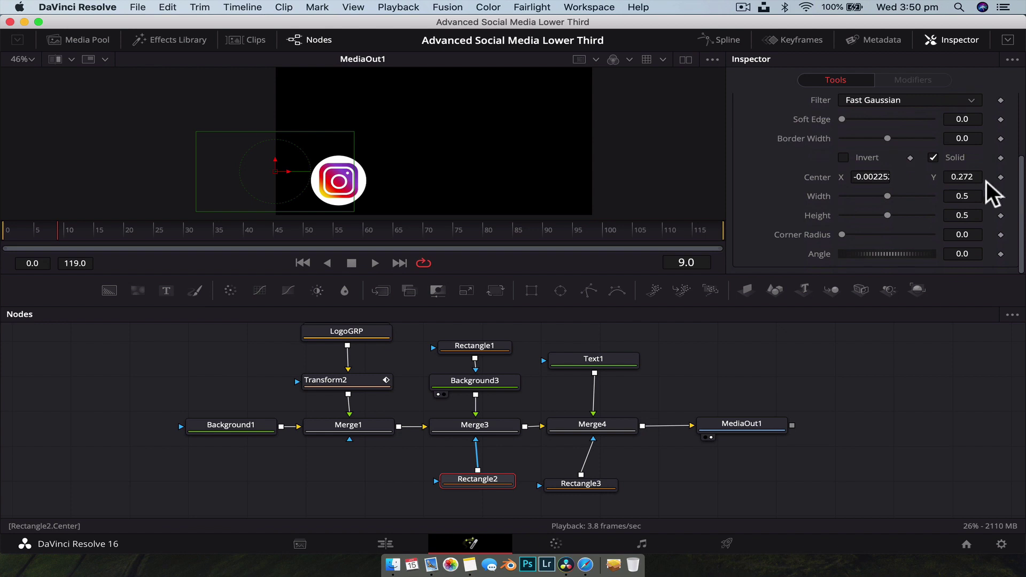
{"action": "mouse_move", "coordinate": [854, 178]}
{"action": "left_mouse_down"}
{"action": "mouse_move", "coordinate": [832, 175]}
{"action": "mouse_move", "coordinate": [838, 165]}
{"action": "mouse_move", "coordinate": [858, 178]}
{"action": "left_mouse_up"}
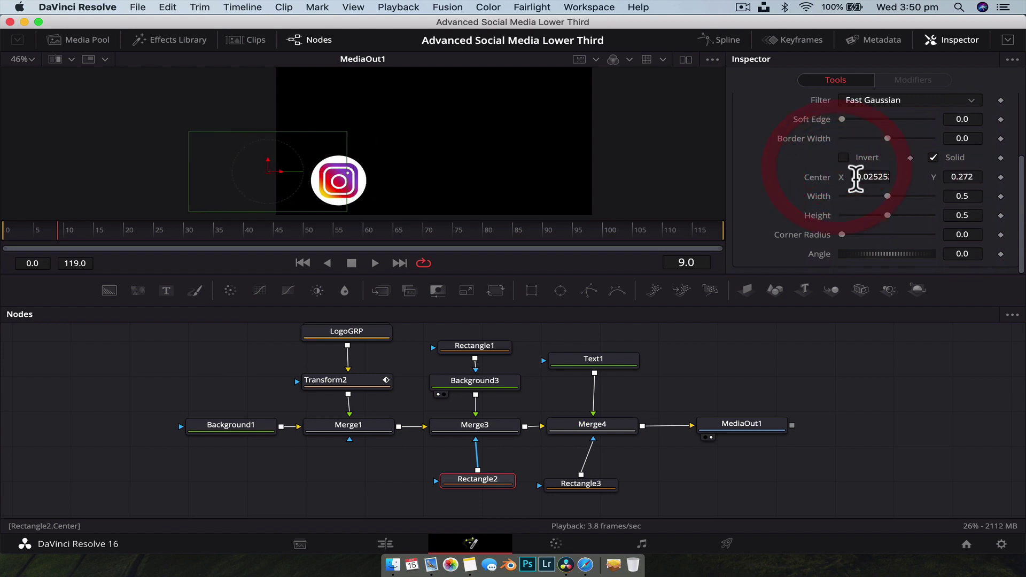
{"action": "left_click", "coordinate": [1001, 176]}
{"action": "left_click", "coordinate": [96, 229]}
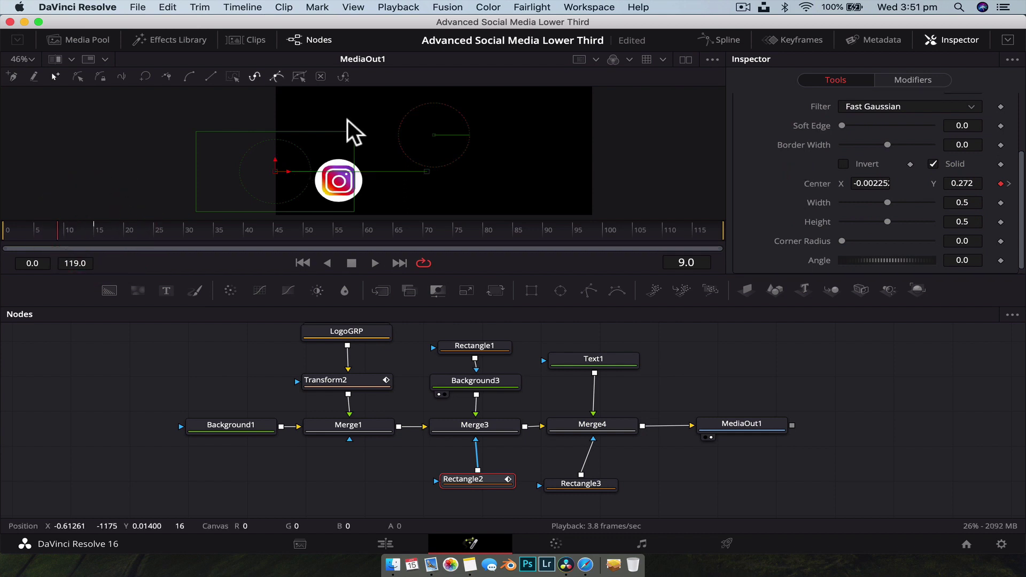
{"action": "left_click", "coordinate": [96, 232]}
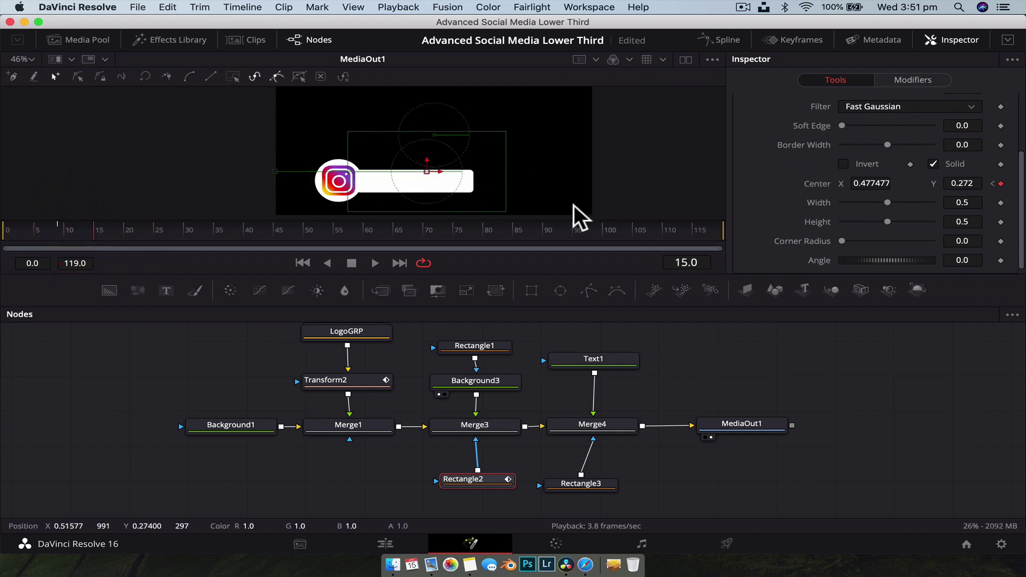
- Play the animation from frame 5 to check the bar's reveal behind the logo
{"action": "left_click", "coordinate": [40, 233]}
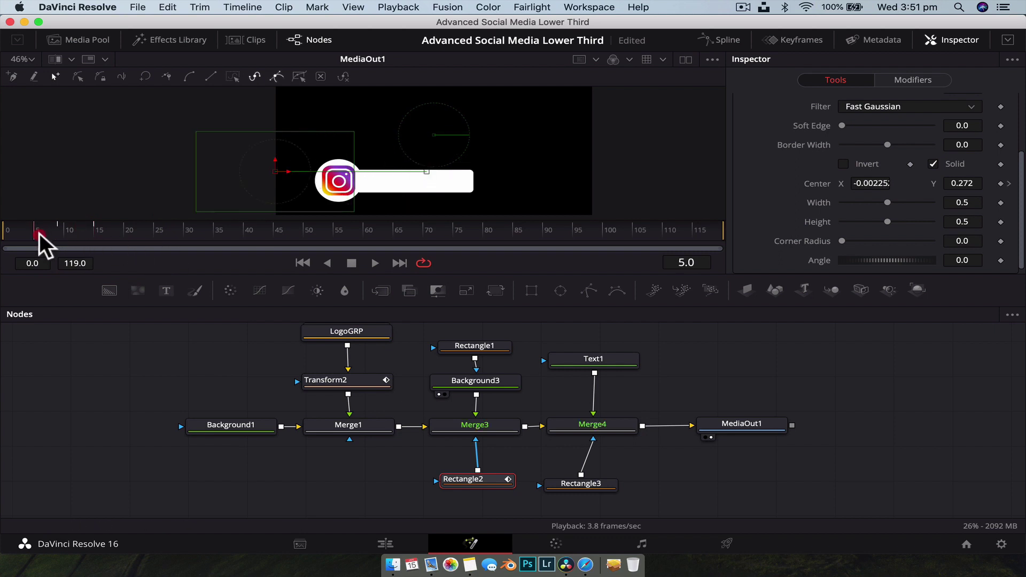
{"action": "left_click", "coordinate": [130, 370]}
{"action": "key", "text": "space"}
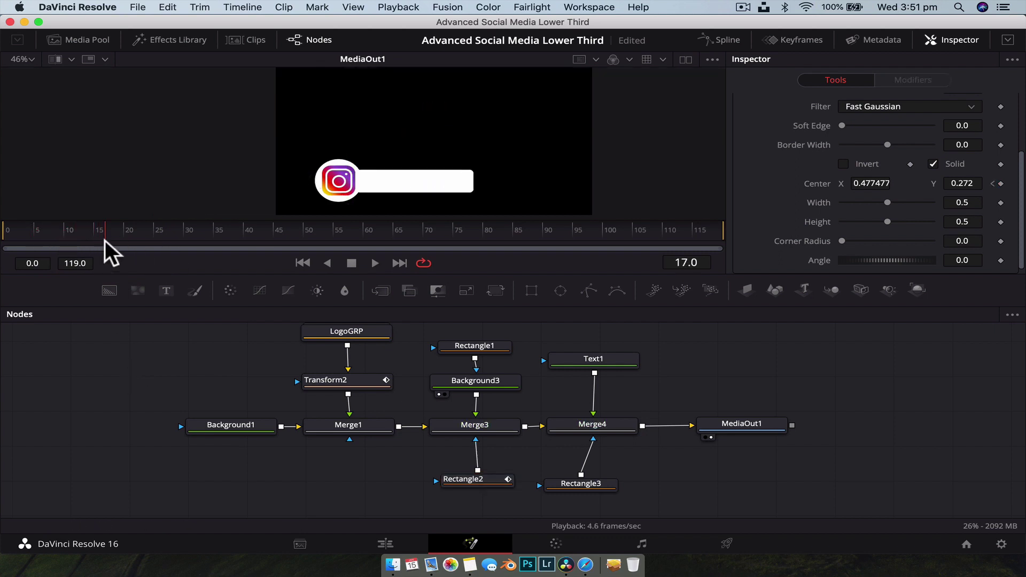
- Keyframe Rectangle3's center from X about 0.002 on frame 15 to X about 0.495 on frame 20, revealing the handle text
{"action": "left_click", "coordinate": [484, 481]}
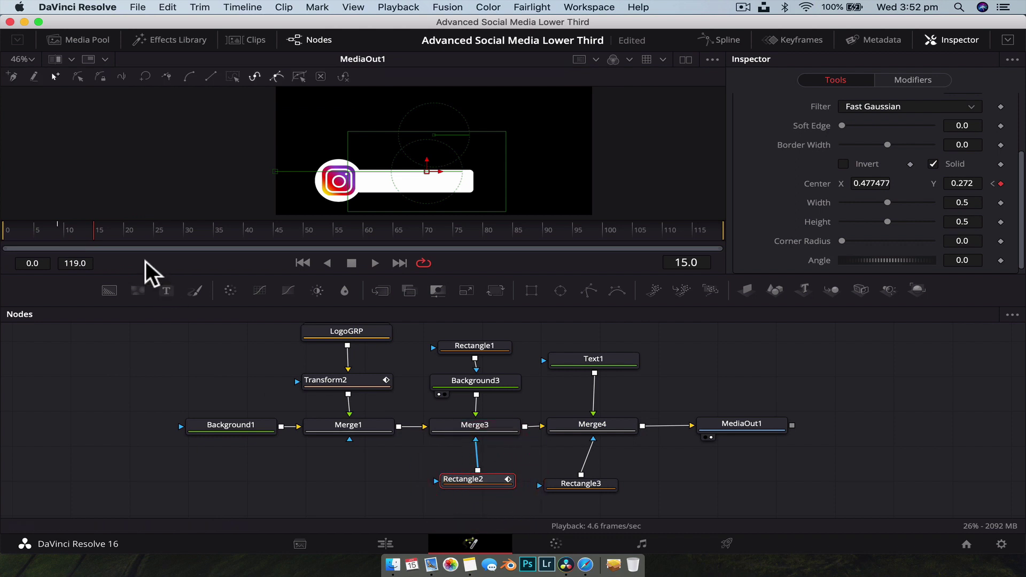
{"action": "left_click", "coordinate": [587, 487]}
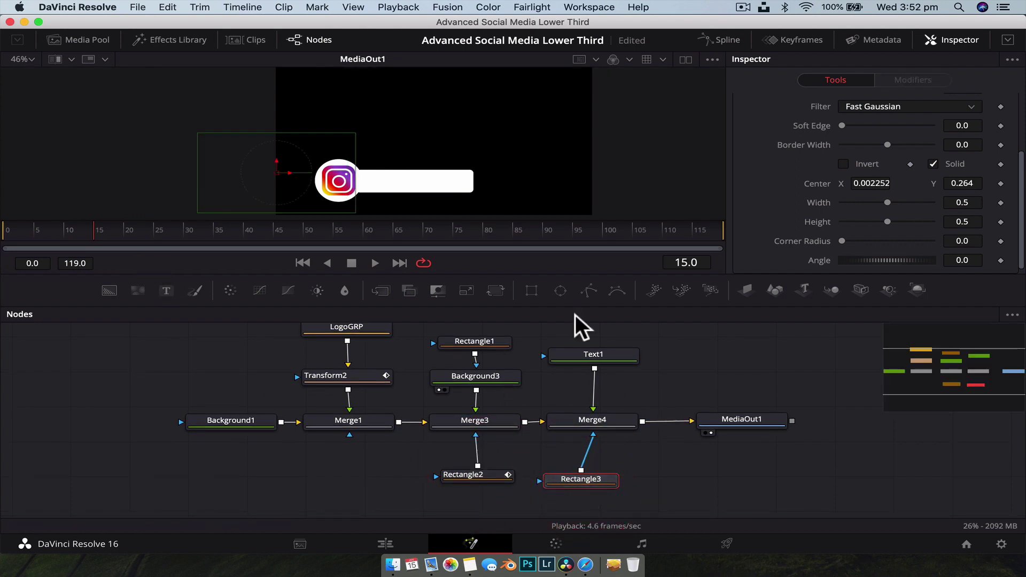
{"action": "left_click", "coordinate": [1000, 183]}
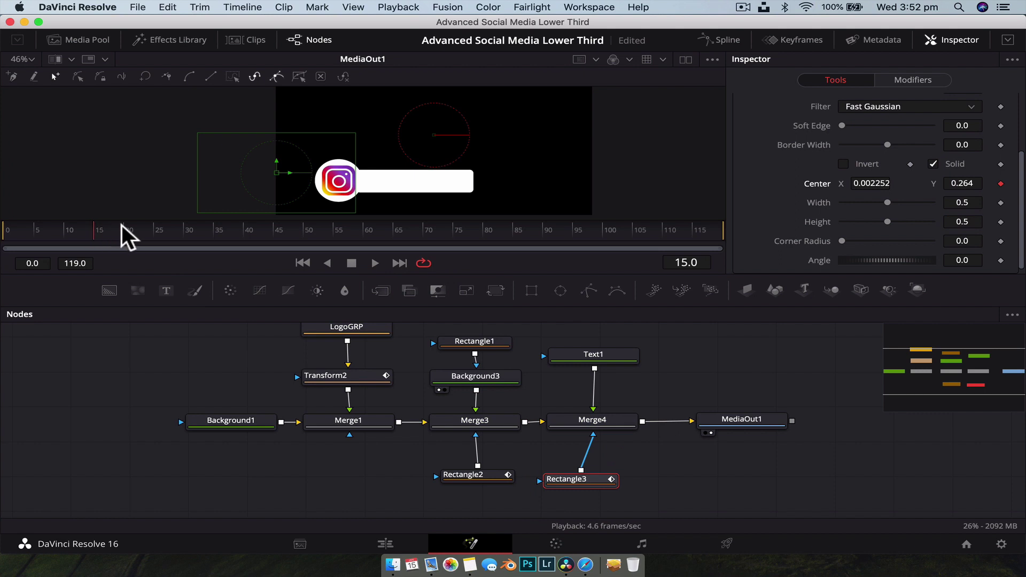
{"action": "left_click_drag", "start_coordinate": [291, 172], "coordinate": [448, 174]}
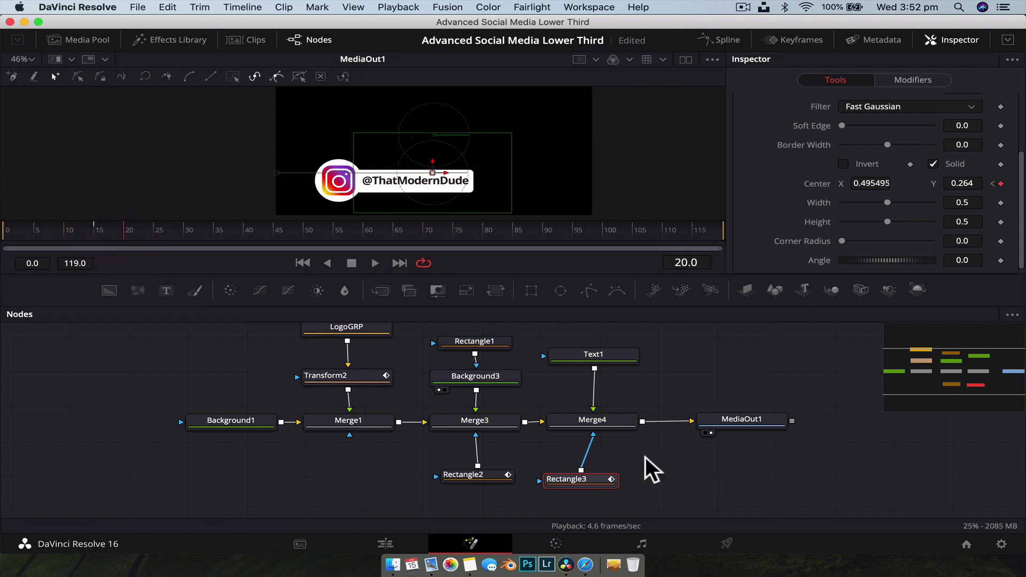
- Play the whole animation from the start to check the logo, bar and text reveals
{"action": "left_click", "coordinate": [60, 234]}
{"action": "key", "text": "Home"}
{"action": "left_click", "coordinate": [130, 402]}
{"action": "key", "text": "space"}
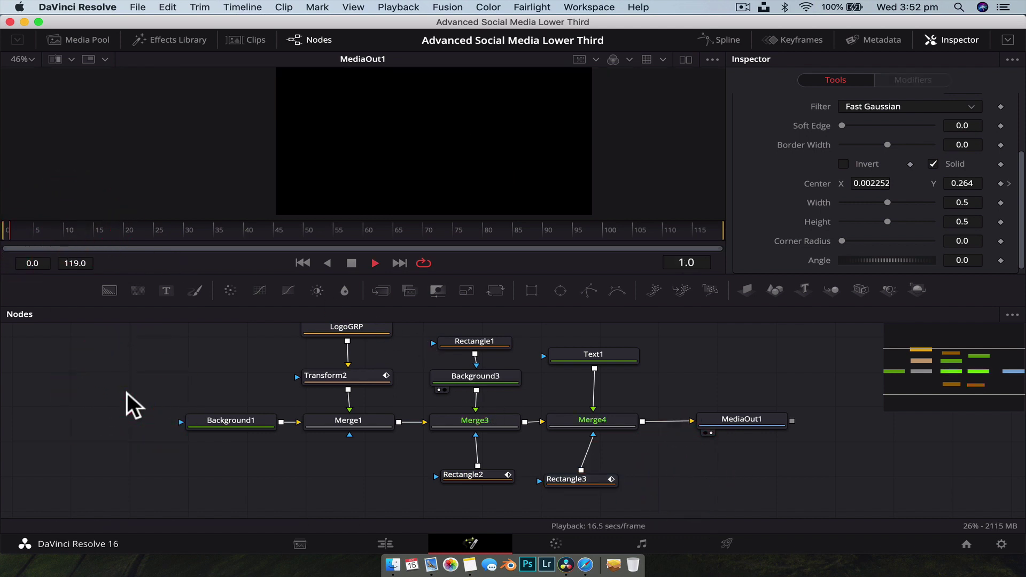
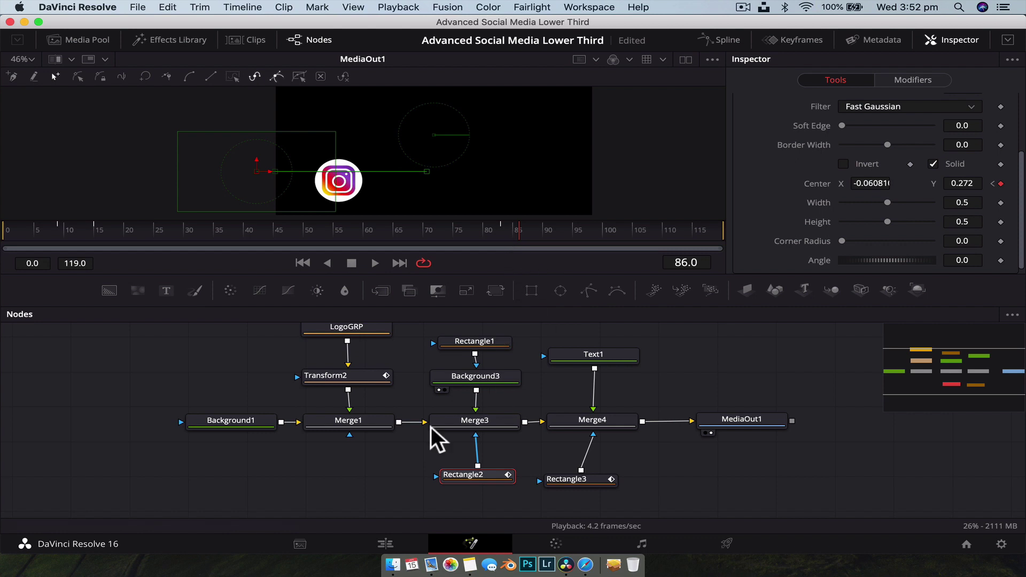
- Keyframe Transform2's size at 0.3 on frame 86 and 0.0 on frame 90, so the logo shrinks away
{"action": "left_click", "coordinate": [344, 374]}
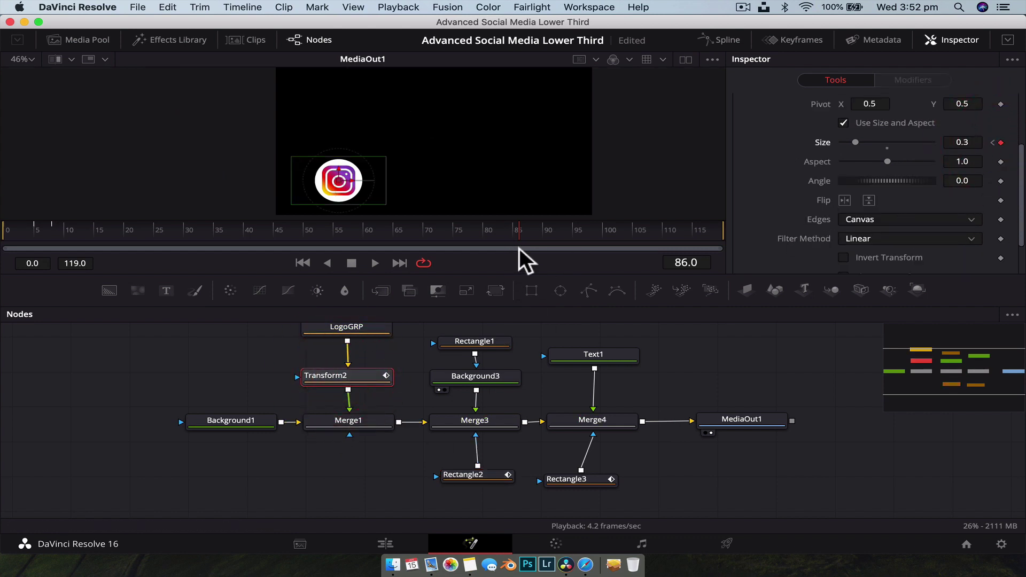
{"action": "left_click_drag", "start_coordinate": [522, 230], "coordinate": [59, 229]}
{"action": "left_click_drag", "start_coordinate": [174, 229], "coordinate": [524, 229]}
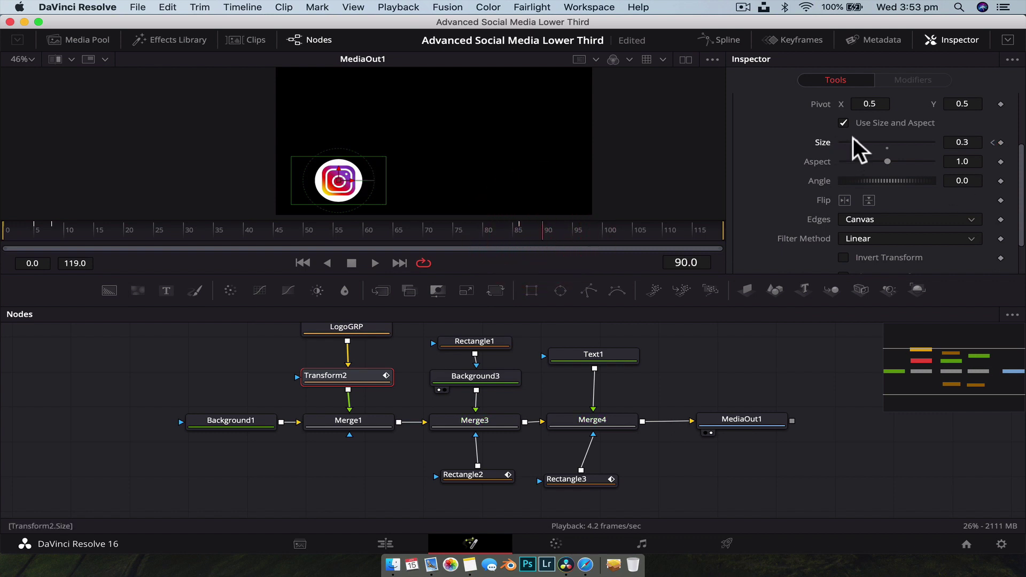
{"action": "left_click_drag", "start_coordinate": [853, 142], "coordinate": [786, 155]}
{"action": "left_click", "coordinate": [745, 483]}
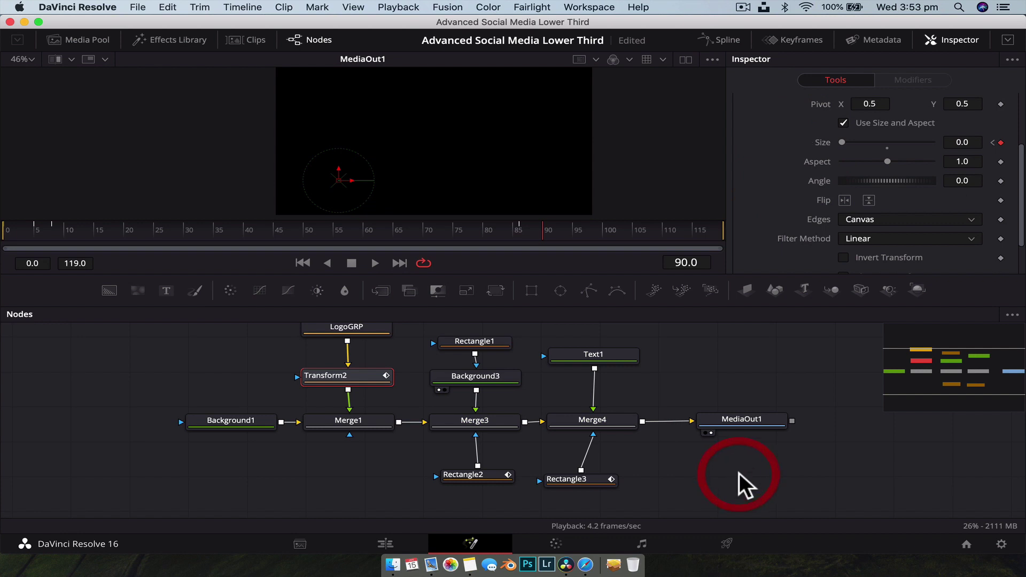
- Keyframe Transform2's angle from about -182.6 on frame 0 to 0 on frame 8, so the logo spins in
{"action": "left_click", "coordinate": [36, 231]}
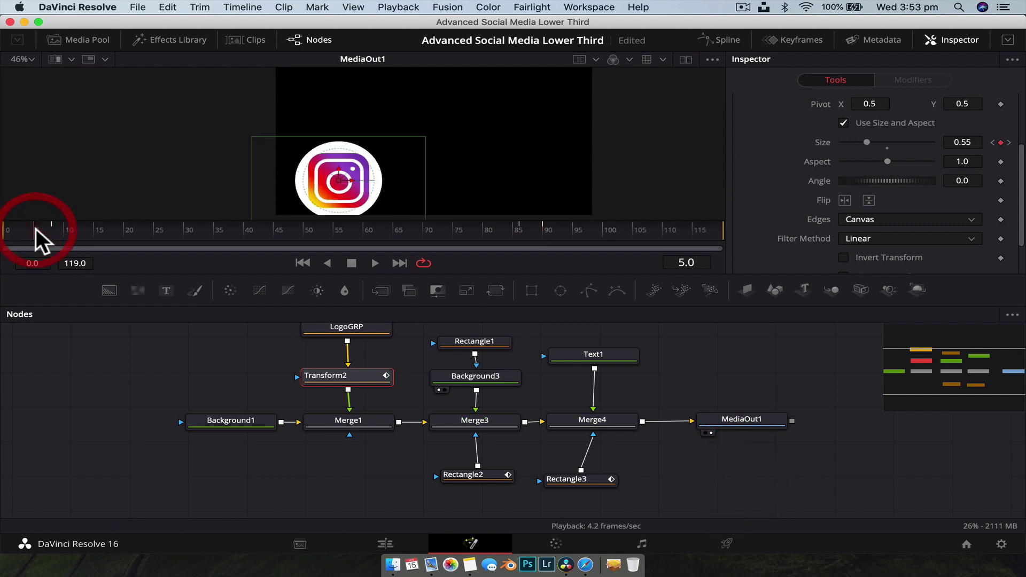
{"action": "left_click_drag", "start_coordinate": [36, 230], "coordinate": [5, 229]}
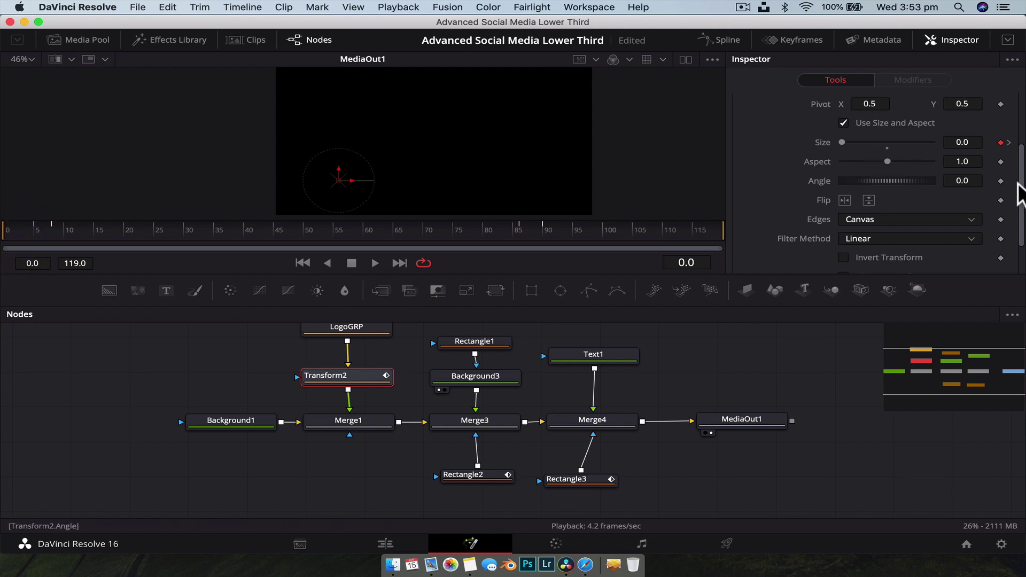
{"action": "left_click", "coordinate": [1000, 181]}
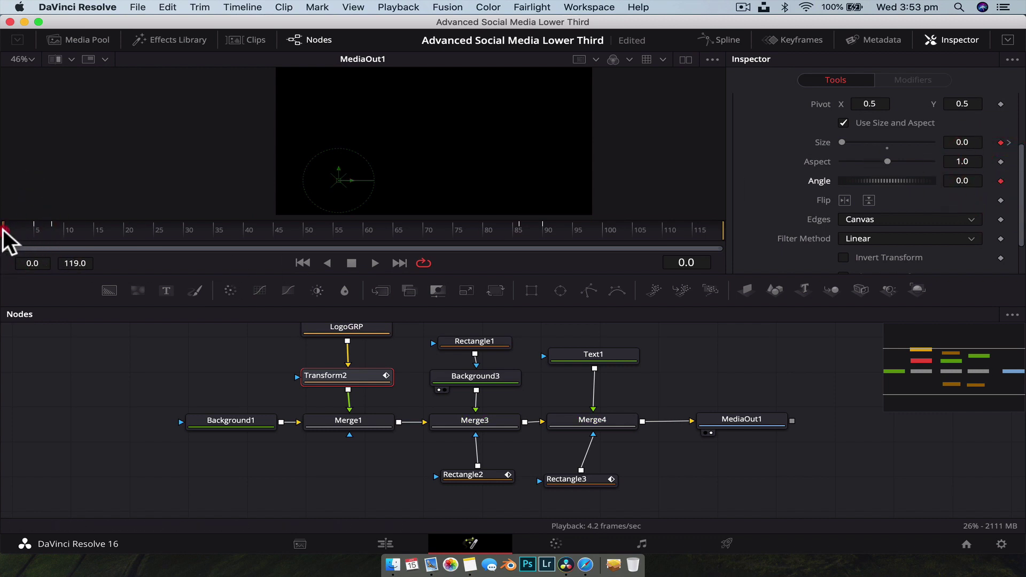
{"action": "left_click_drag", "start_coordinate": [876, 185], "coordinate": [825, 185]}
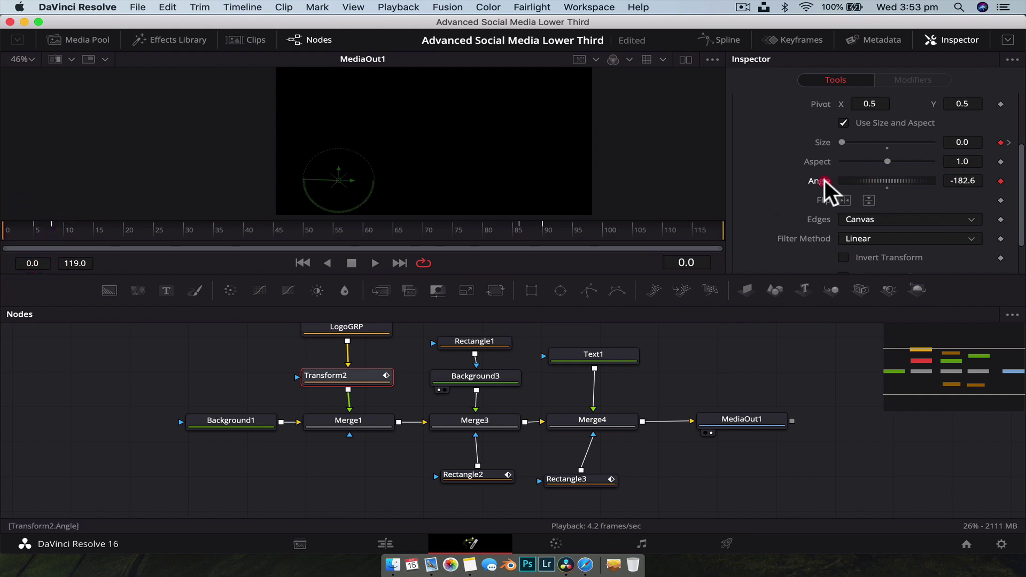
{"action": "left_click", "coordinate": [52, 230]}
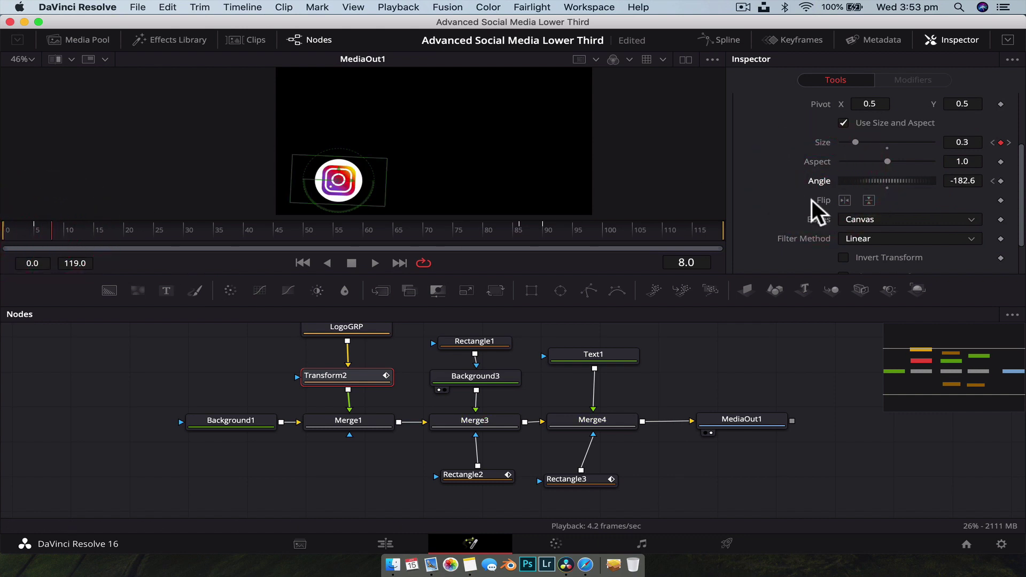
{"action": "left_click", "coordinate": [973, 181]}
{"action": "type", "text": "0"}
{"action": "key", "text": "Return"}
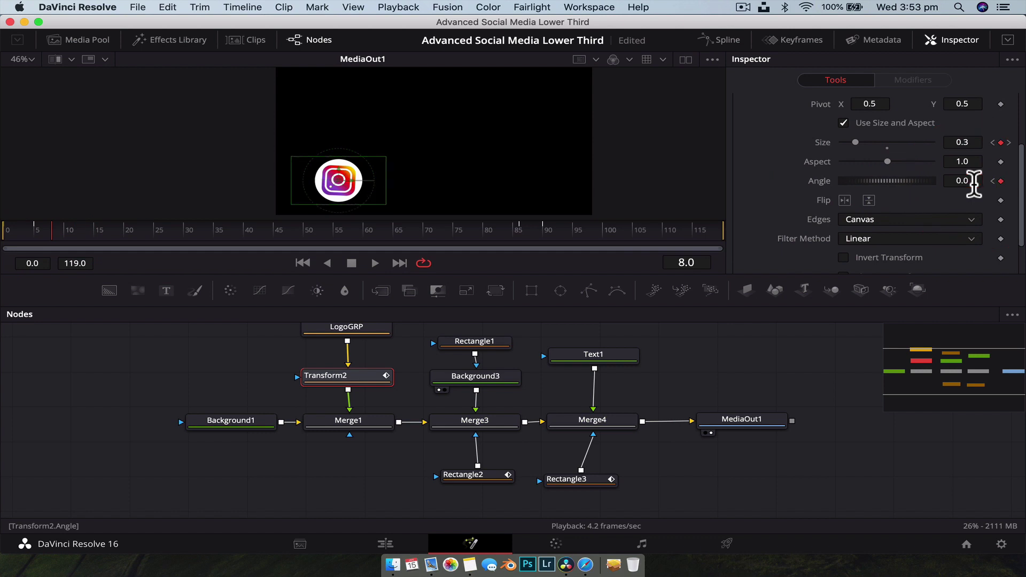
- Play the animation from the start to check the logo's spin-in
{"action": "left_click_drag", "start_coordinate": [38, 243], "coordinate": [7, 236]}
{"action": "key", "text": "space"}
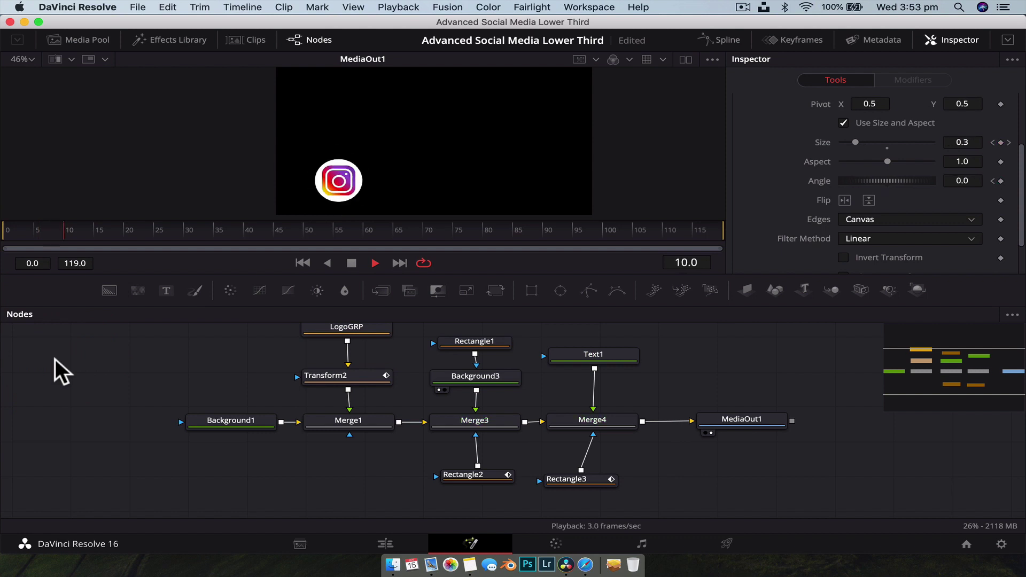
{"action": "key", "text": "space"}
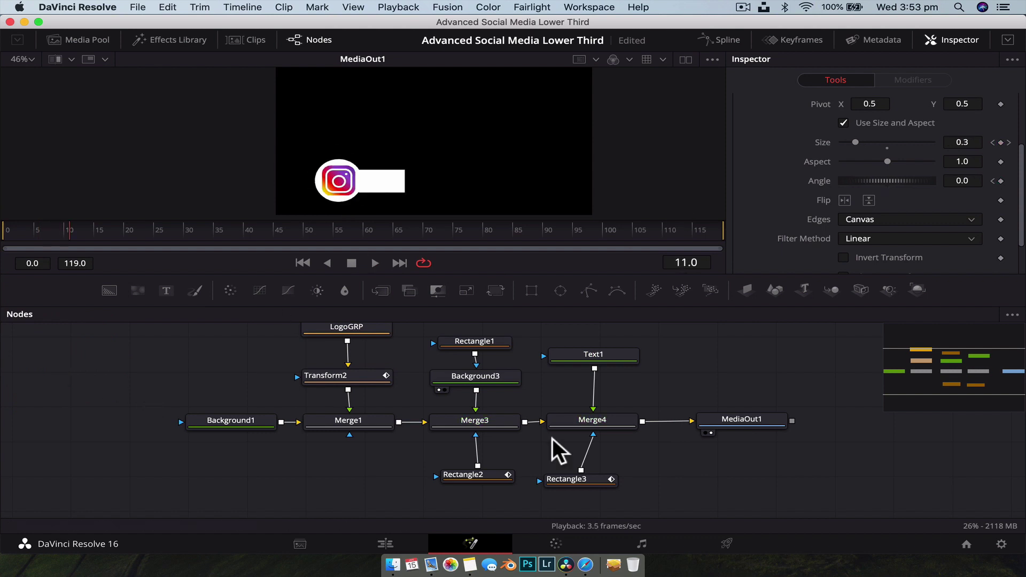
- Keyframe Transform2's angle from 0.0 on frame 86 to about -193 on frame 90, so the logo spins out
{"action": "left_click", "coordinate": [325, 377]}
{"action": "left_click", "coordinate": [523, 230]}
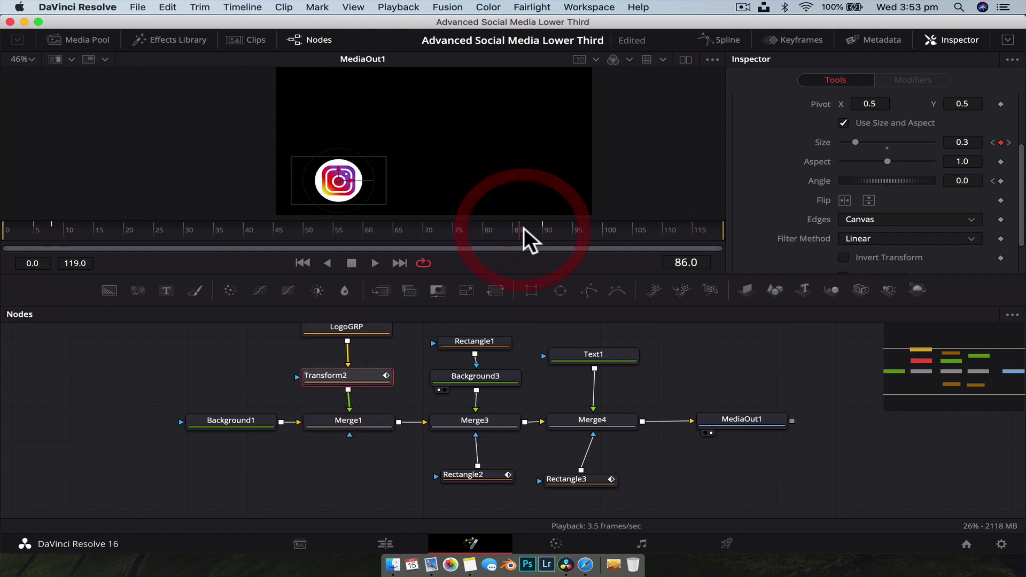
{"action": "left_click", "coordinate": [1001, 180]}
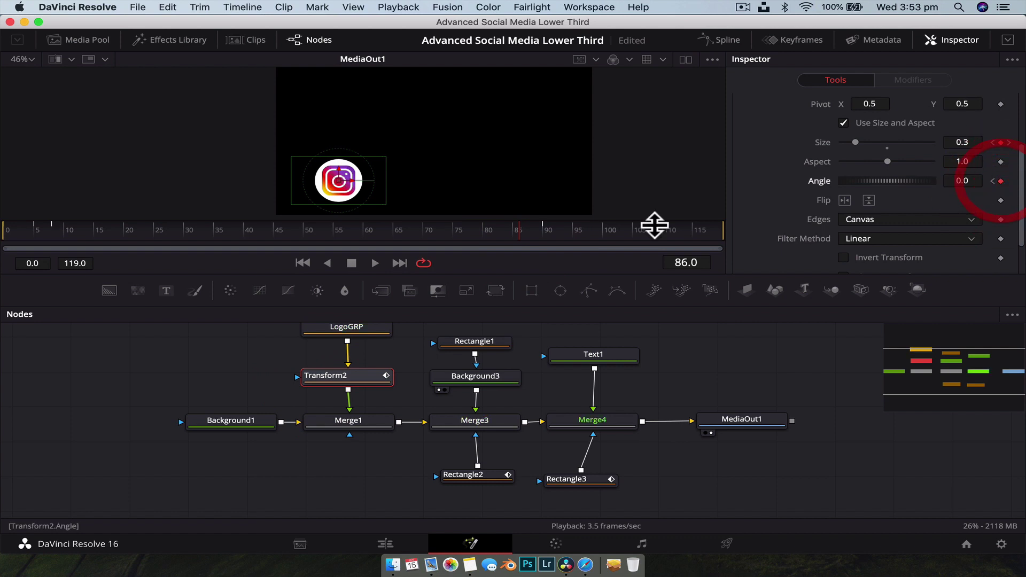
{"action": "left_click", "coordinate": [544, 230]}
{"action": "left_click_drag", "start_coordinate": [889, 181], "coordinate": [841, 181]}
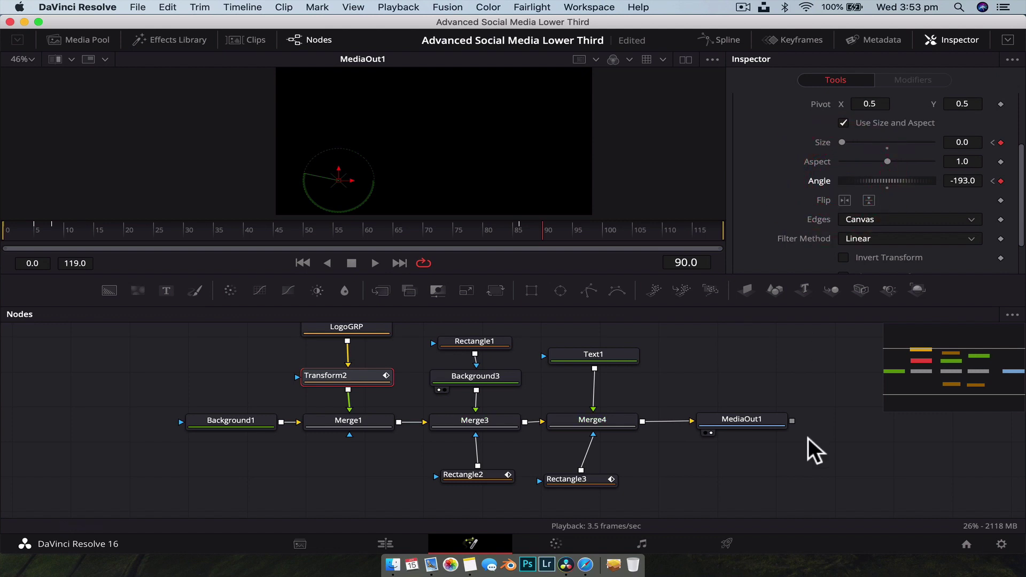
- Scrub through the middle of the animation to check the fully revealed lower third
{"action": "left_click", "coordinate": [96, 230]}
{"action": "left_click", "coordinate": [266, 230]}
{"action": "left_click_drag", "start_coordinate": [265, 227], "coordinate": [417, 229]}
{"action": "left_click", "coordinate": [831, 430]}
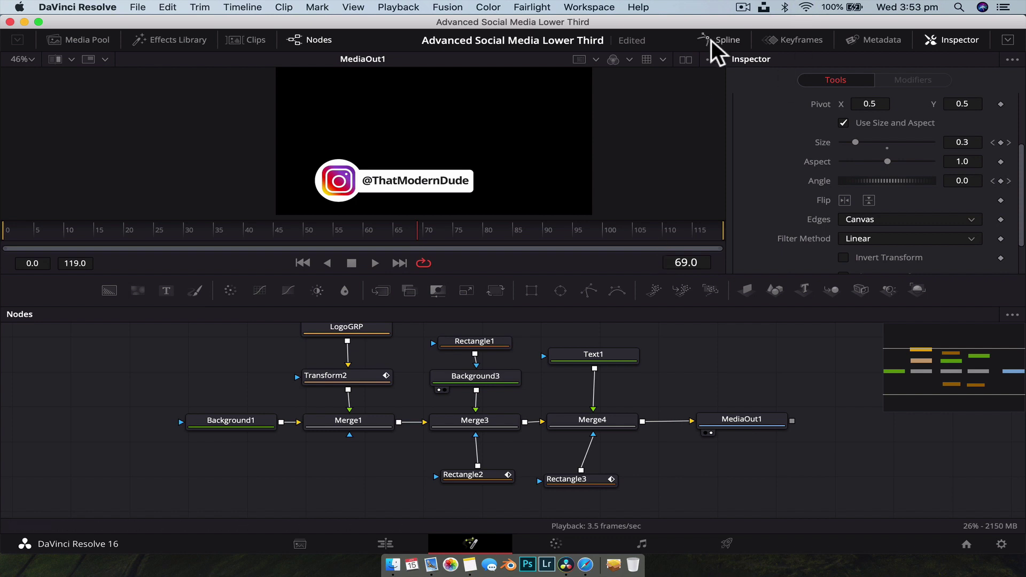
- Open the Spline editor, enlarge it, and show Transform2's size and angle curves fitted to the view
{"action": "scroll", "coordinate": [751, 352], "scroll_direction": "right", "scroll_amount": 10}
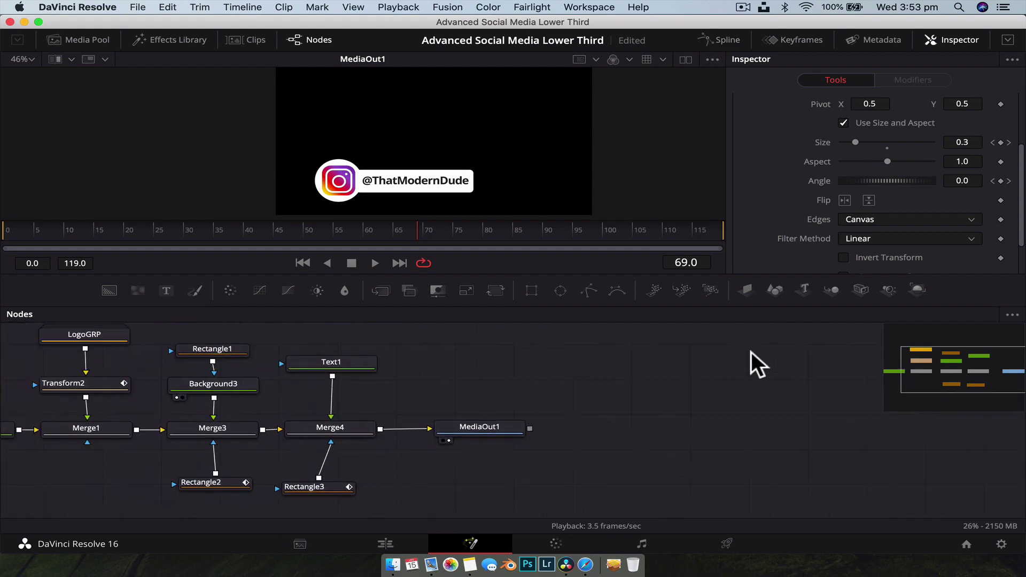
{"action": "left_click", "coordinate": [739, 43]}
{"action": "left_click_drag", "start_coordinate": [690, 440], "coordinate": [392, 435]}
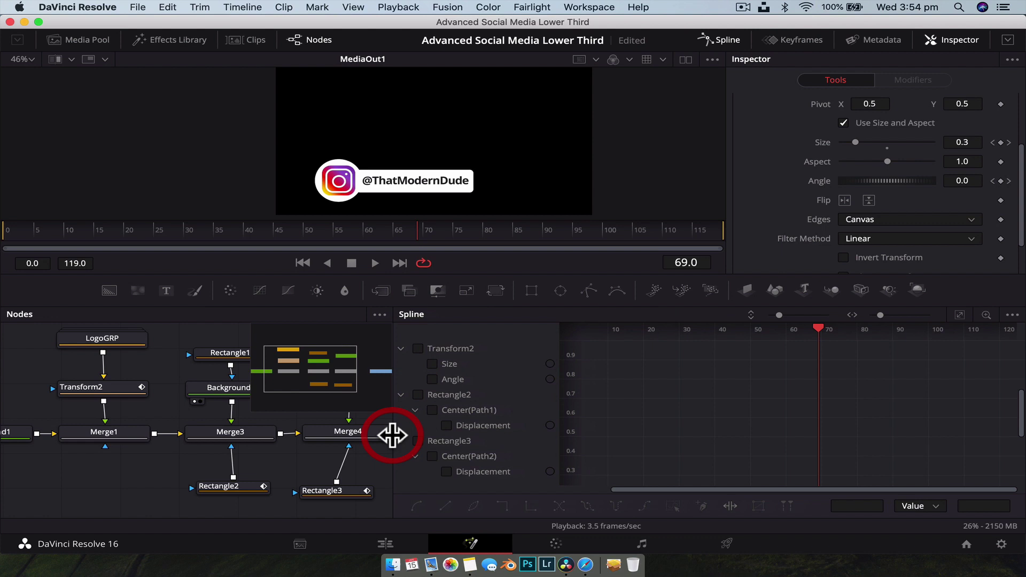
{"action": "left_click", "coordinate": [85, 389]}
{"action": "left_click", "coordinate": [419, 348]}
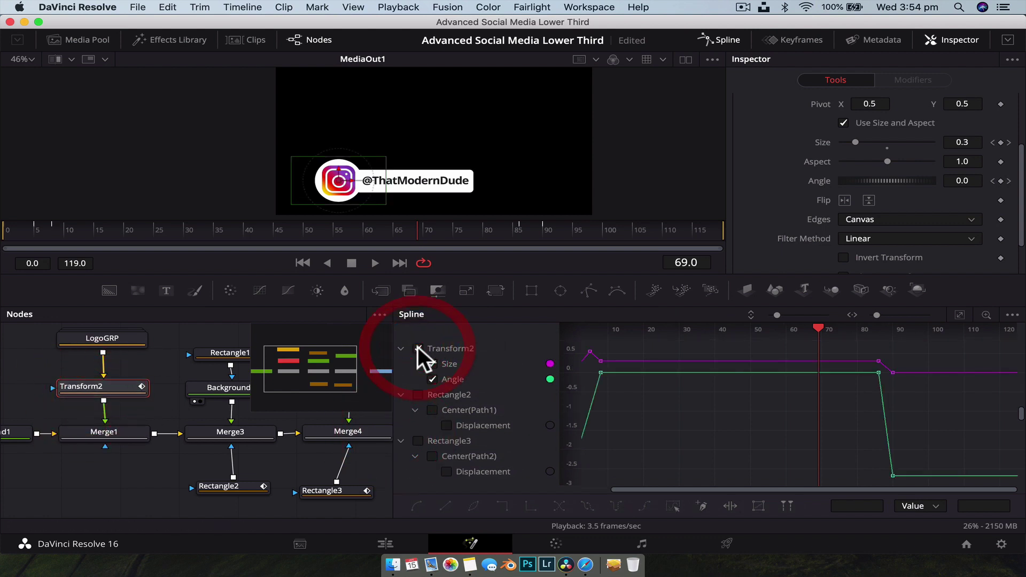
{"action": "scroll", "coordinate": [801, 409], "scroll_direction": "left", "scroll_amount": 15}
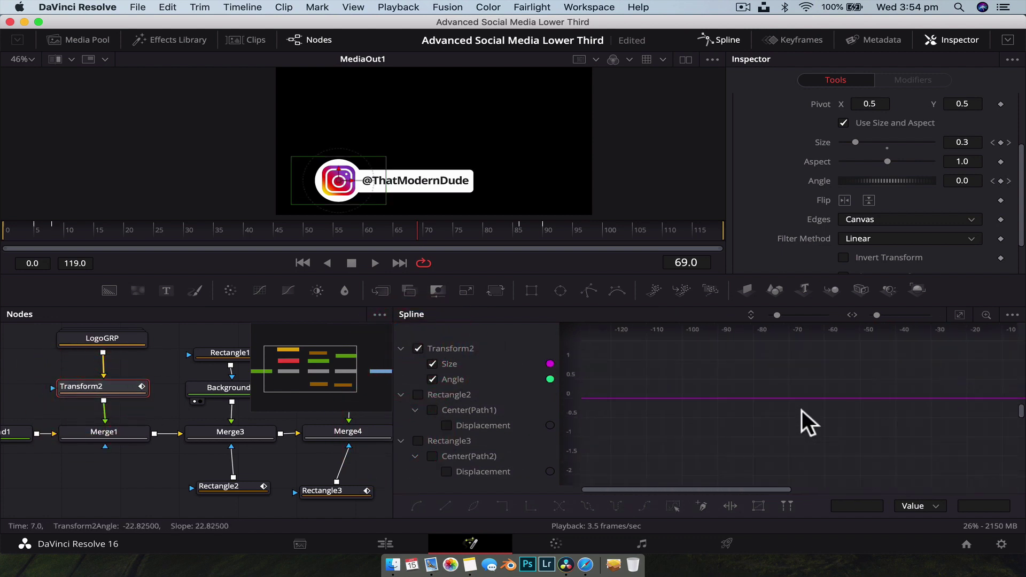
{"action": "left_click", "coordinate": [959, 314]}
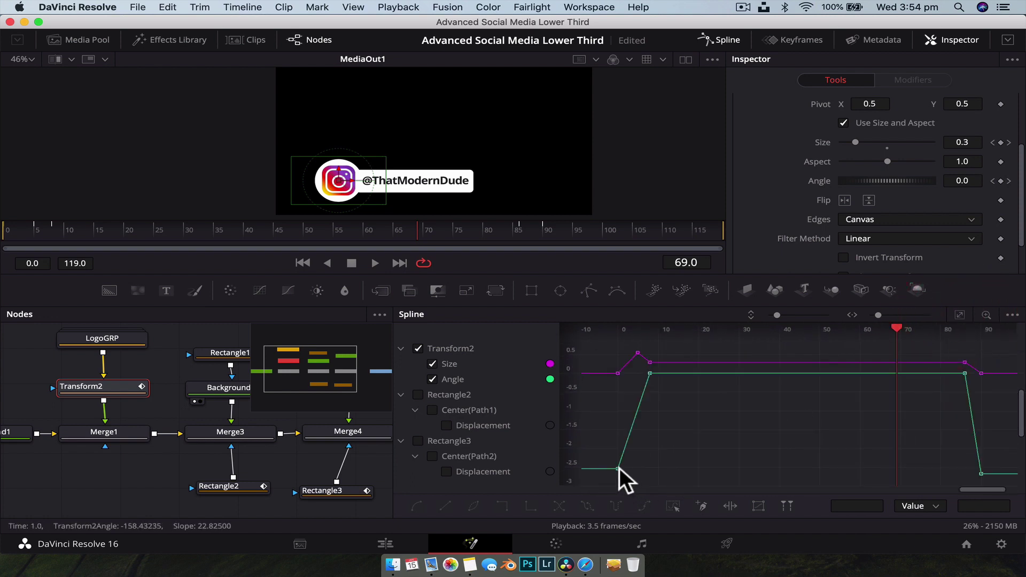
- Smooth Transform2's angle curve at its first keyframe and its last keyframe on frame 90
{"action": "left_click", "coordinate": [417, 505]}
{"action": "left_click", "coordinate": [981, 473]}
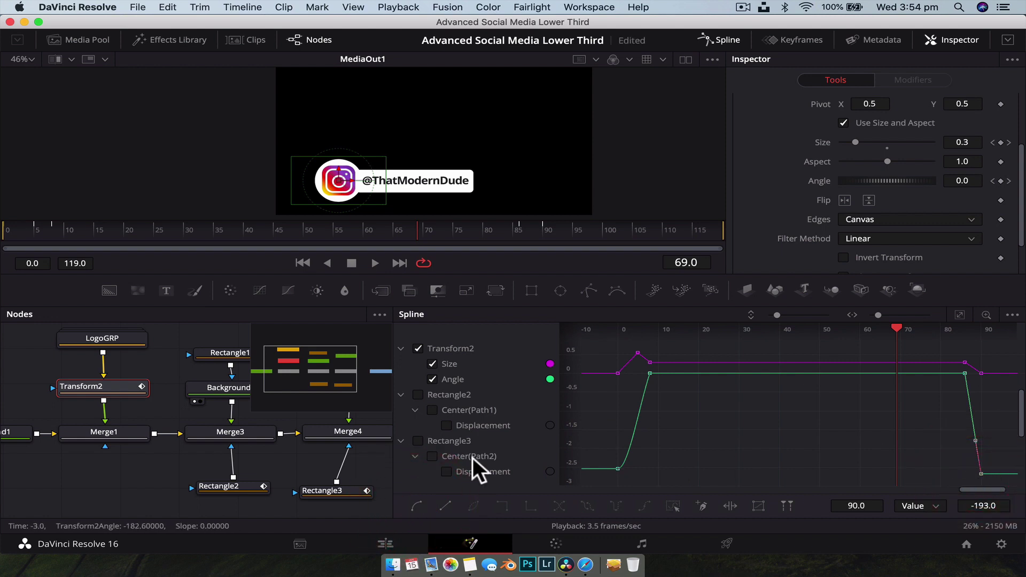
{"action": "left_click", "coordinate": [414, 506]}
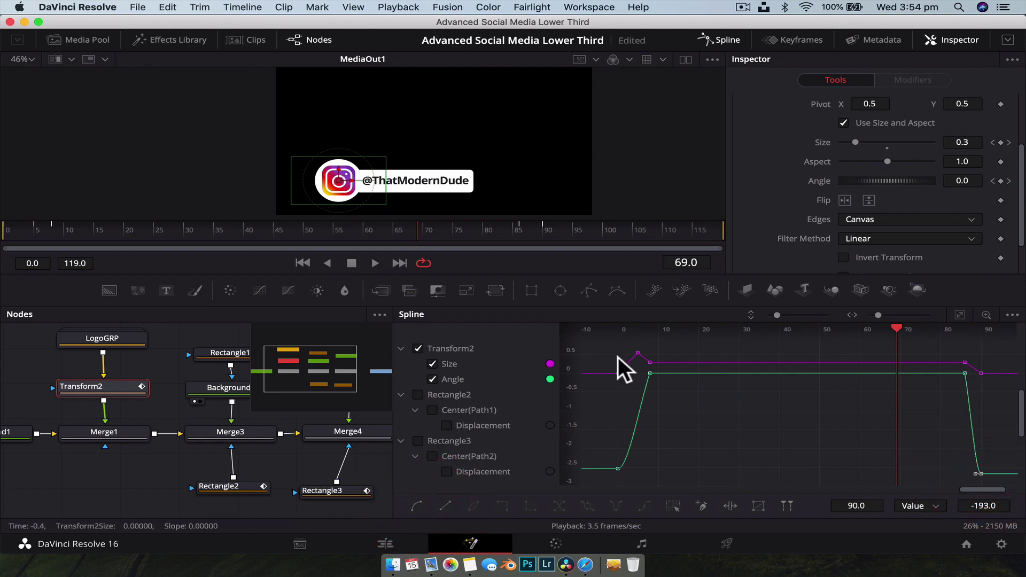
- Smooth Transform2's size curve at the keyframes on frames 0, 5 and 90
{"action": "left_click", "coordinate": [618, 373]}
{"action": "left_click", "coordinate": [415, 506]}
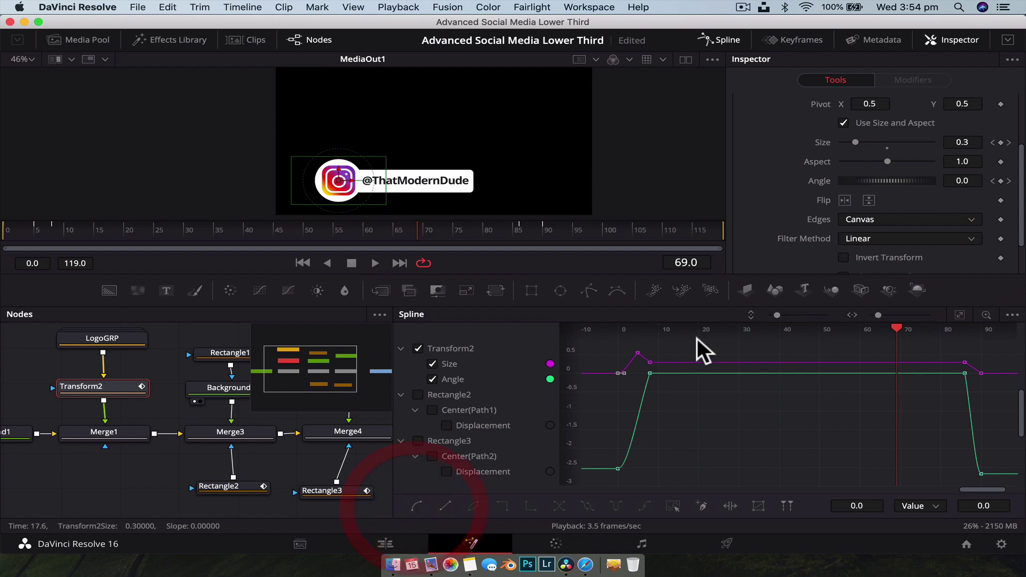
{"action": "left_click", "coordinate": [638, 354]}
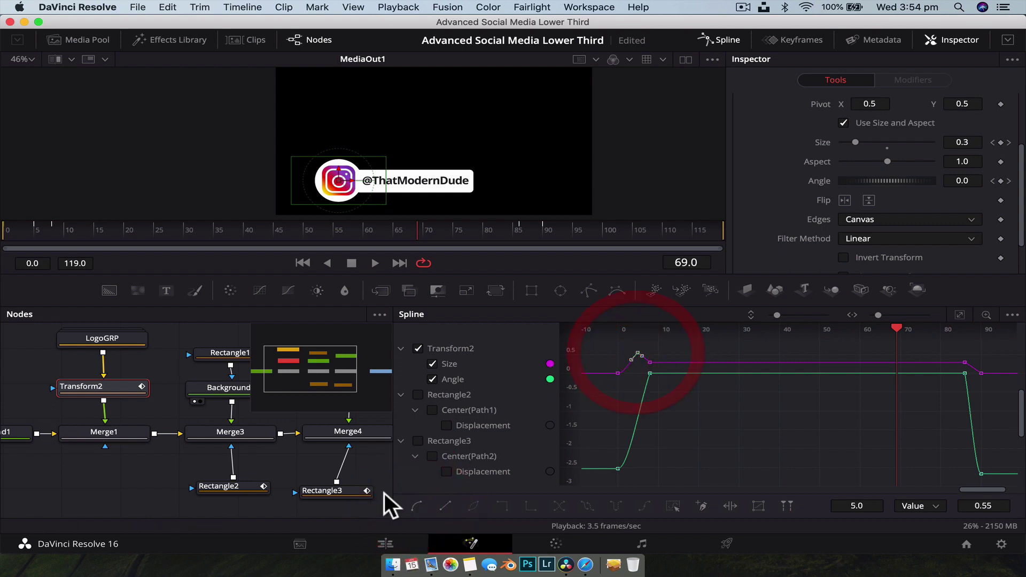
{"action": "left_click", "coordinate": [414, 508]}
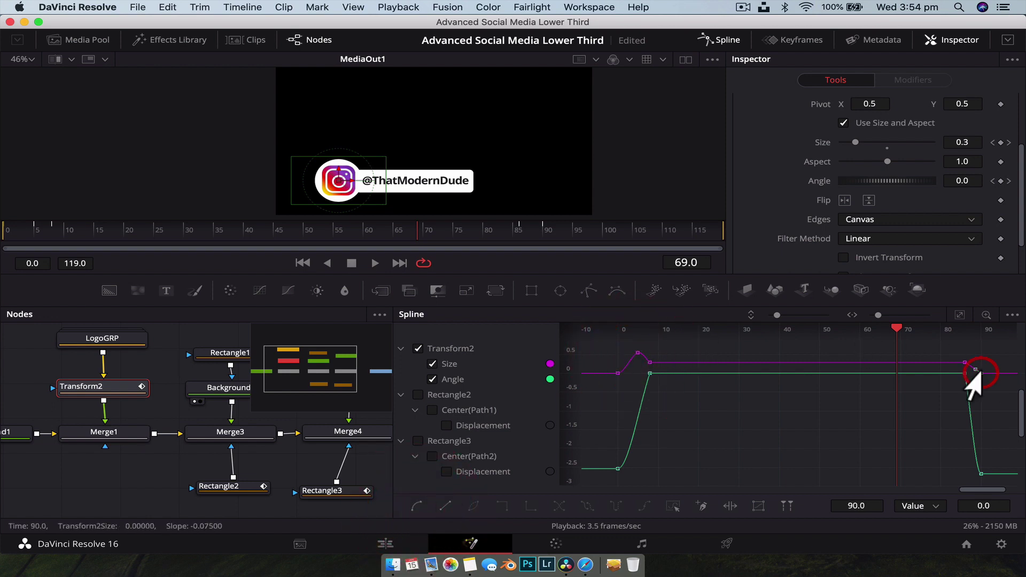
{"action": "left_click", "coordinate": [416, 506]}
{"action": "left_click", "coordinate": [729, 437]}
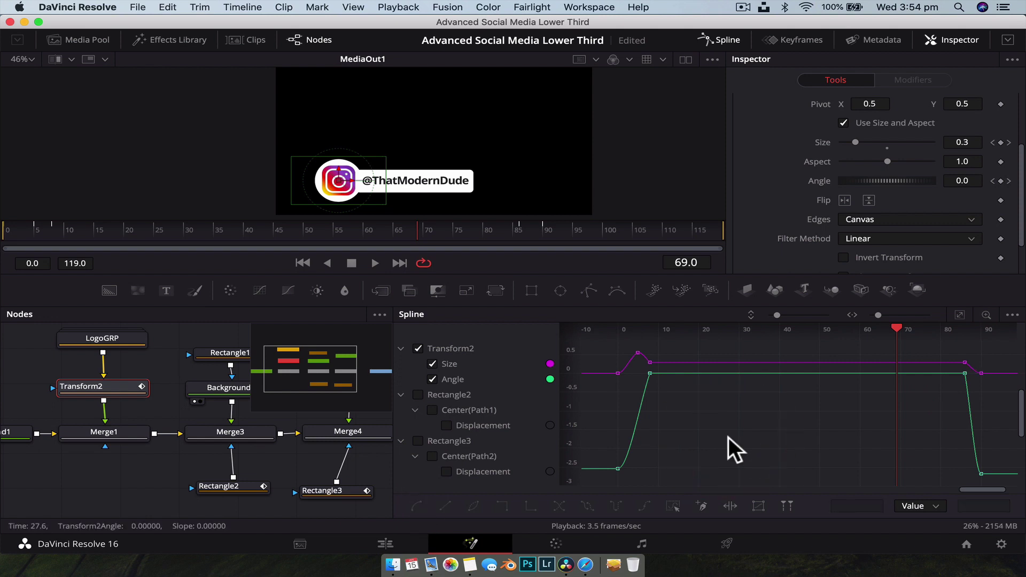
- Show only Rectangle2's displacement curve, smooth its first and last keyframes, and hide the curve again
{"action": "left_click", "coordinate": [419, 348]}
{"action": "left_click", "coordinate": [416, 394]}
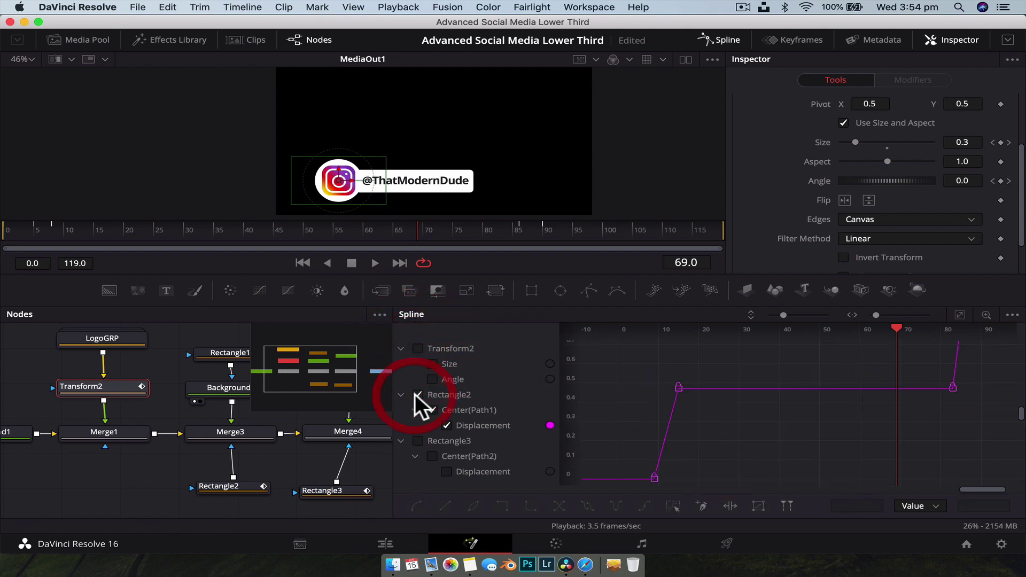
{"action": "left_click", "coordinate": [962, 315]}
{"action": "left_click", "coordinate": [980, 351]}
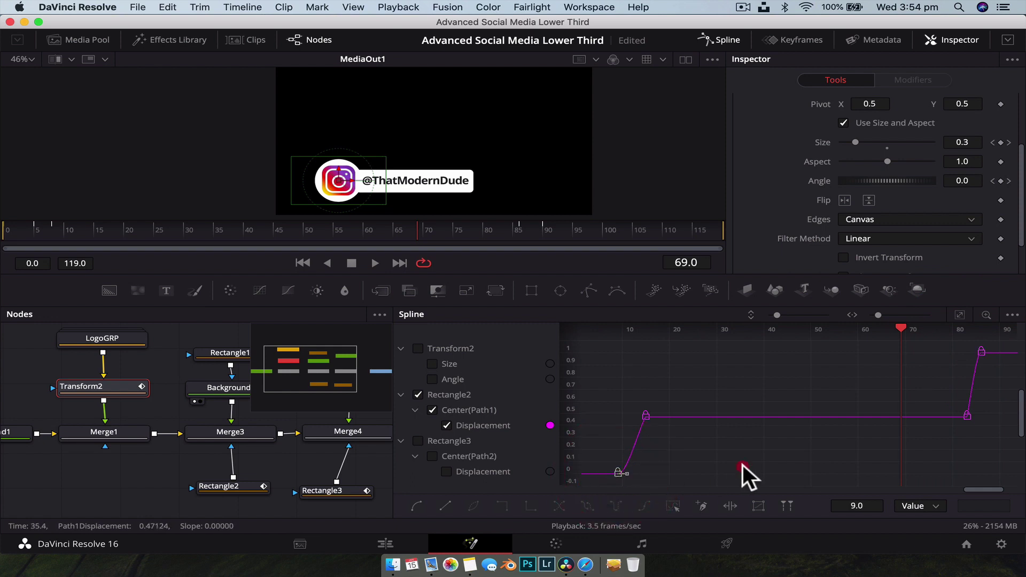
{"action": "left_click", "coordinate": [418, 394]}
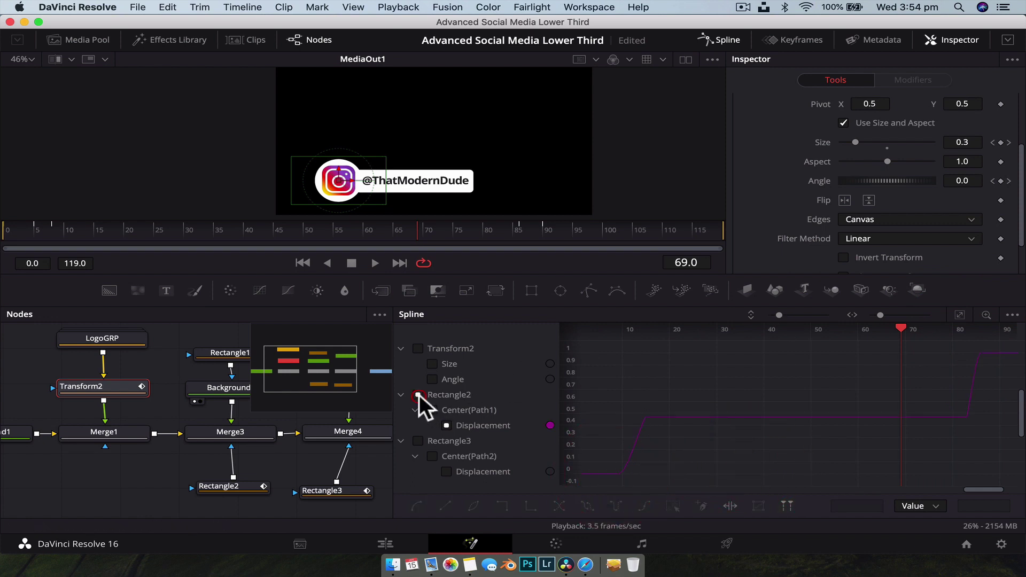
- Show only Rectangle3's displacement curve fitted to the view, smooth its first and last keyframes, and close the Spline editor
{"action": "left_click", "coordinate": [419, 439]}
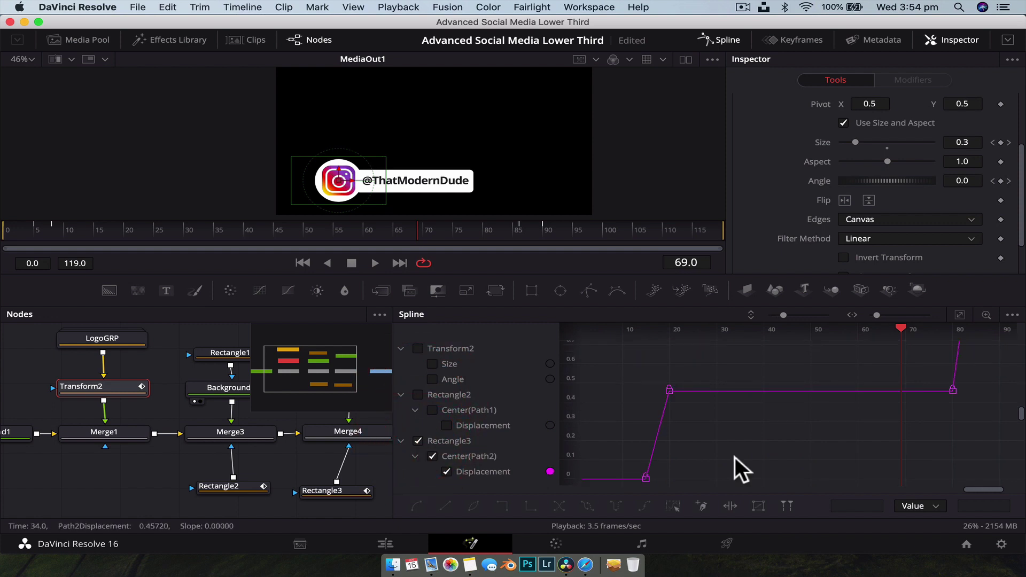
{"action": "left_click", "coordinate": [958, 315]}
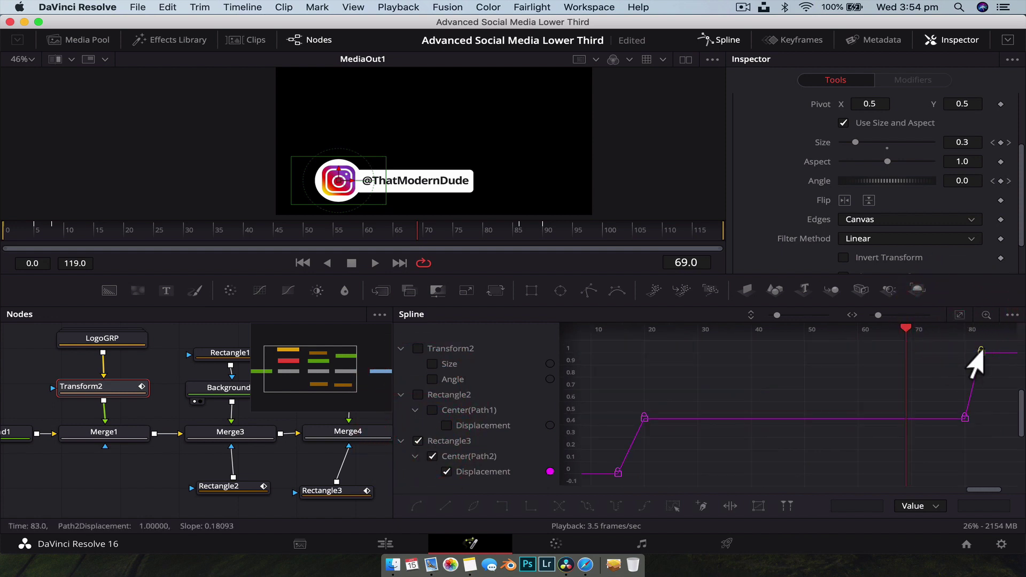
{"action": "left_click", "coordinate": [618, 474]}
{"action": "left_click", "coordinate": [739, 468]}
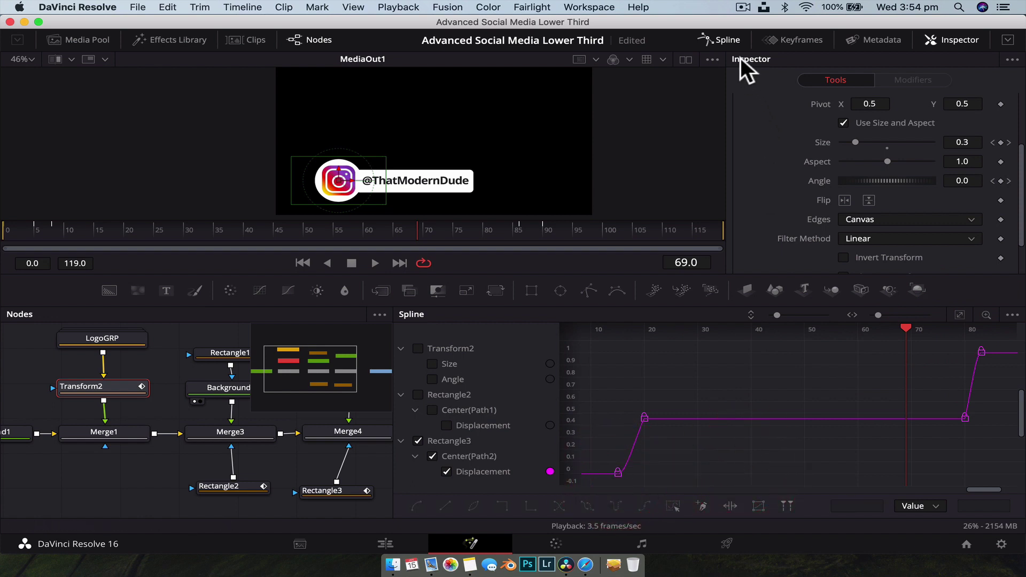
{"action": "left_click", "coordinate": [728, 41]}
- Enable Motion Blur on the Merge1 node that composites the logo
{"action": "scroll", "coordinate": [665, 426], "scroll_direction": "left", "scroll_amount": 10}
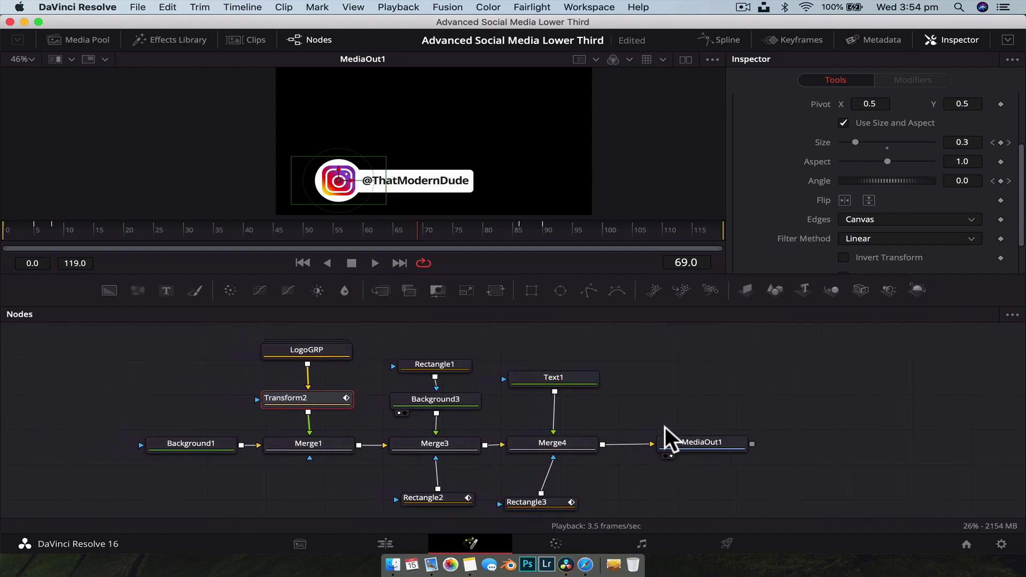
{"action": "left_click", "coordinate": [421, 455]}
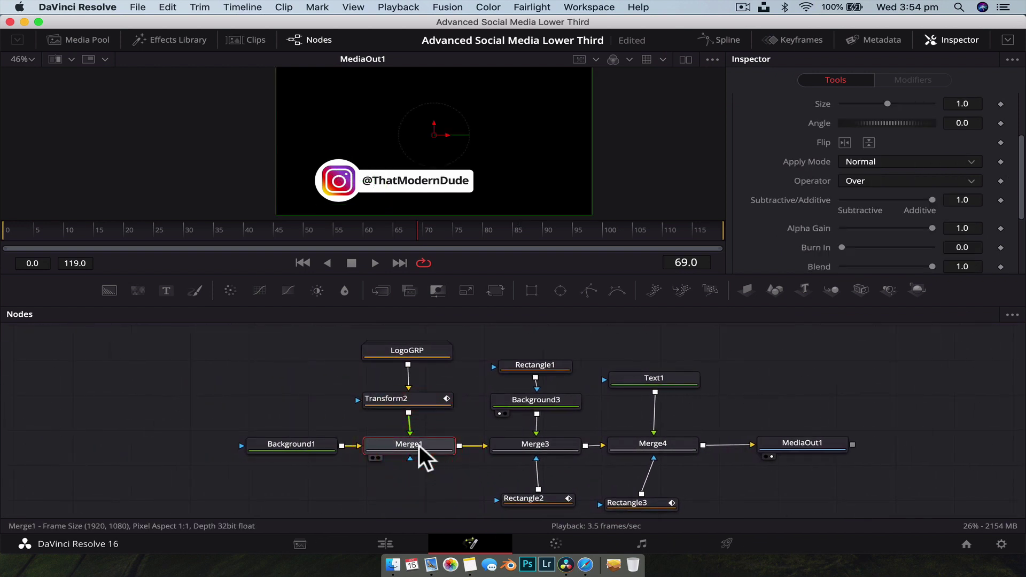
{"action": "scroll", "coordinate": [605, 339], "scroll_direction": "right", "scroll_amount": 5}
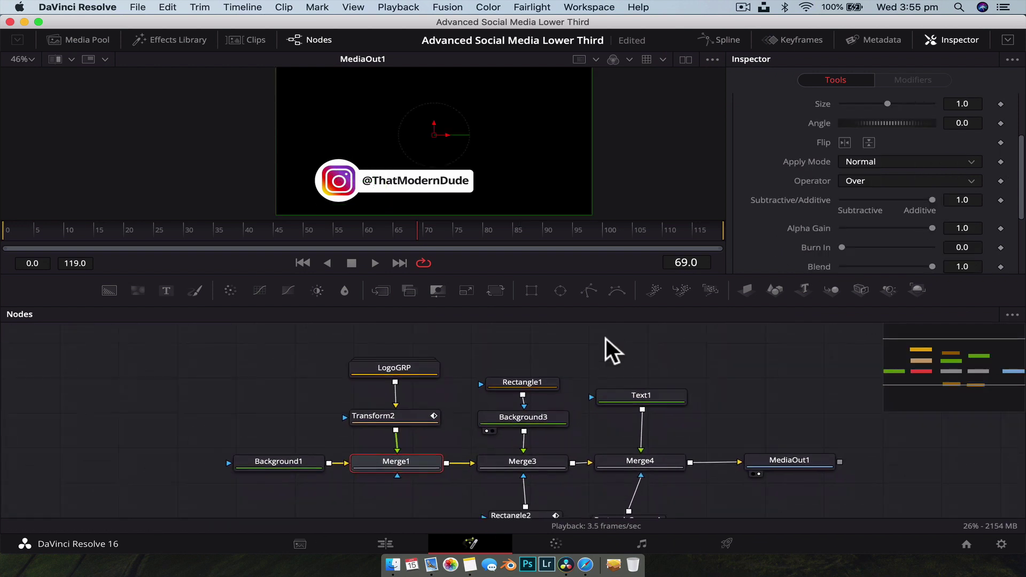
{"action": "left_click", "coordinate": [371, 485]}
{"action": "left_click", "coordinate": [385, 435]}
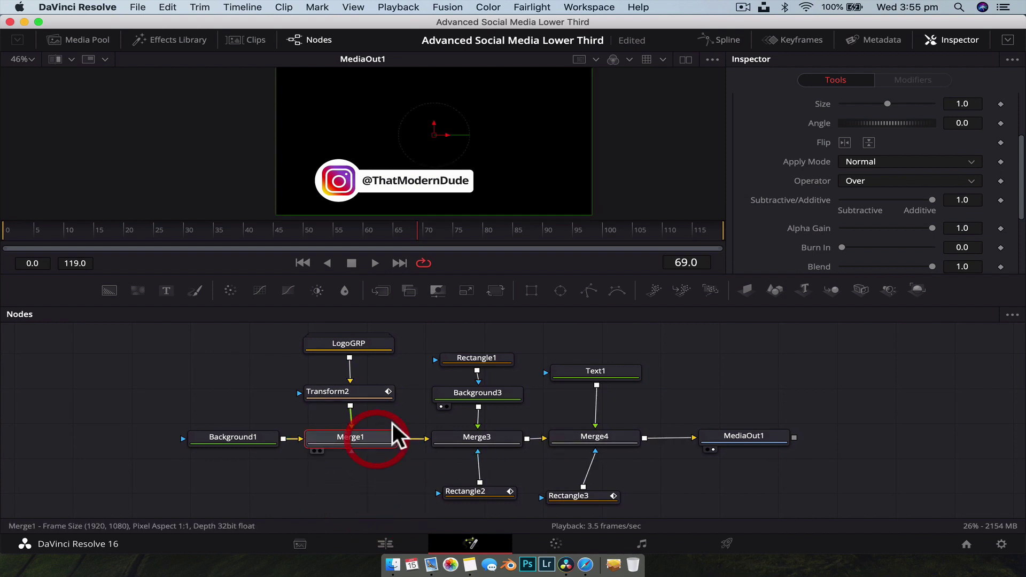
{"action": "scroll", "coordinate": [957, 199], "scroll_direction": "up", "scroll_amount": 4}
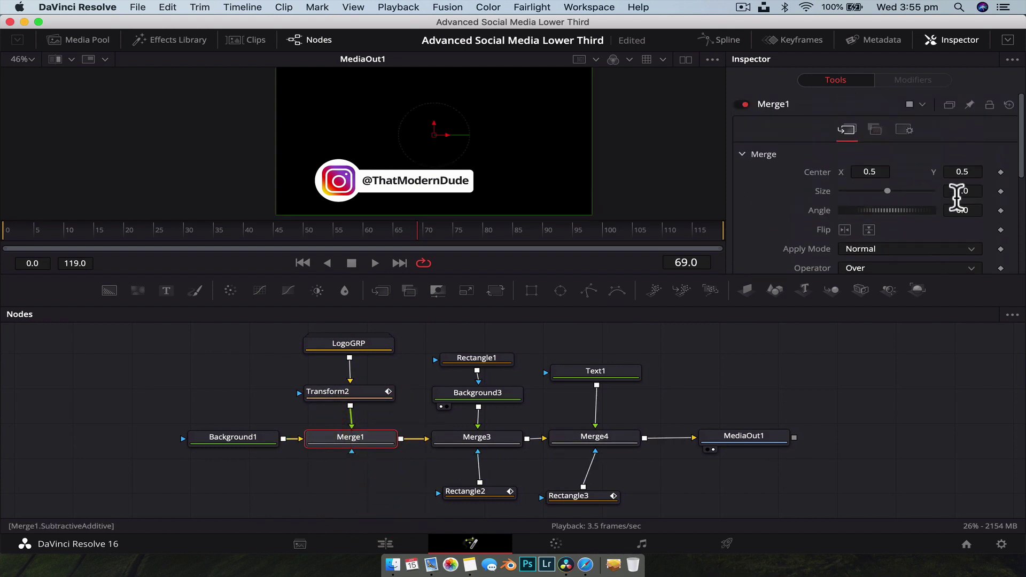
{"action": "left_click", "coordinate": [904, 129]}
{"action": "scroll", "coordinate": [877, 219], "scroll_direction": "down", "scroll_amount": 3}
{"action": "left_click", "coordinate": [843, 221]}
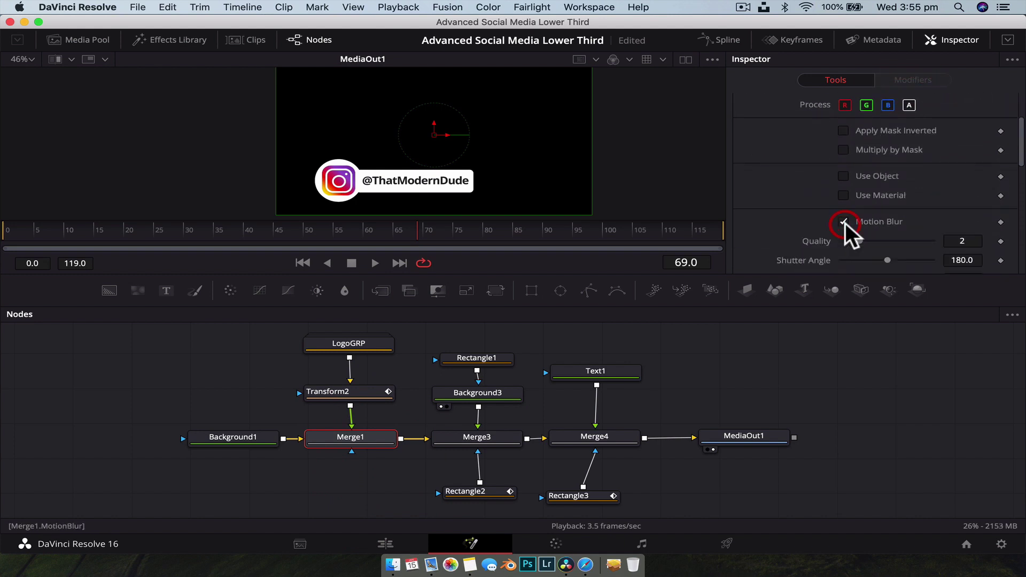
- Enable Motion Blur on the Merge3 node that composites the white bar
{"action": "left_click", "coordinate": [490, 437]}
{"action": "scroll", "coordinate": [955, 129], "scroll_direction": "up", "scroll_amount": 2}
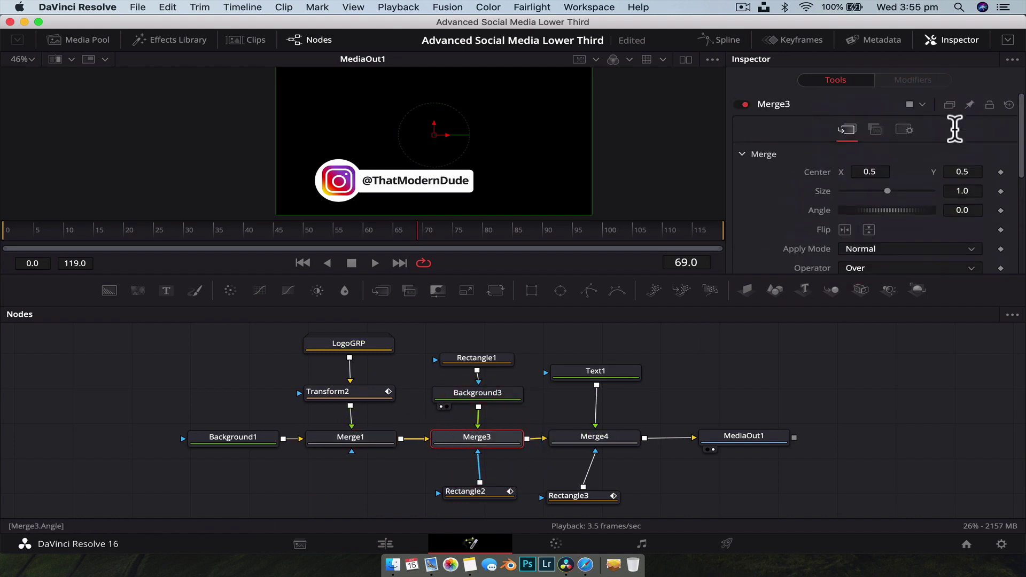
{"action": "left_click", "coordinate": [911, 129]}
{"action": "scroll", "coordinate": [851, 246], "scroll_direction": "down", "scroll_amount": 5}
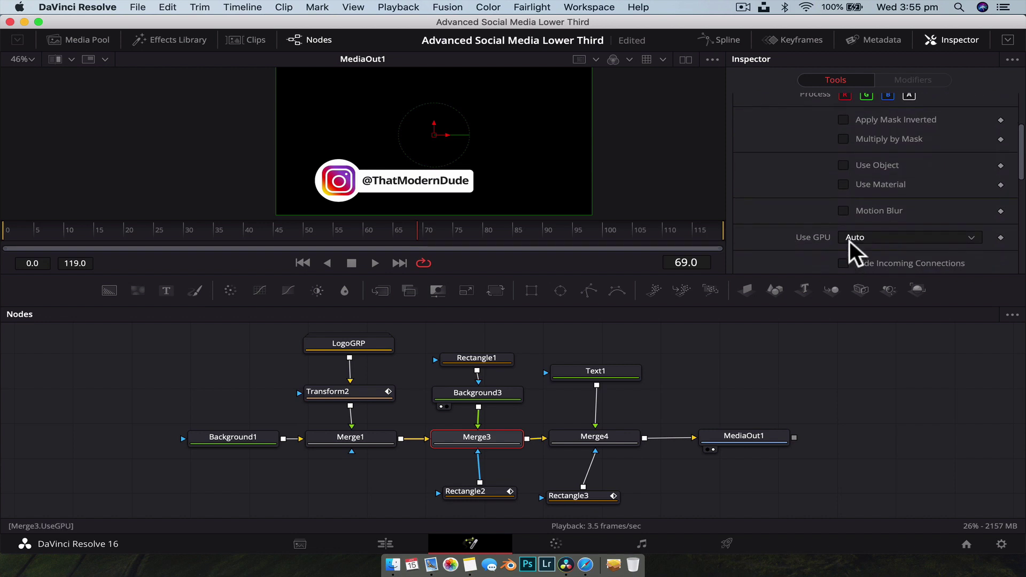
{"action": "left_click", "coordinate": [843, 210]}
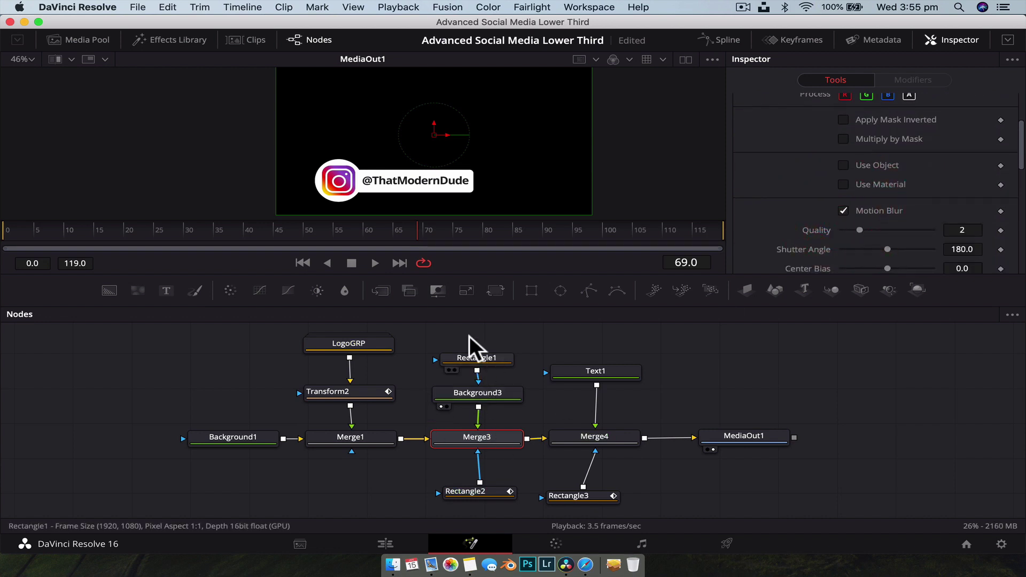
- Enable Motion Blur on the Merge4 node that composites the text, and return the playhead to frame 0
{"action": "left_click", "coordinate": [597, 438]}
{"action": "scroll", "coordinate": [905, 201], "scroll_direction": "up", "scroll_amount": 3}
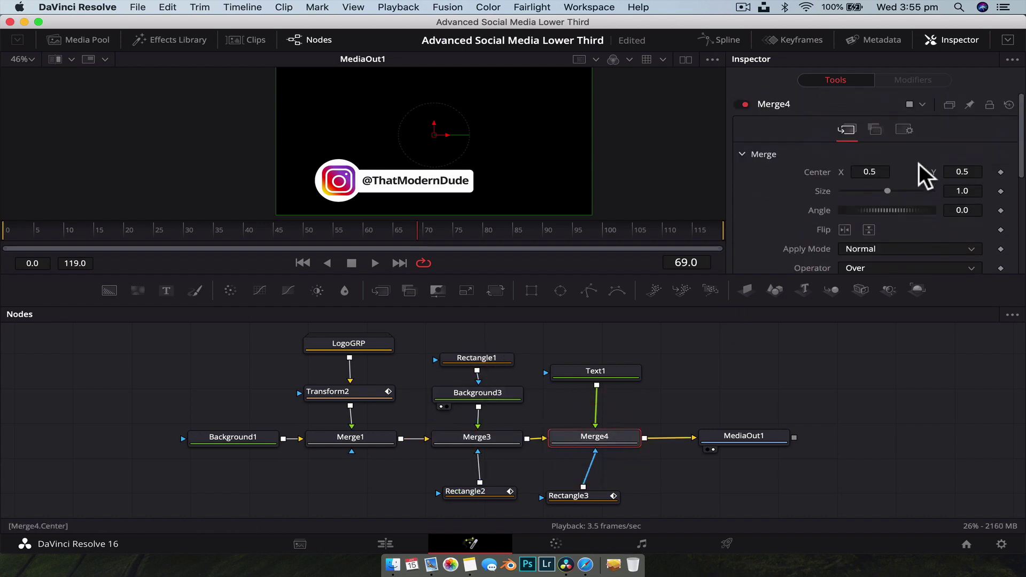
{"action": "left_click", "coordinate": [911, 128]}
{"action": "left_click_drag", "start_coordinate": [110, 231], "coordinate": [7, 235]}
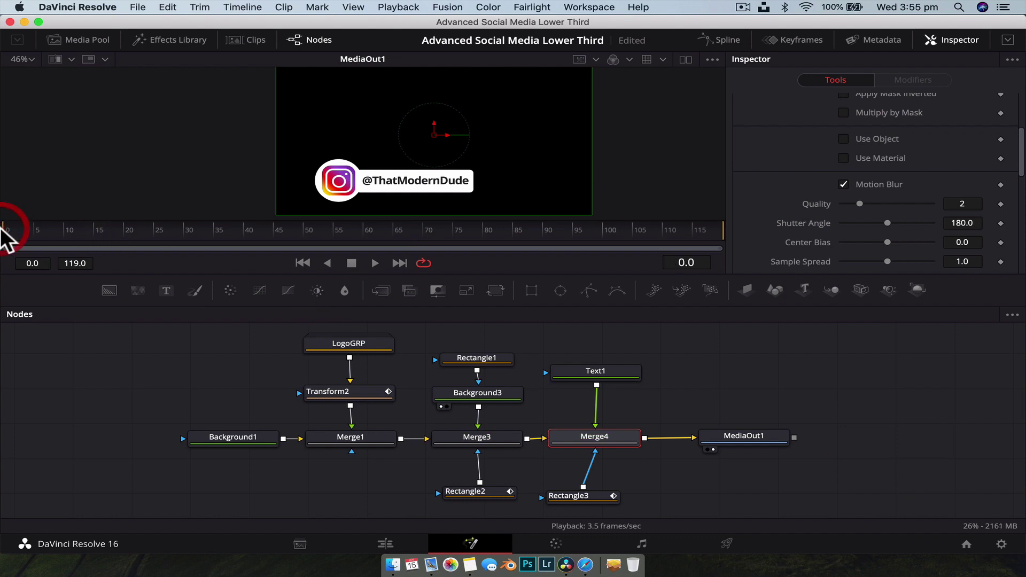
- Place the SOCIALMEDIALT composition at the start of track V1 on the Edit page and turn on render caching for its Fusion output
{"action": "left_click", "coordinate": [389, 545]}
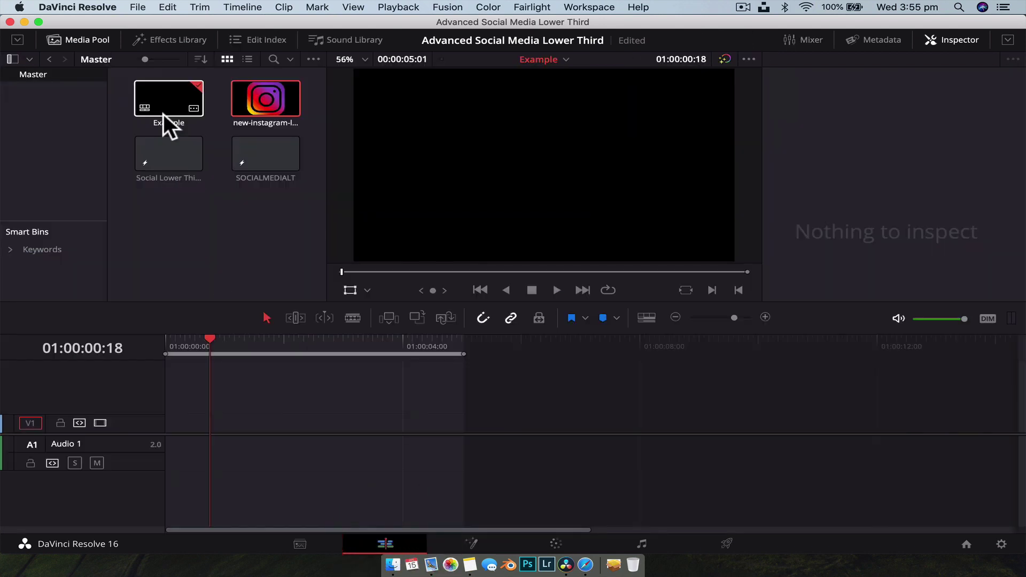
{"action": "left_click_drag", "start_coordinate": [261, 152], "coordinate": [216, 424]}
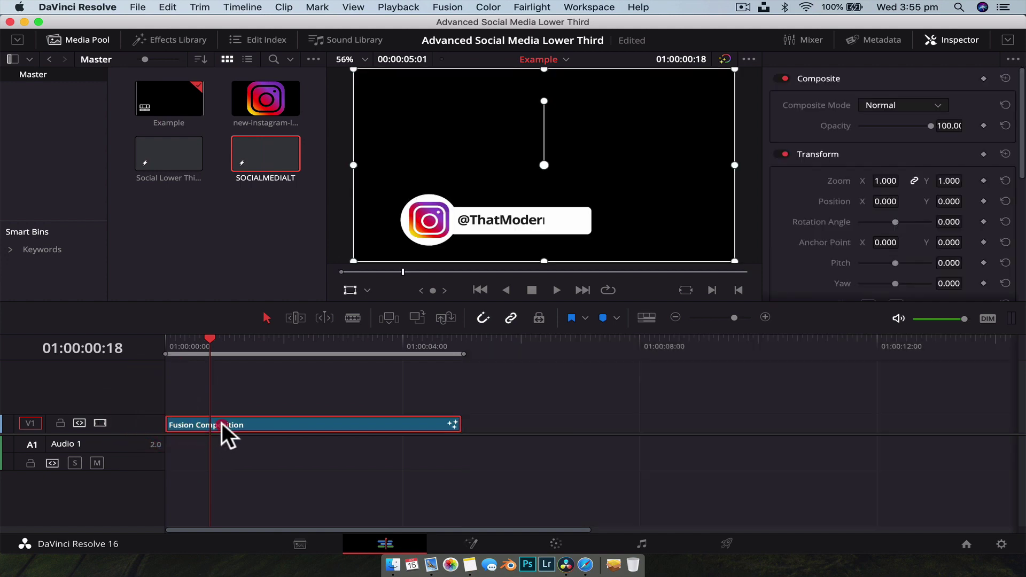
{"action": "right_click", "coordinate": [222, 422]}
{"action": "mouse_move", "coordinate": [281, 387]}
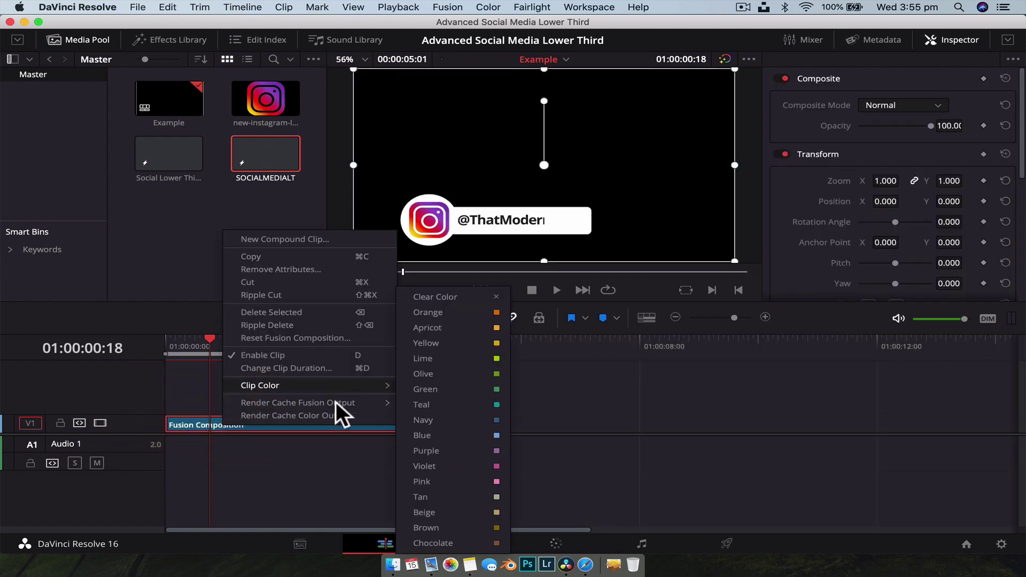
{"action": "mouse_move", "coordinate": [344, 400]}
{"action": "left_click", "coordinate": [422, 415]}
- Play the lower third repeatedly from the start of the timeline to check how the logo, bar and text animate in
{"action": "left_click", "coordinate": [174, 338]}
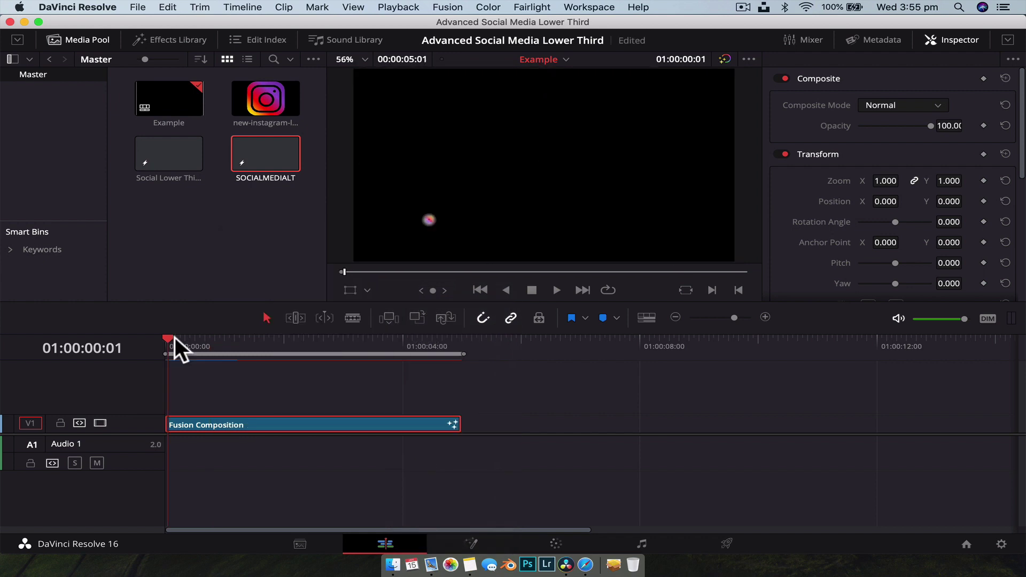
{"action": "left_click", "coordinate": [166, 338]}
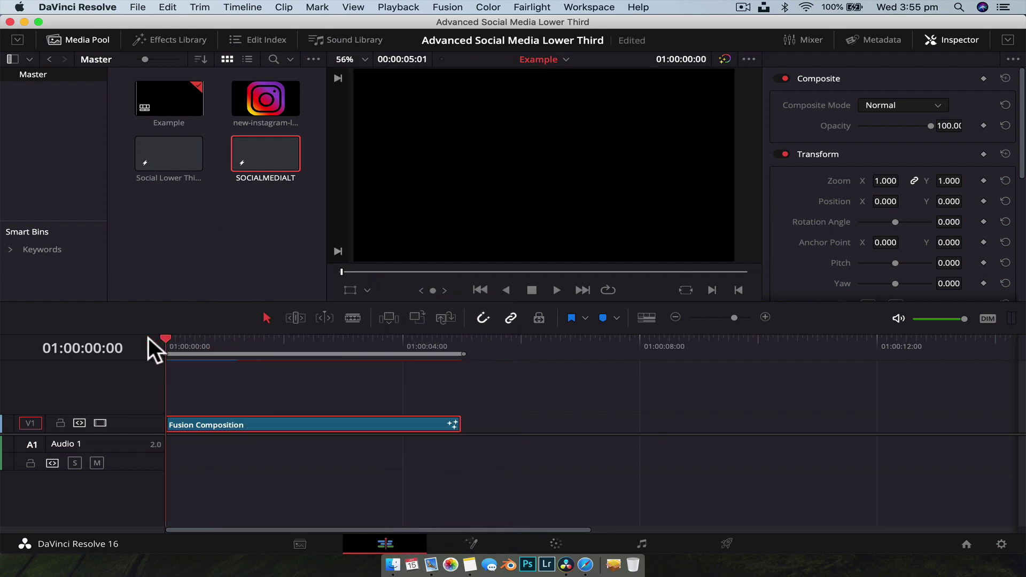
{"action": "key", "text": "space"}
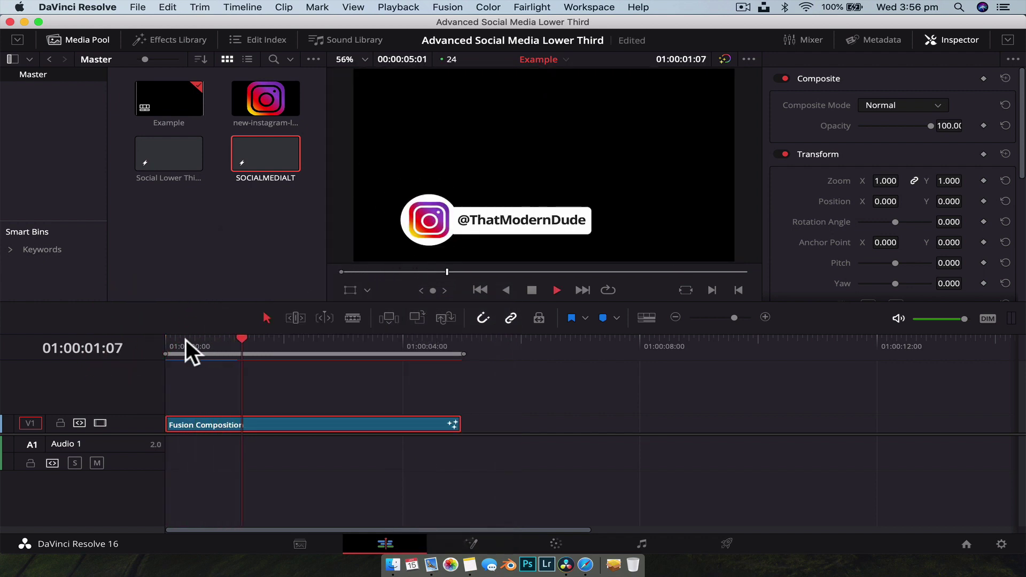
{"action": "left_click", "coordinate": [163, 339]}
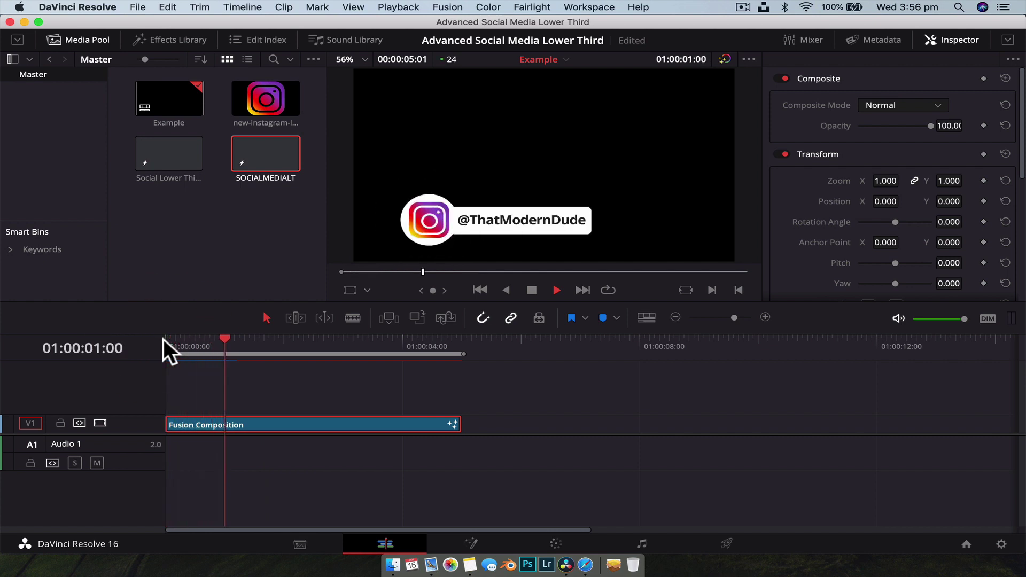
{"action": "left_click", "coordinate": [160, 339]}
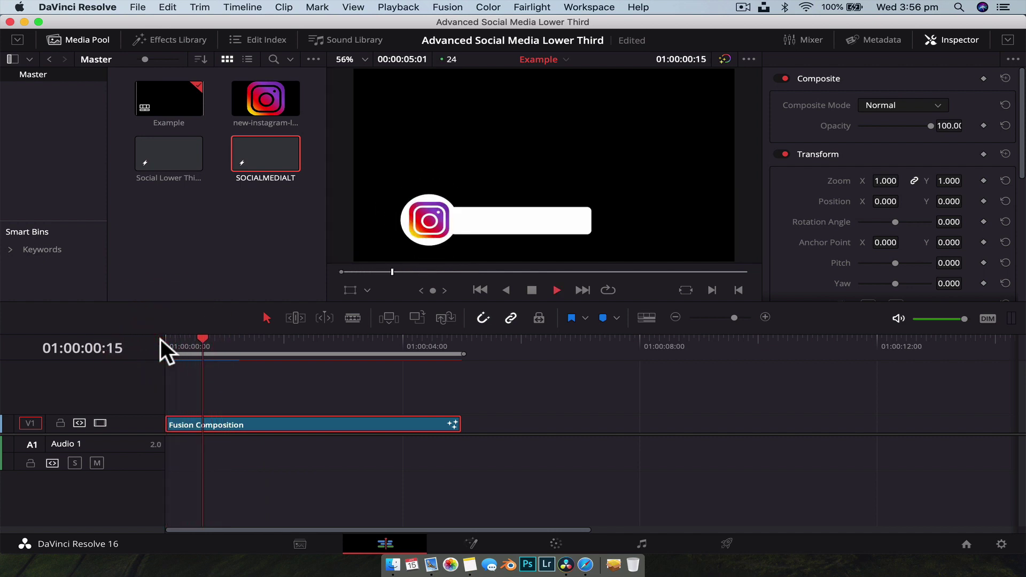
{"action": "key", "text": "space"}
{"action": "left_click", "coordinate": [161, 340]}
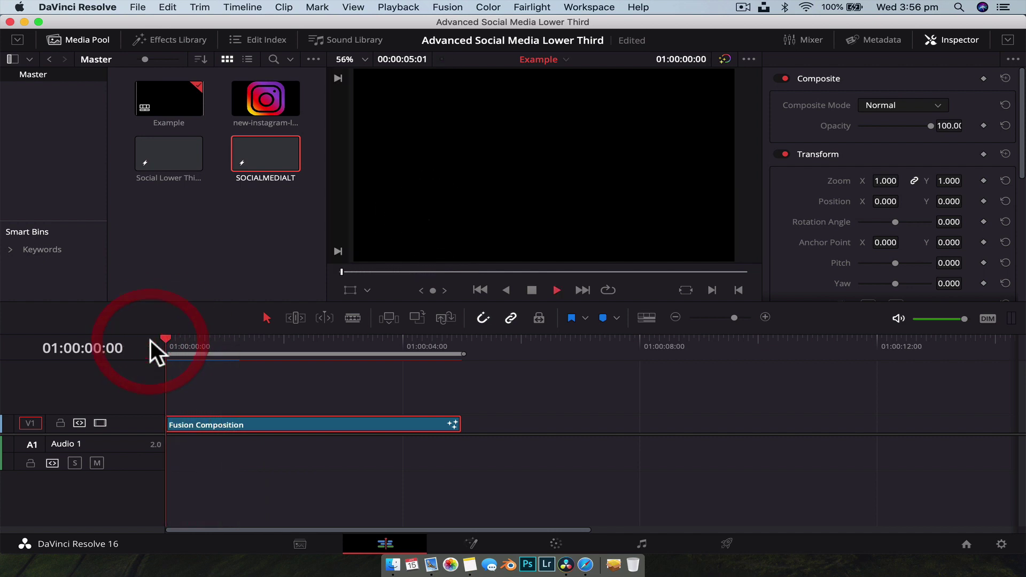
{"action": "key", "text": "space"}
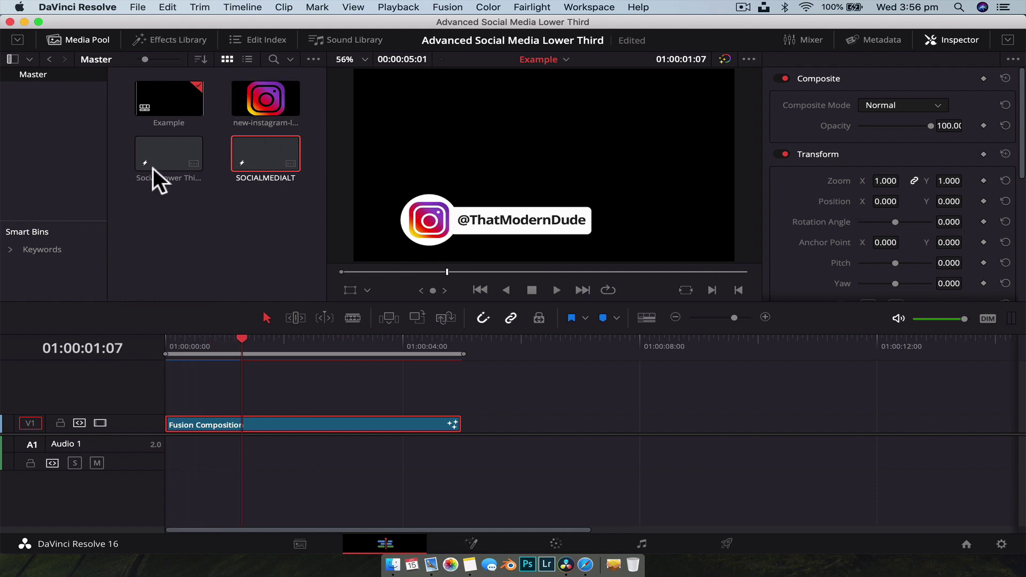
{"action": "key", "text": "Home"}
{"action": "key", "text": "space"}
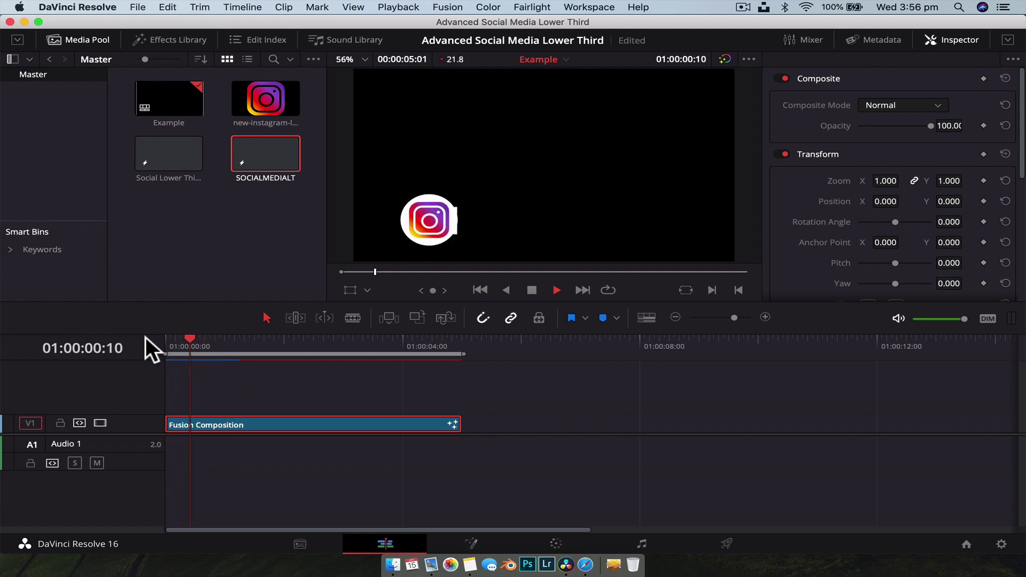
{"action": "key", "text": "Home"}
{"action": "left_click", "coordinate": [162, 339]}
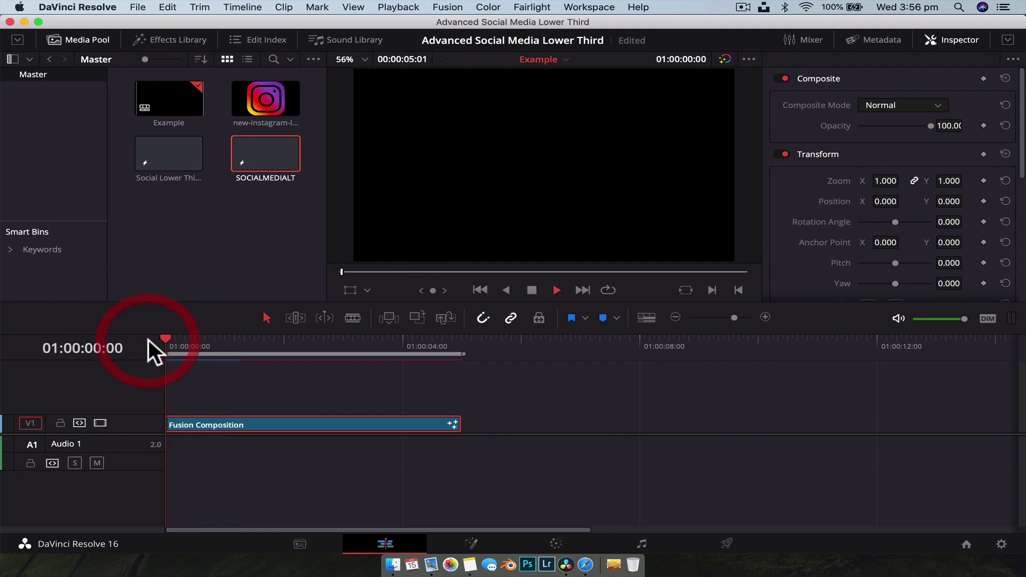
{"action": "key", "text": "space"}
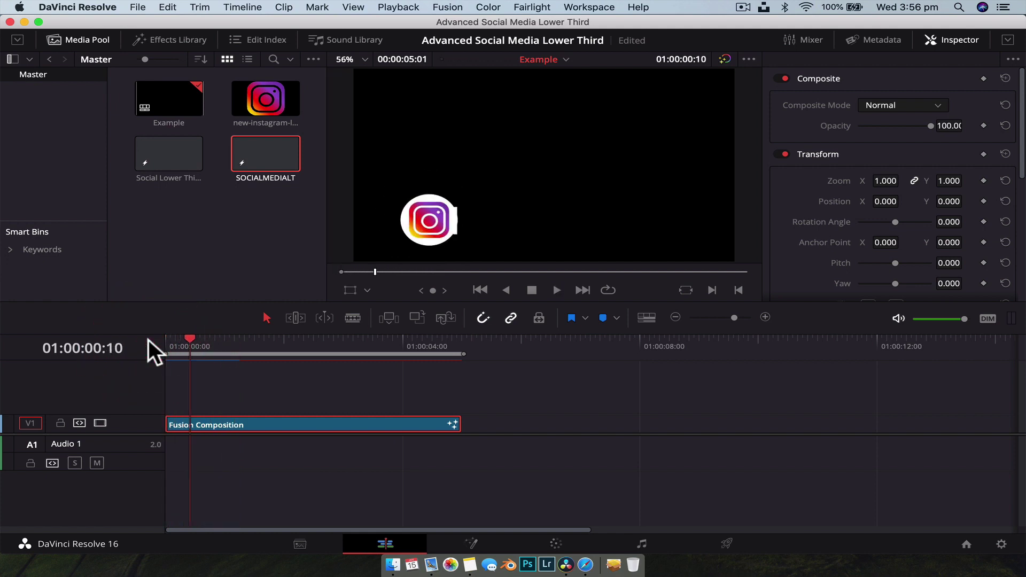
{"action": "key", "text": "space"}
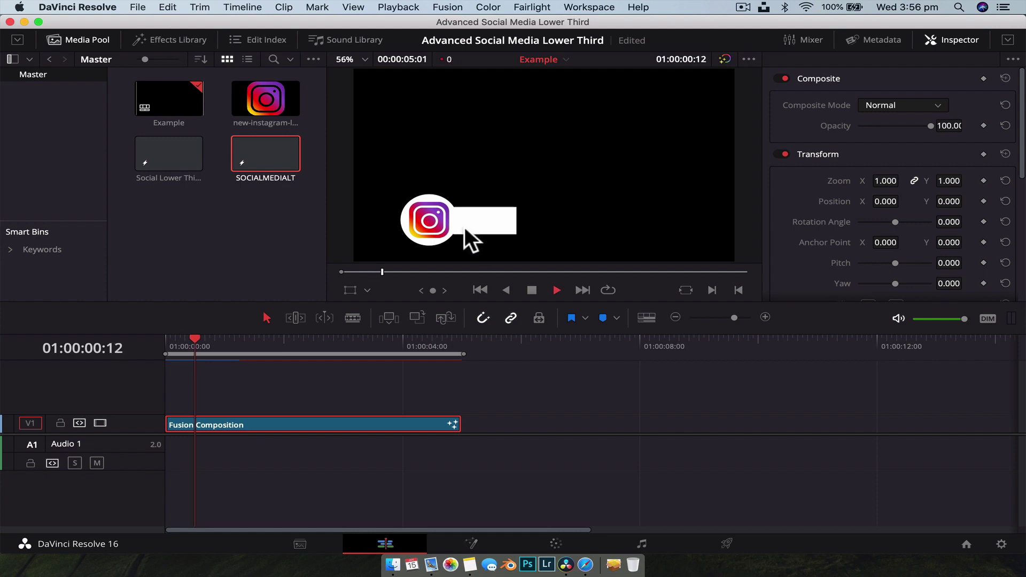
{"action": "left_click", "coordinate": [188, 338]}
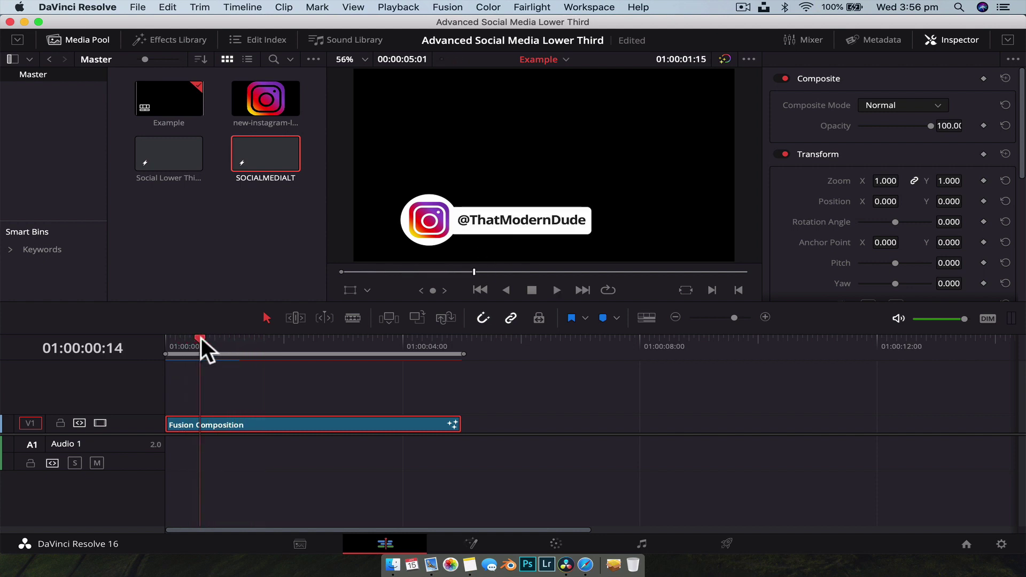
{"action": "left_click", "coordinate": [163, 338]}
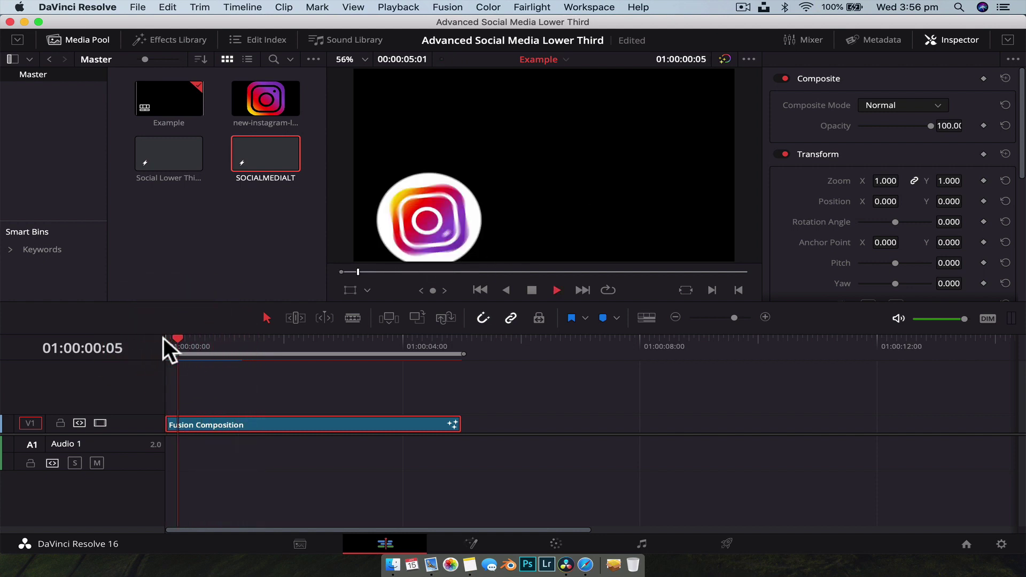
{"action": "key", "text": "space"}
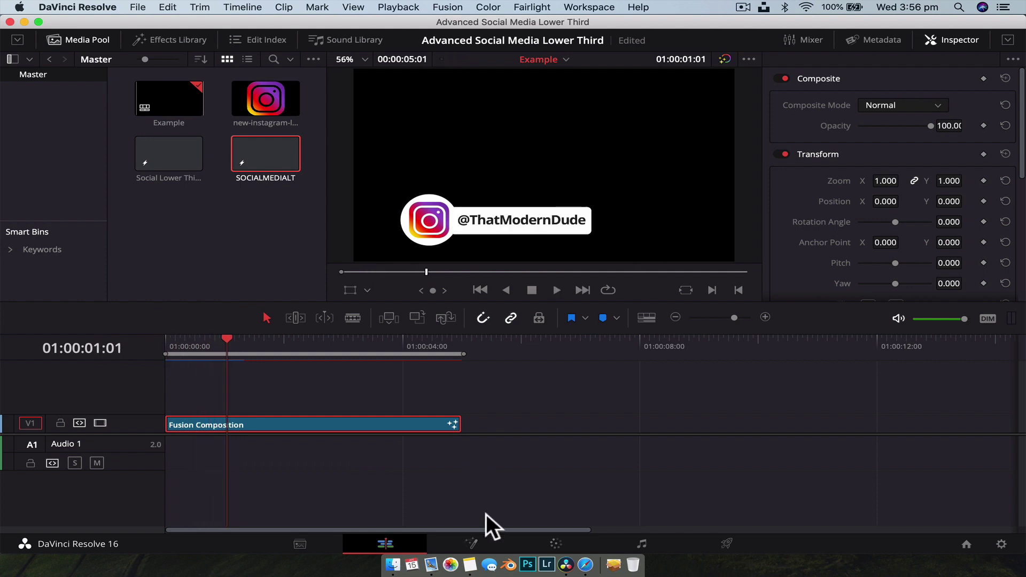
- Return to the Fusion page and, checking the bar reveal at frame 11, set Rectangle2's Soft Edge to about 0.03
{"action": "left_click", "coordinate": [477, 545]}
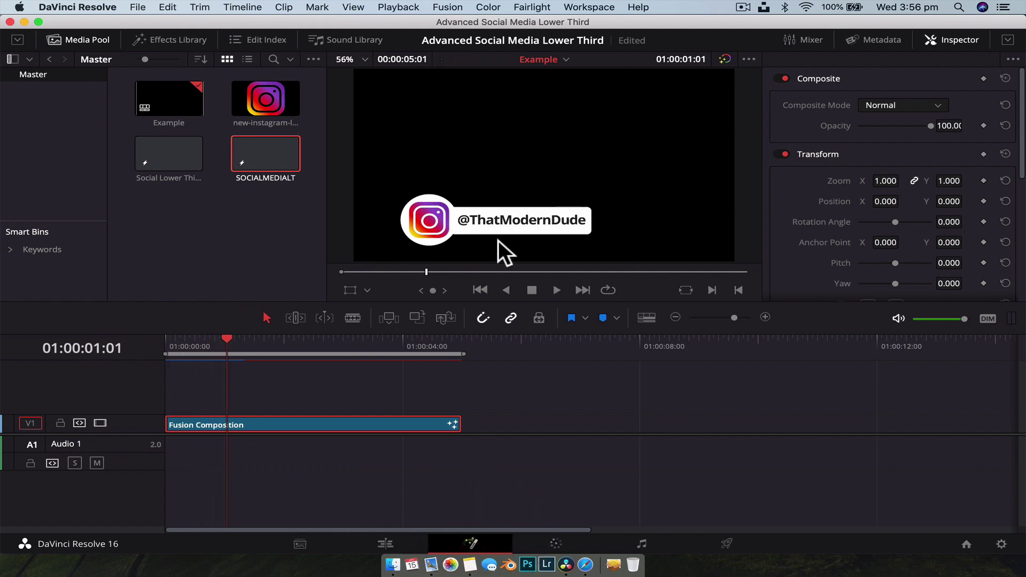
{"action": "scroll", "coordinate": [272, 502], "scroll_direction": "down", "scroll_amount": 1}
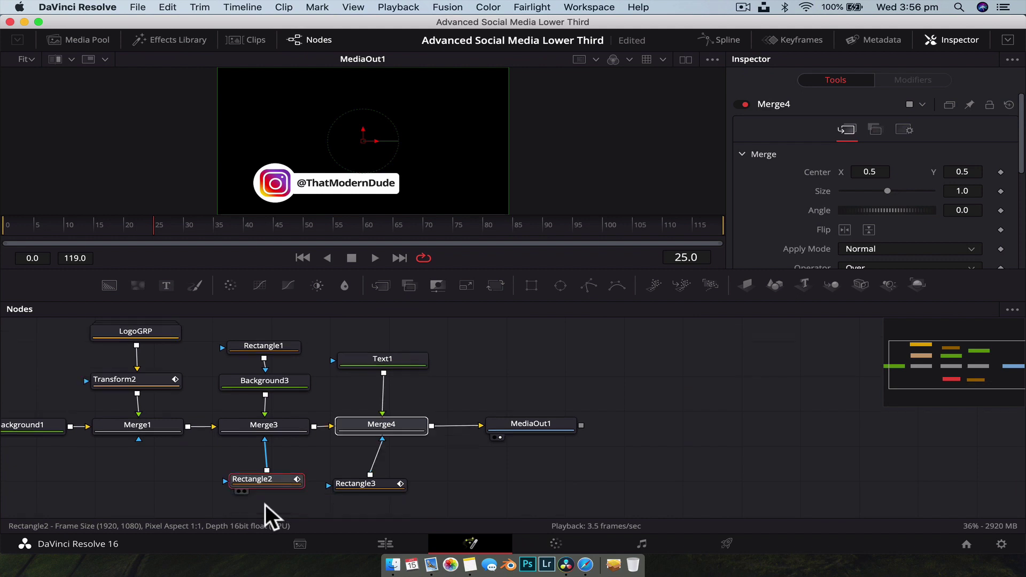
{"action": "left_click", "coordinate": [265, 481]}
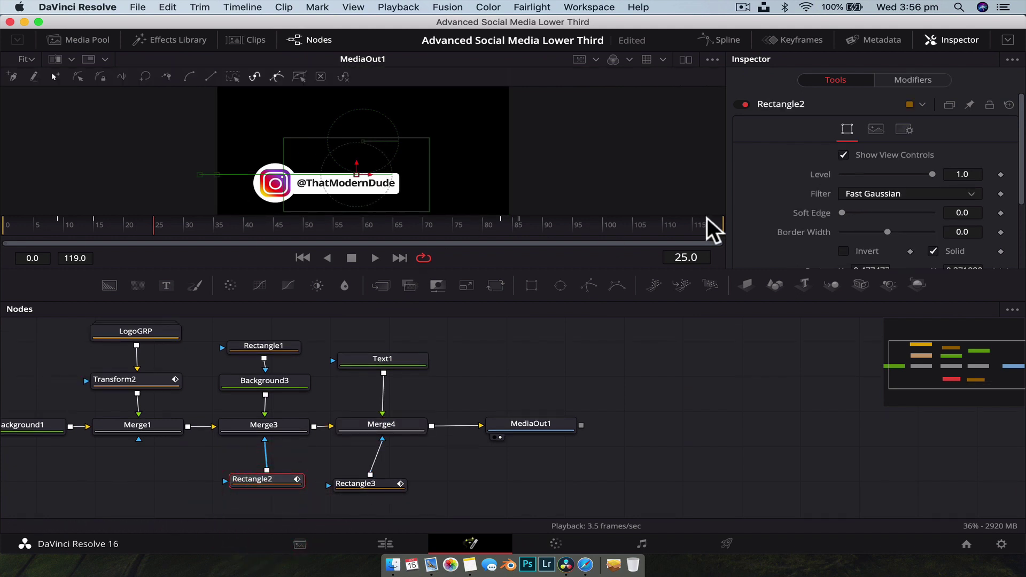
{"action": "left_click_drag", "start_coordinate": [100, 223], "coordinate": [73, 221]}
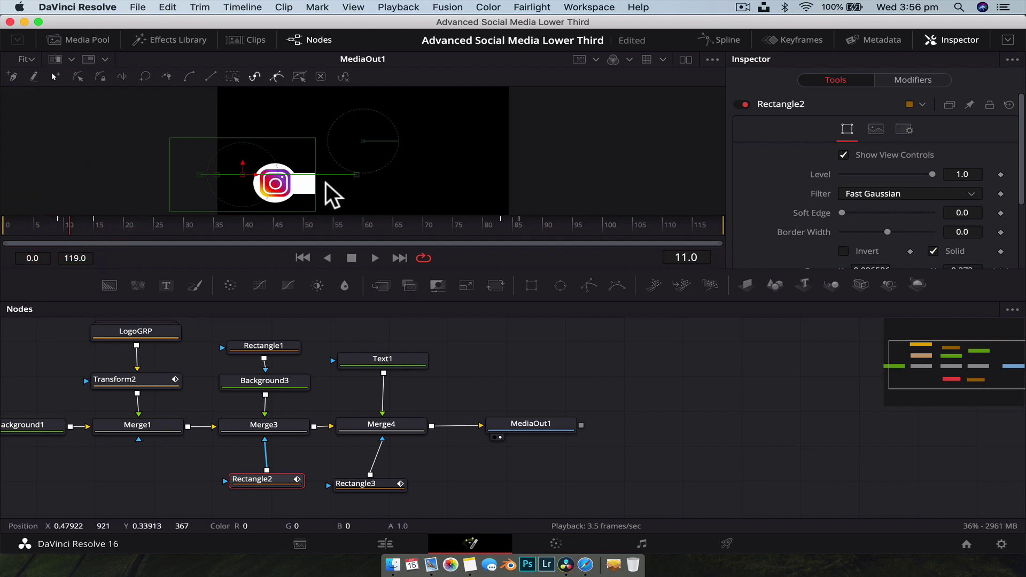
{"action": "scroll", "coordinate": [306, 135], "scroll_direction": "up", "scroll_amount": 3}
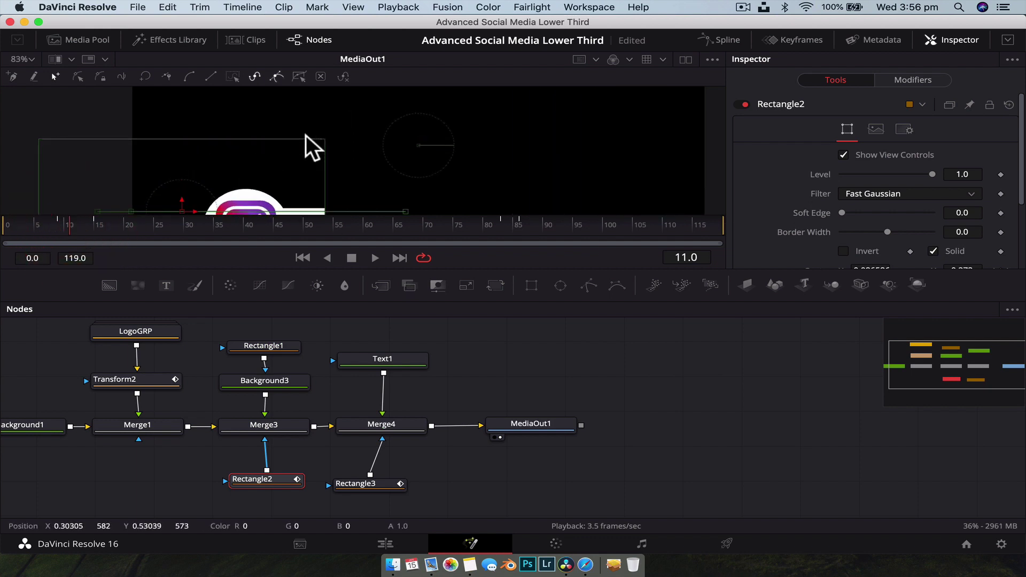
{"action": "scroll", "coordinate": [305, 135], "scroll_direction": "down", "scroll_amount": 3}
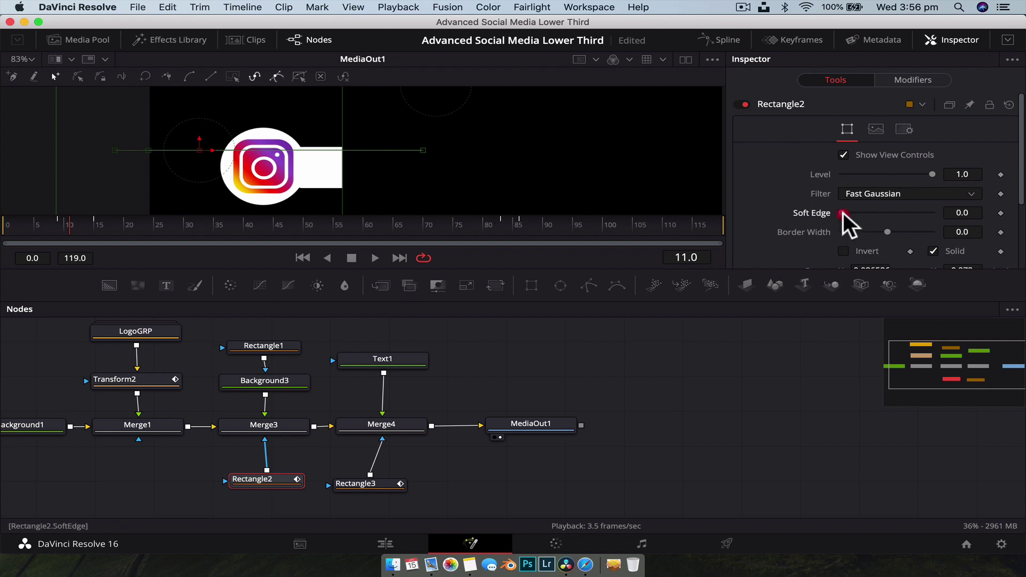
{"action": "mouse_move", "coordinate": [842, 213]}
{"action": "left_mouse_down"}
{"action": "mouse_move", "coordinate": [868, 210]}
{"action": "mouse_move", "coordinate": [854, 210]}
{"action": "left_mouse_up"}
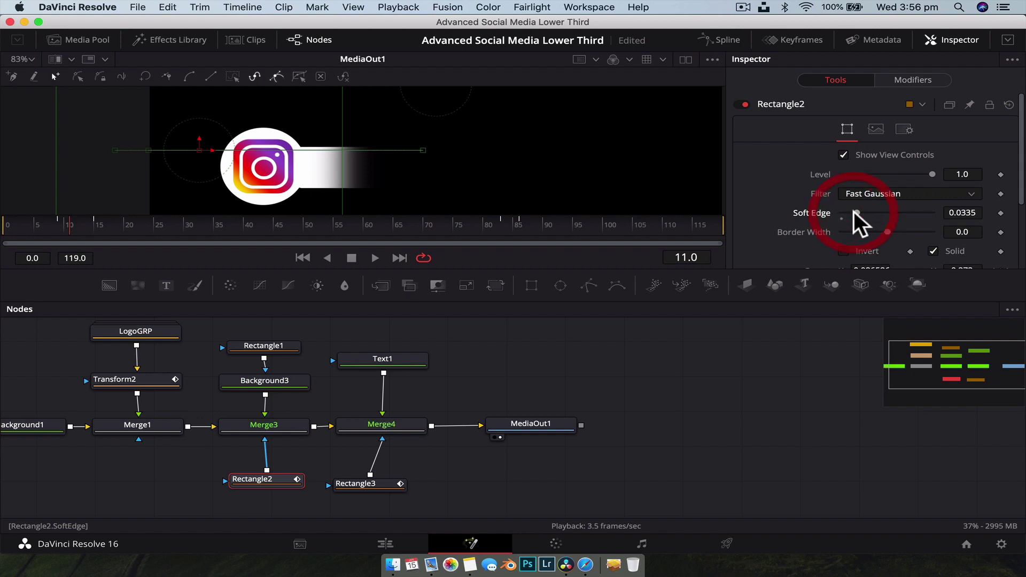
- Set the Soft Edge of the text mask Rectangle3 to 0.02, checking the handle's reveal at frame 18
{"action": "left_click", "coordinate": [371, 482]}
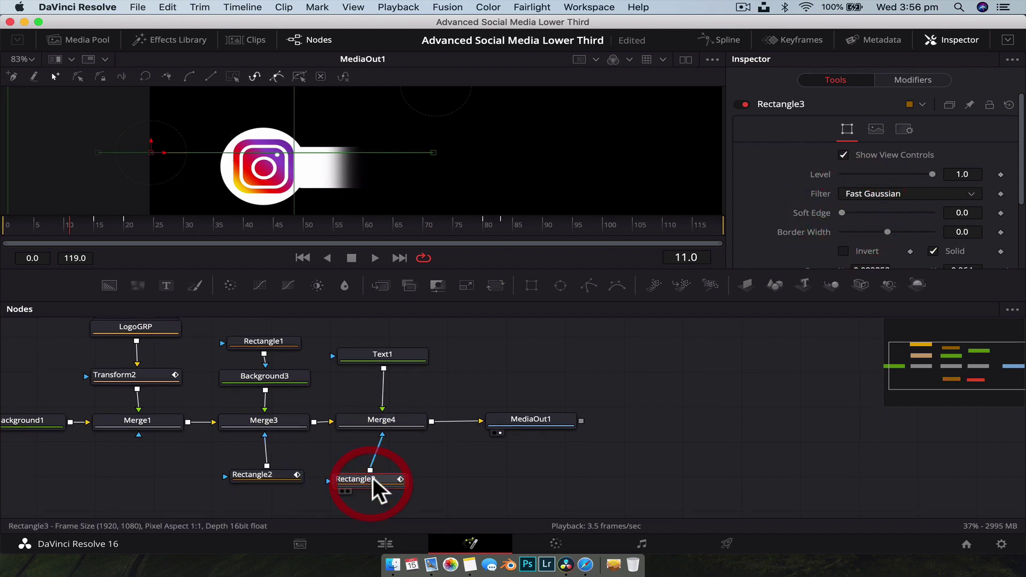
{"action": "left_click", "coordinate": [179, 223]}
{"action": "left_click_drag", "start_coordinate": [178, 223], "coordinate": [113, 223]}
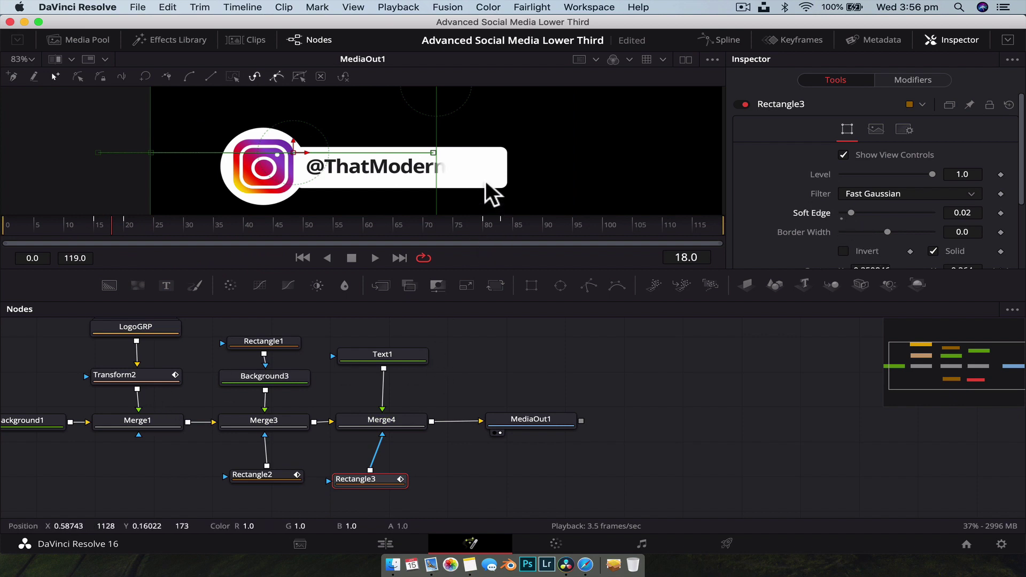
- Enlarge the viewer area and show a widened Keyframes editor fitted to the whole composition length
{"action": "scroll", "coordinate": [485, 181], "scroll_direction": "down", "scroll_amount": 5}
{"action": "left_click_drag", "start_coordinate": [504, 299], "coordinate": [504, 339]}
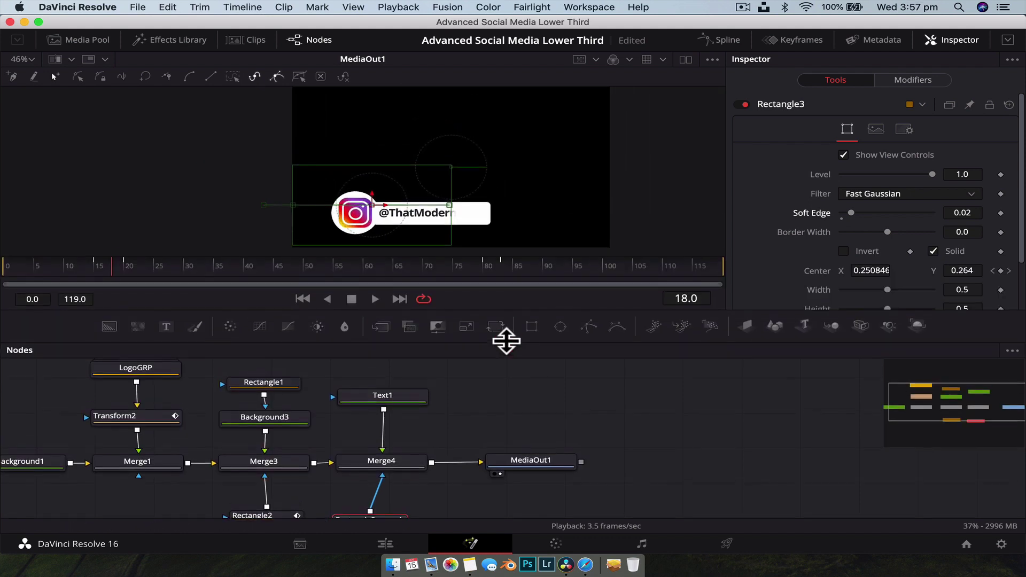
{"action": "scroll", "coordinate": [522, 227], "scroll_direction": "up", "scroll_amount": 3}
{"action": "scroll", "coordinate": [522, 224], "scroll_direction": "down", "scroll_amount": 5}
{"action": "scroll", "coordinate": [523, 222], "scroll_direction": "up", "scroll_amount": 2}
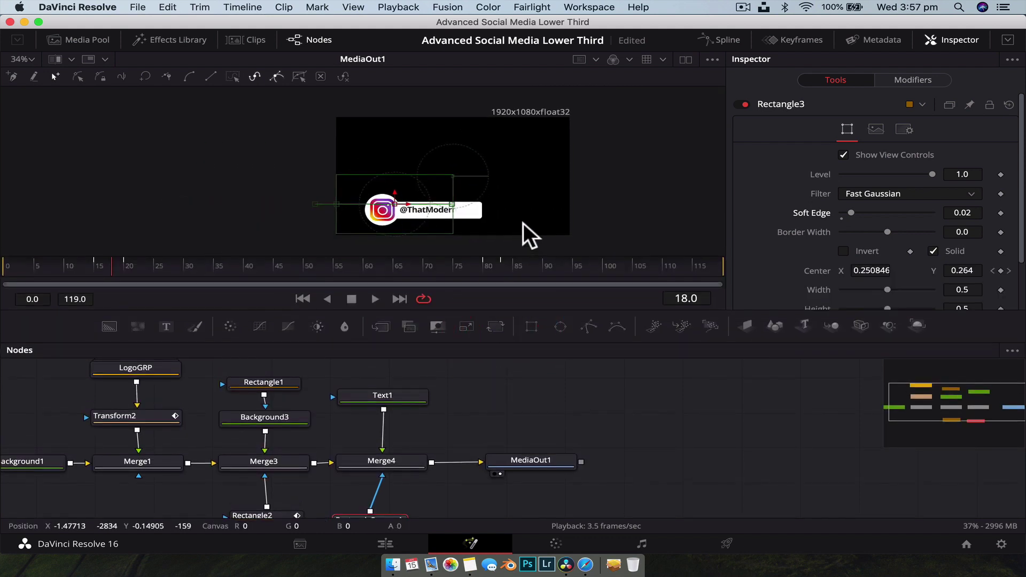
{"action": "scroll", "coordinate": [421, 246], "scroll_direction": "down", "scroll_amount": 2}
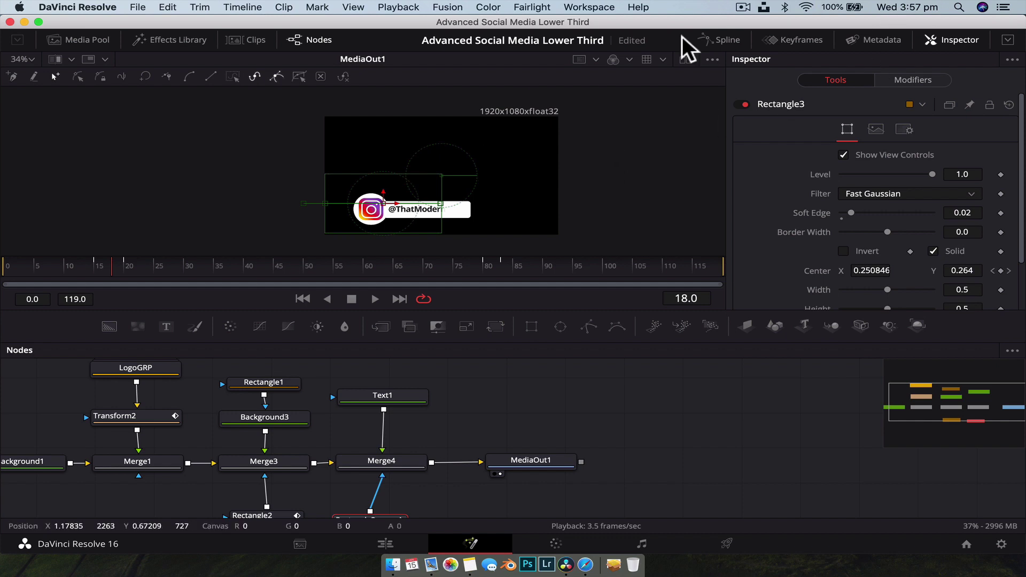
{"action": "left_click", "coordinate": [801, 36]}
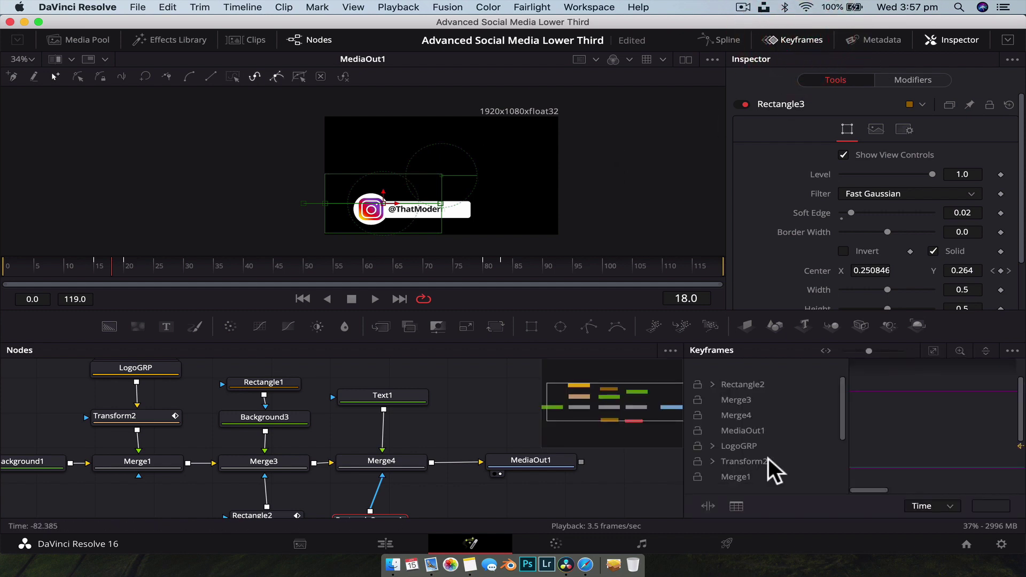
{"action": "left_click_drag", "start_coordinate": [684, 435], "coordinate": [300, 439]}
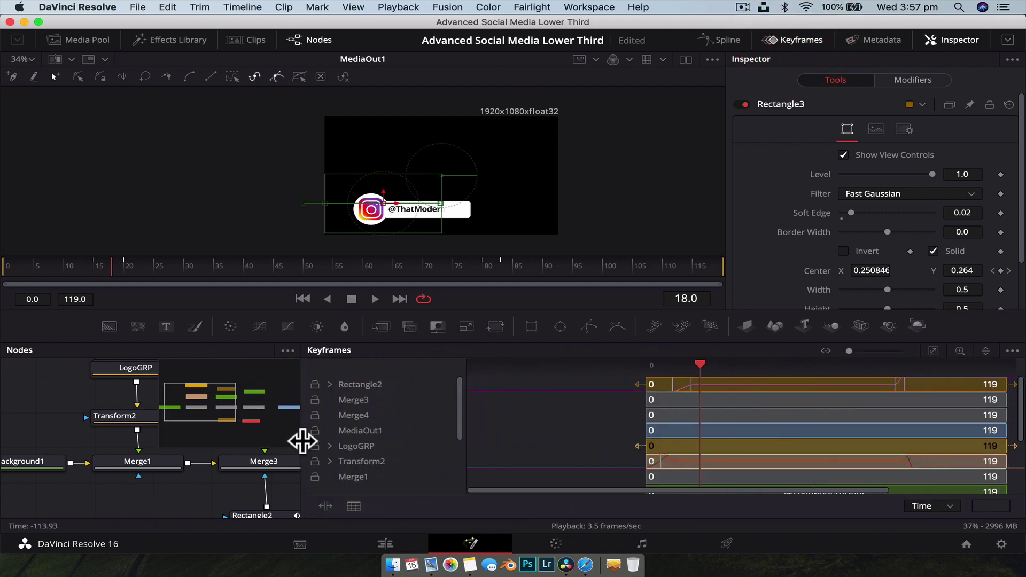
{"action": "left_click", "coordinate": [932, 347]}
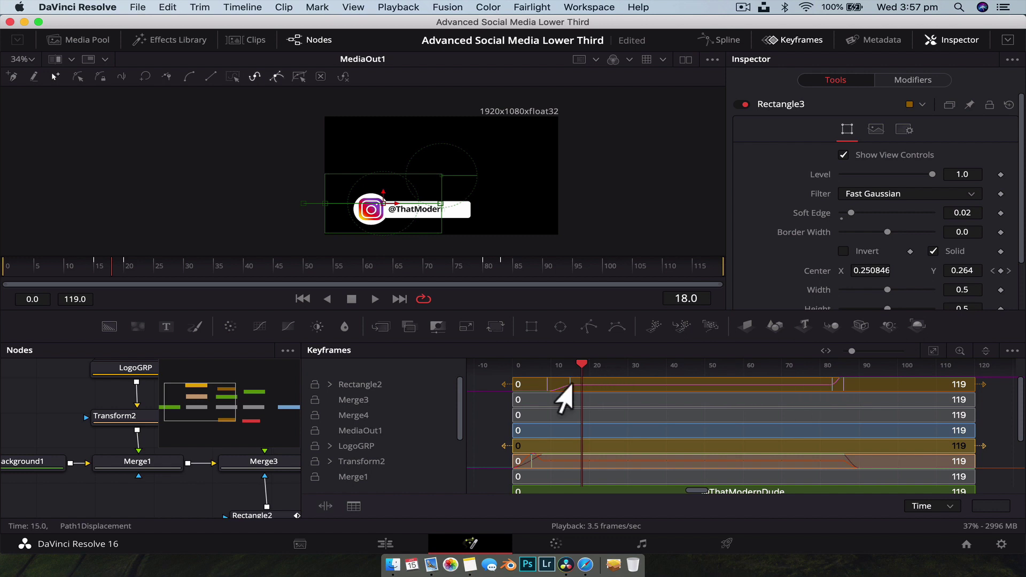
- Park the playhead at frame 83, expand Transform2's keyframes and shift its frame 5 Size keyframe a few frames forward
{"action": "left_click_drag", "start_coordinate": [502, 264], "coordinate": [483, 265]}
{"action": "left_click", "coordinate": [501, 264]}
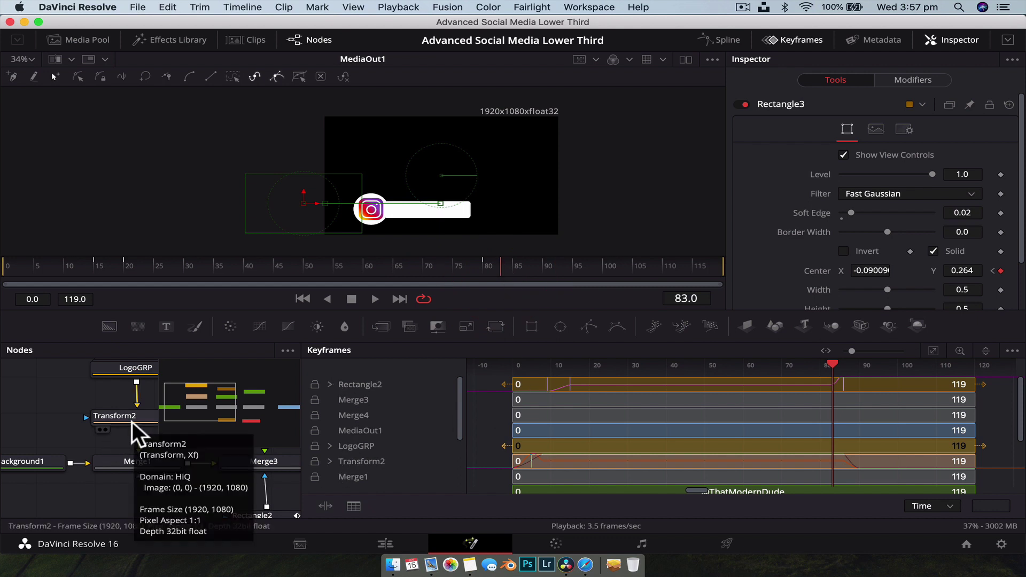
{"action": "scroll", "coordinate": [133, 422], "scroll_direction": "right", "scroll_amount": 1}
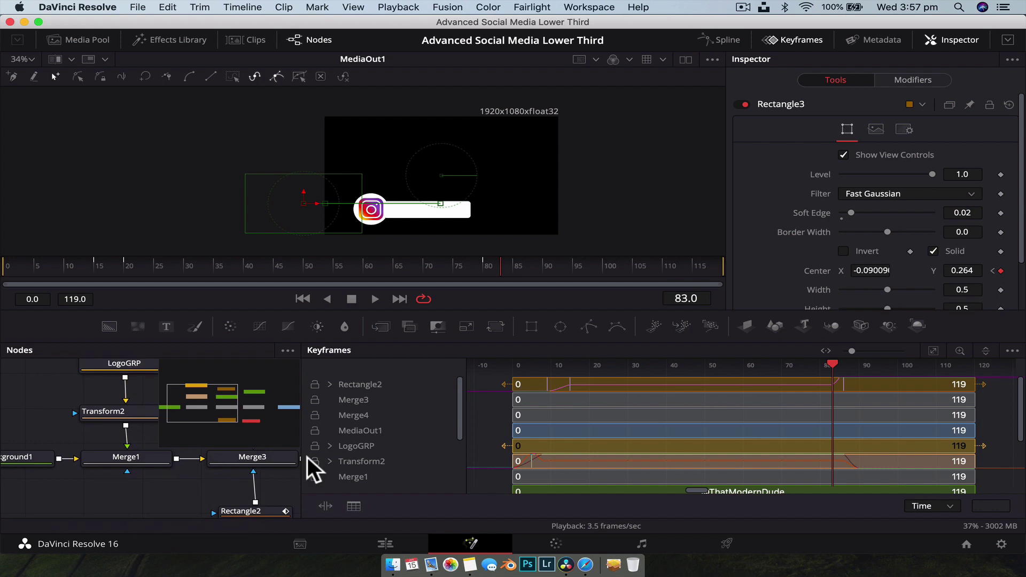
{"action": "left_click", "coordinate": [330, 461]}
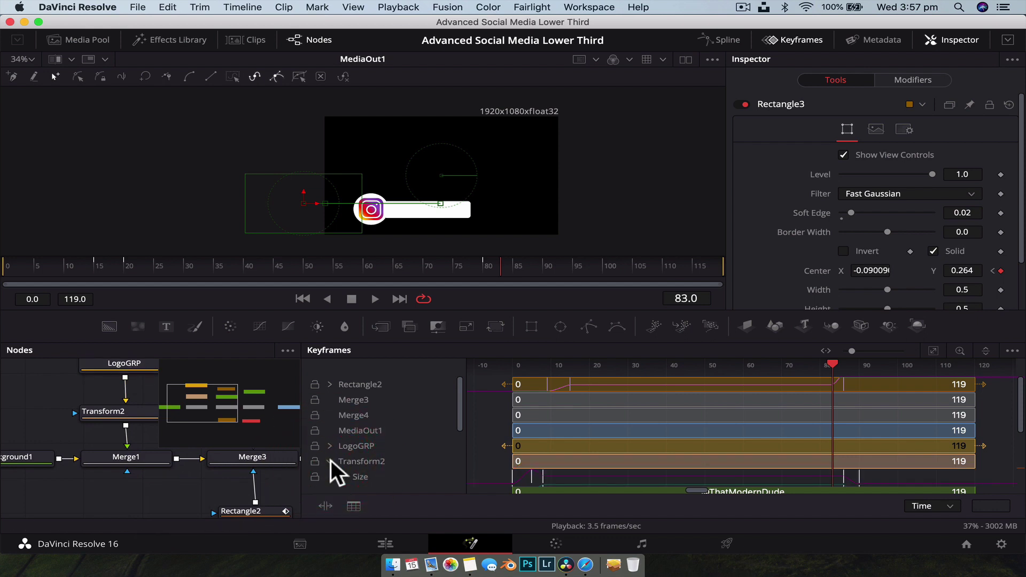
{"action": "scroll", "coordinate": [611, 428], "scroll_direction": "left", "scroll_amount": 4}
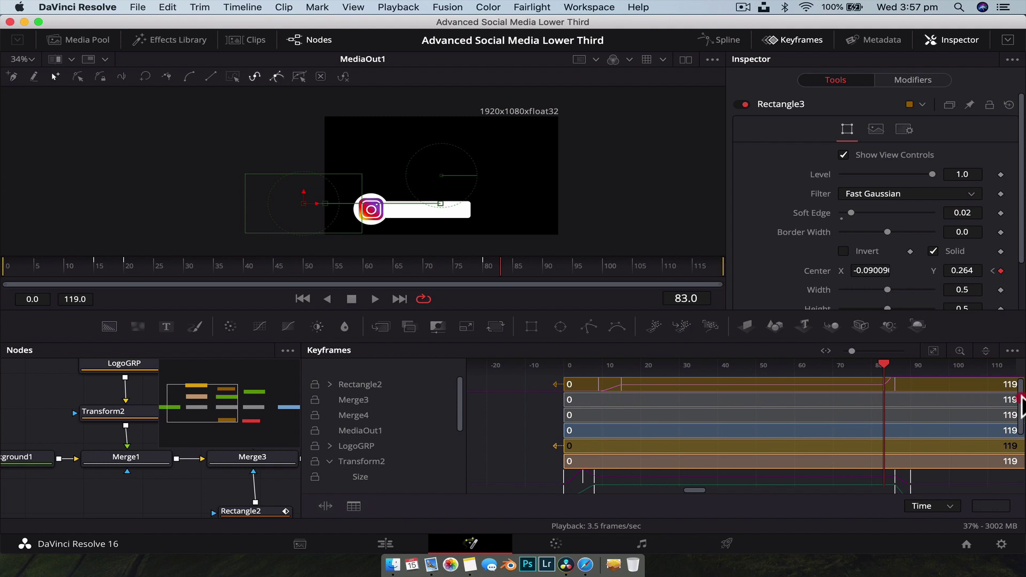
{"action": "scroll", "coordinate": [1022, 406], "scroll_direction": "down", "scroll_amount": 2}
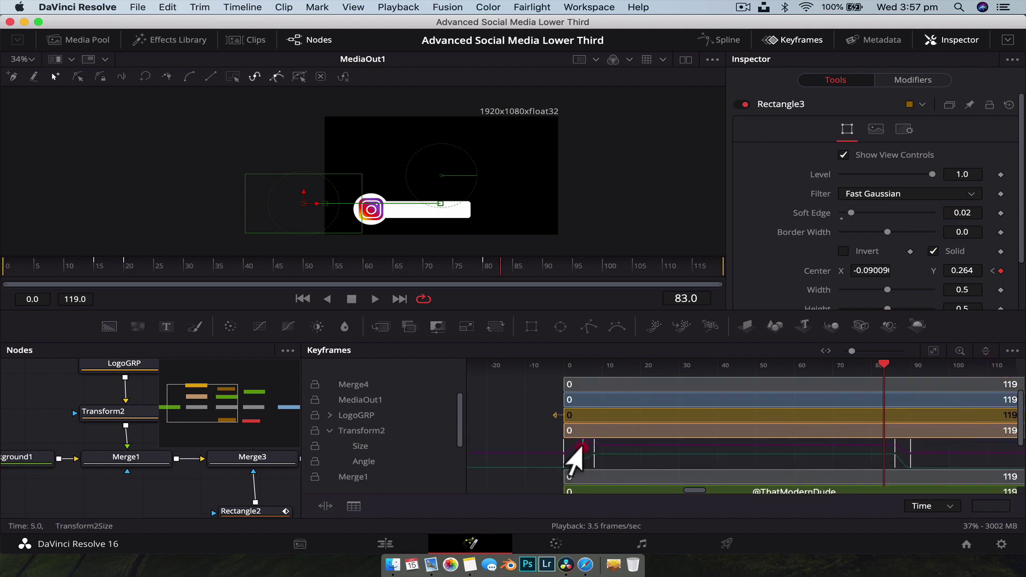
{"action": "mouse_move", "coordinate": [581, 446]}
{"action": "left_mouse_down"}
{"action": "mouse_move", "coordinate": [573, 446]}
{"action": "mouse_move", "coordinate": [649, 445]}
{"action": "mouse_move", "coordinate": [593, 447]}
{"action": "left_mouse_up"}
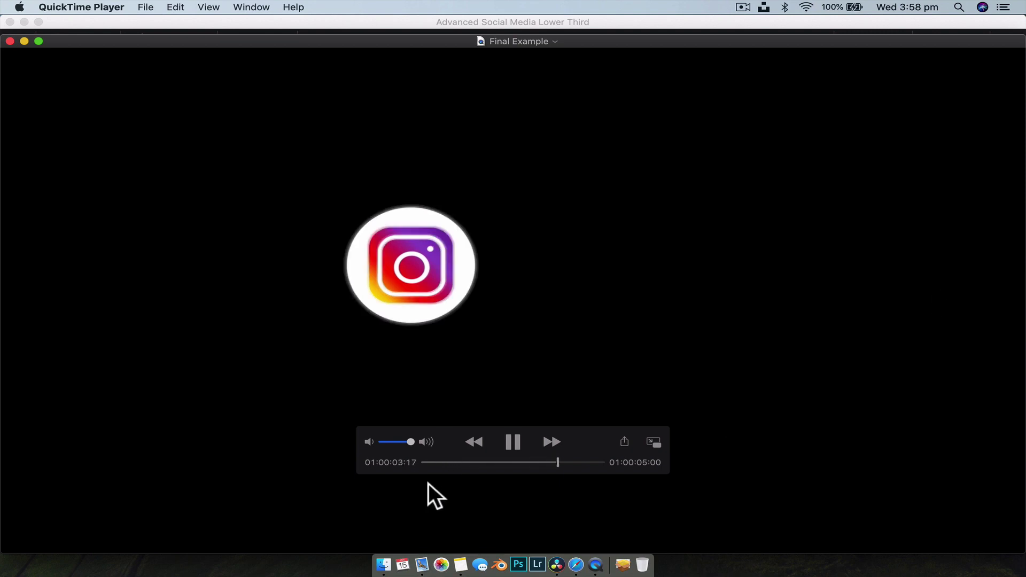
- Replay the Final Example video from near its start in QuickTime Player to review the finished lower third
{"action": "left_click", "coordinate": [428, 462]}
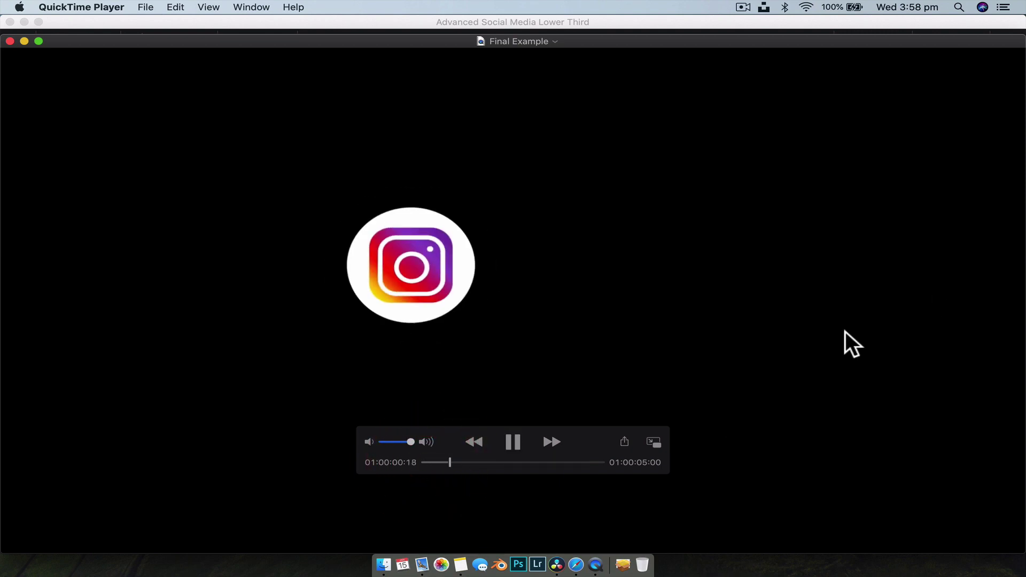